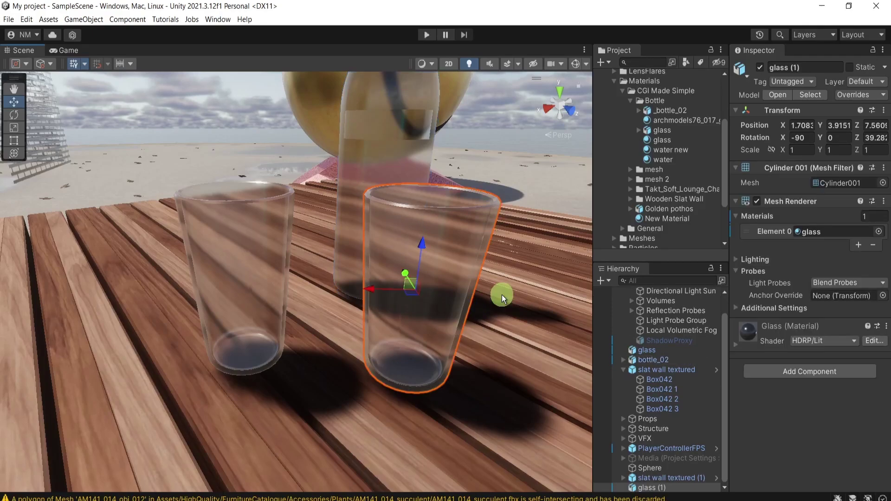
alt+drag(493, 302, 517, 277)
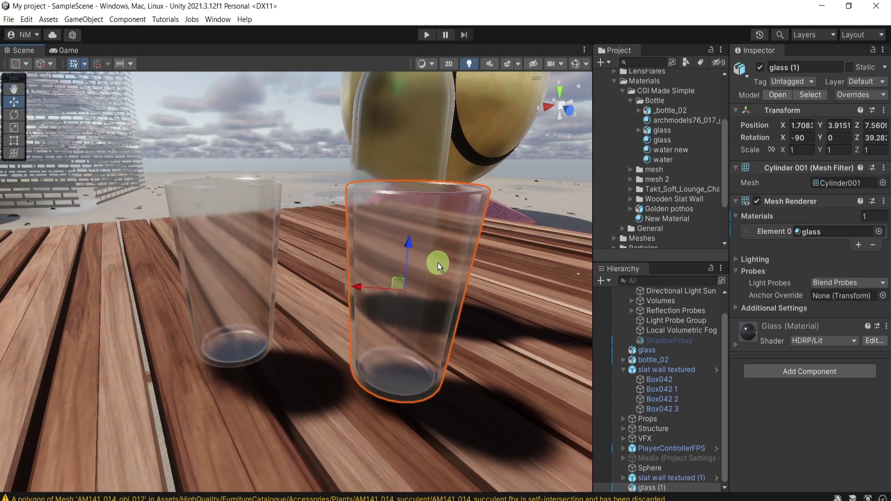
alt+drag(438, 263, 360, 265)
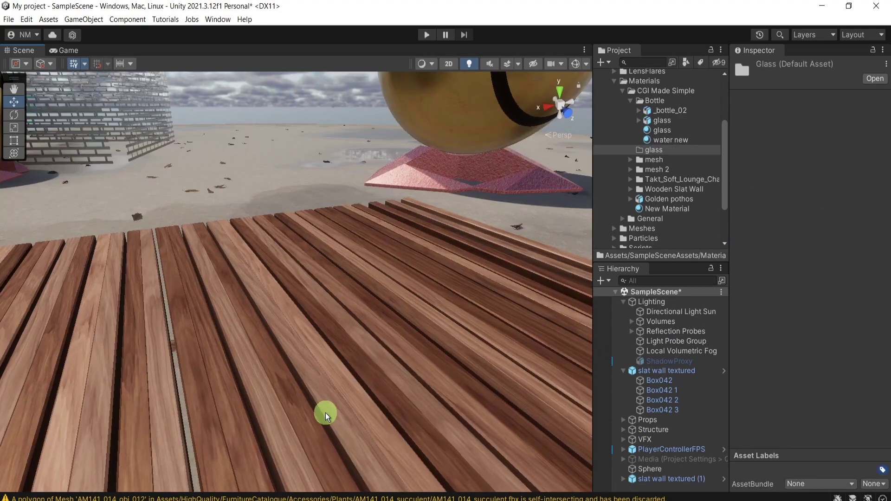
scroll(326, 413, up, 1)
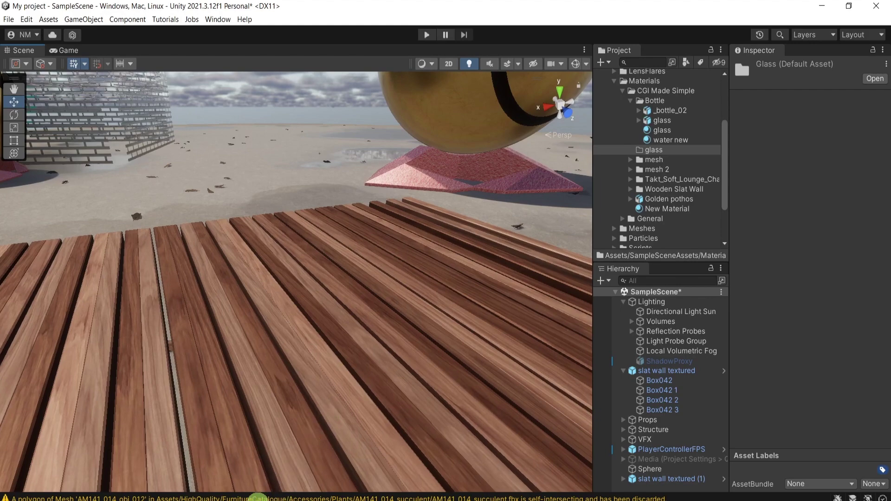
Switch to bottle_02.max in 3ds Max and turn off the edged-faces display in the orthographic viewport
mouse_move(246, 500)
click(247, 483)
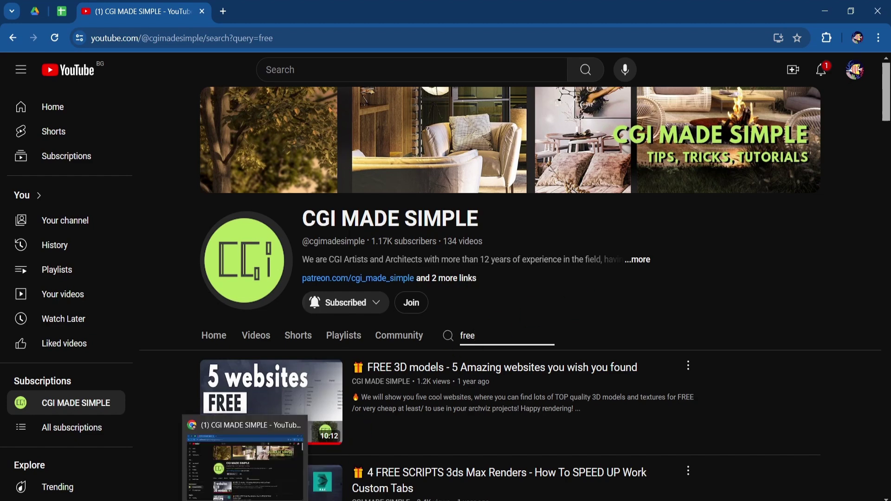
click(188, 500)
mouse_move(450, 320)
middle_down()
mouse_move(467, 338)
mouse_move(472, 330)
mouse_move(452, 319)
middle_up()
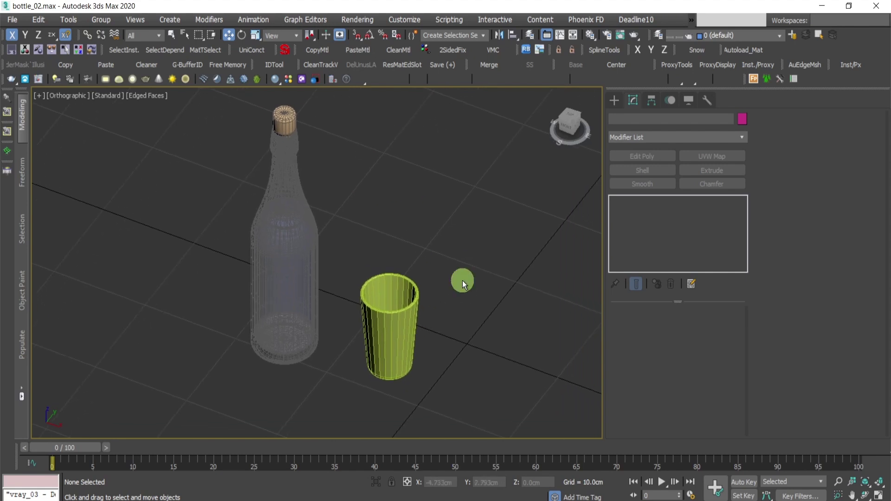
click(391, 362)
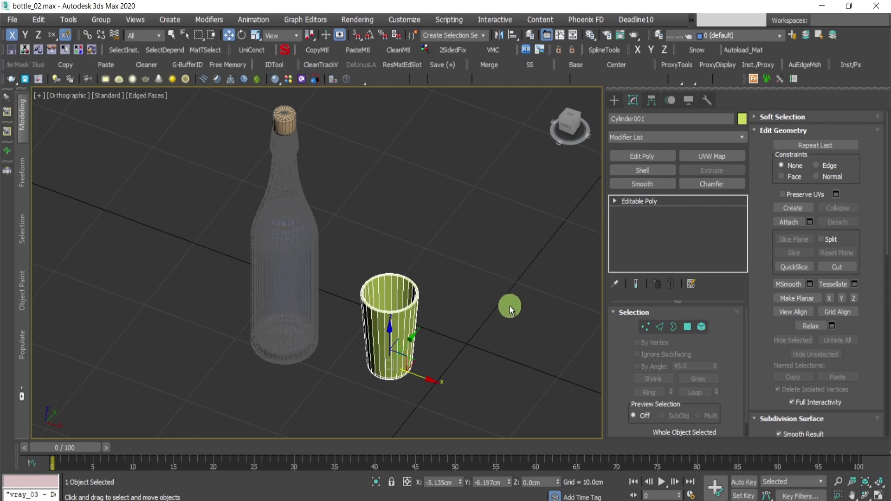
click(497, 327)
key(F4)
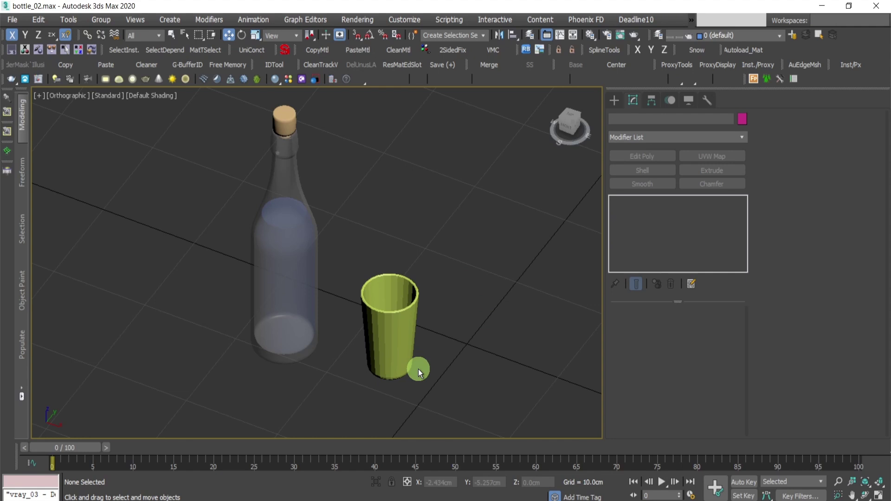
Add a Smooth modifier with Auto Smooth and an Edit Poly modifier to the glass, and collapse the stack to an Editable Poly
scroll(410, 345, up, 5)
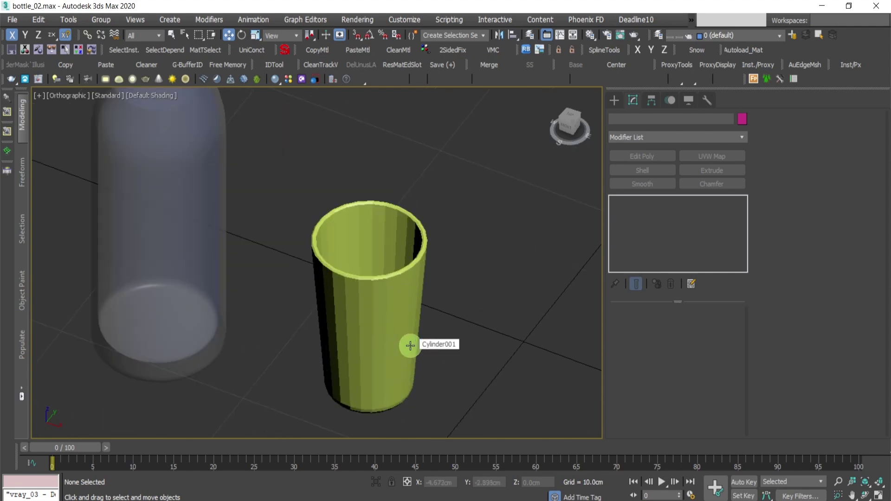
click(410, 346)
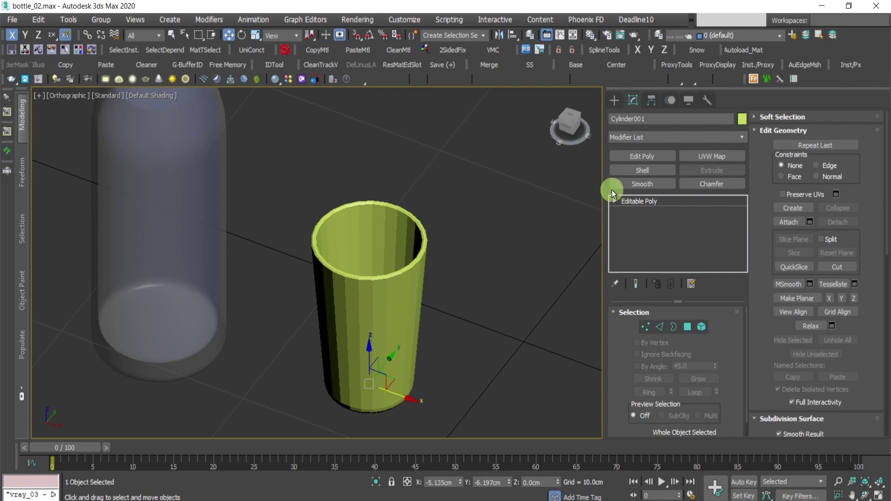
click(628, 180)
click(661, 329)
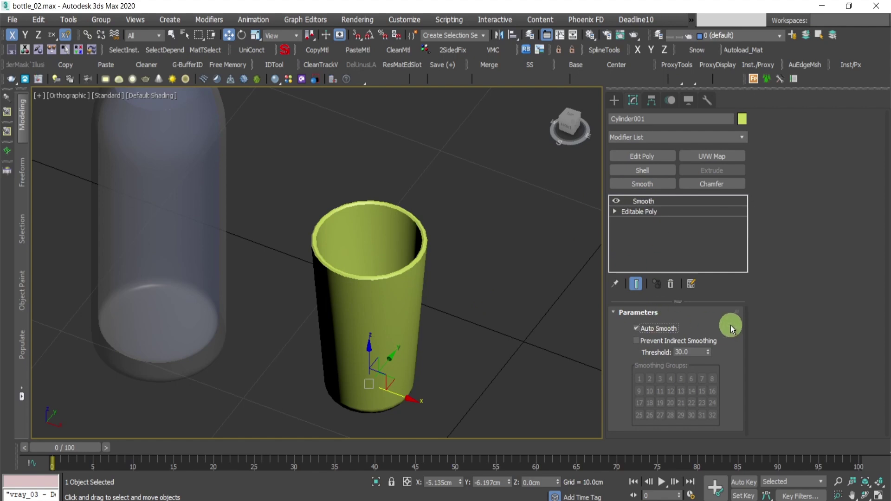
click(649, 156)
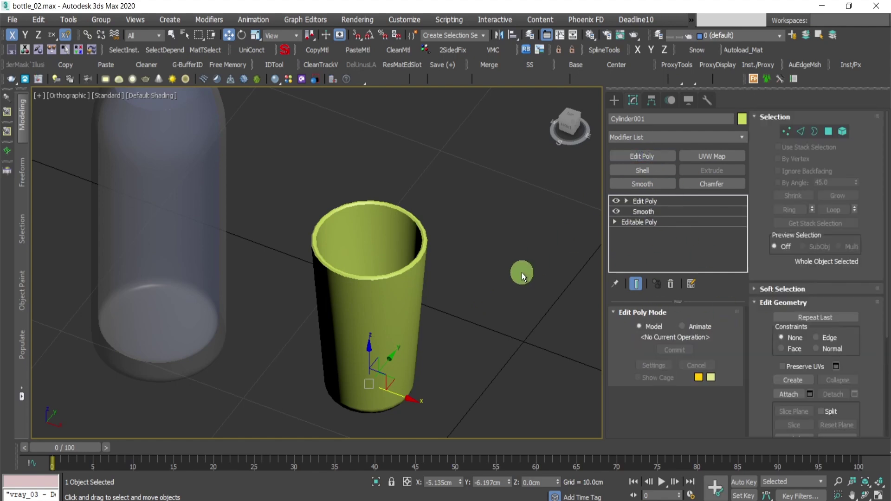
key(alt+c)
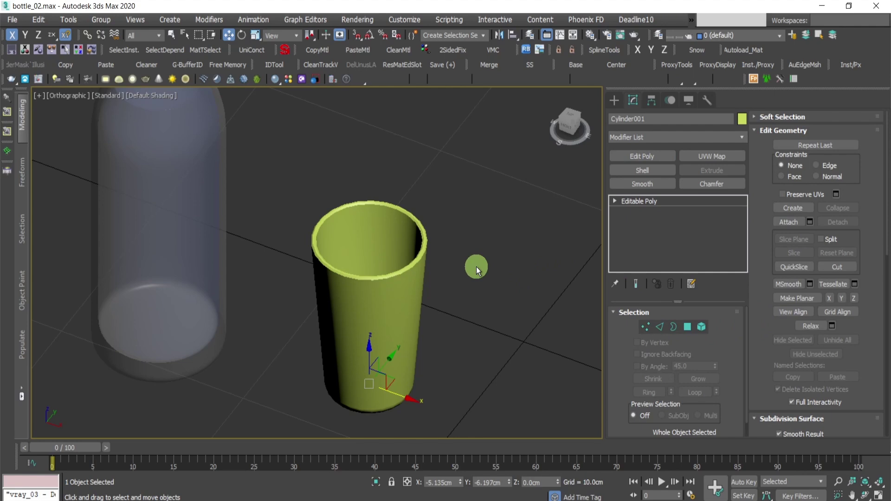
Export the selected glass as FBX over the existing glass file in the Unity HDRP Realistic Water Glass Bottle folder, keeping the default settings
scroll(476, 266, down, 3)
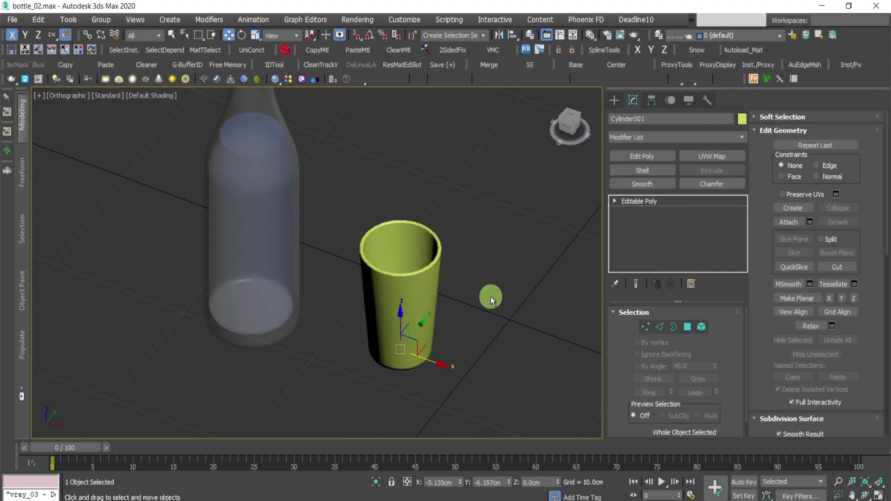
middle_drag(491, 296, 456, 271)
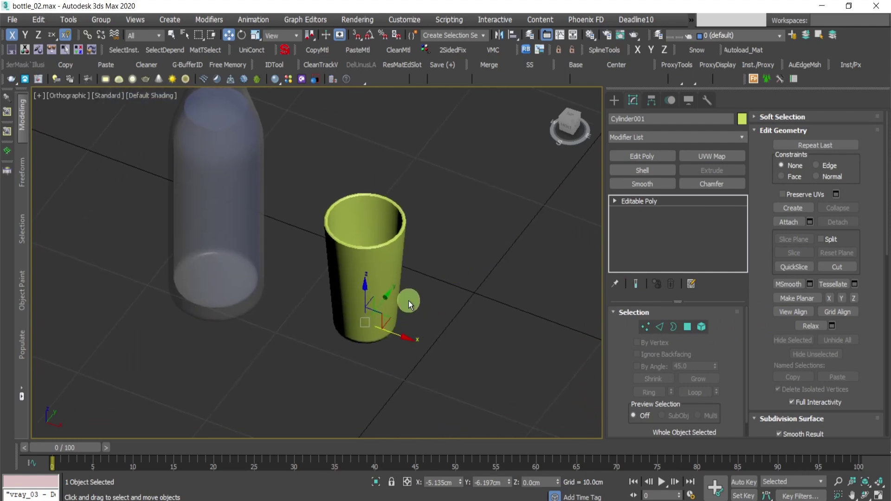
right_click(440, 290)
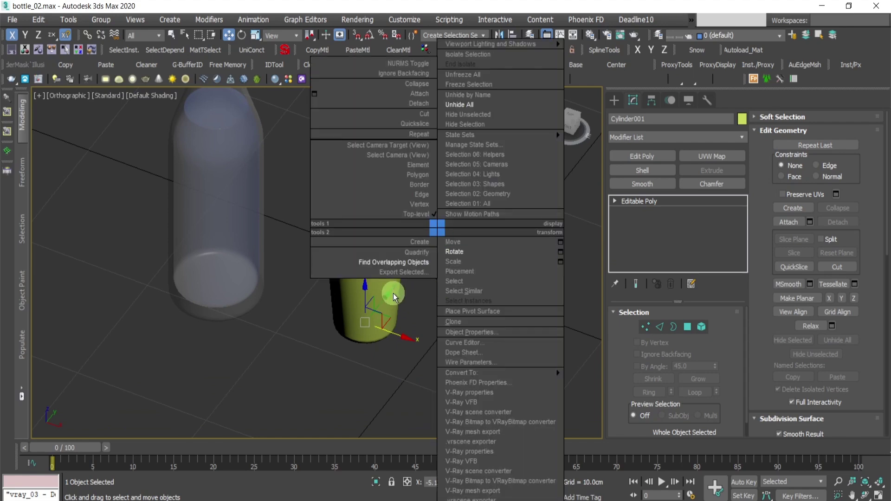
click(408, 273)
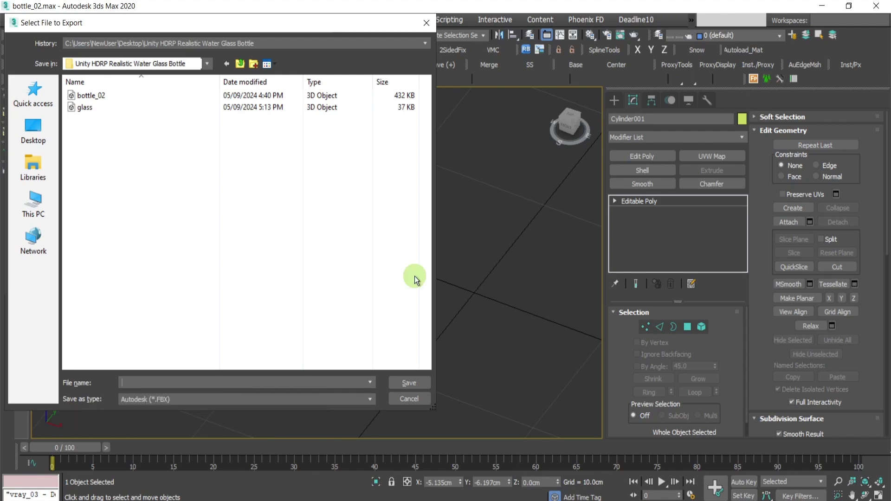
click(85, 107)
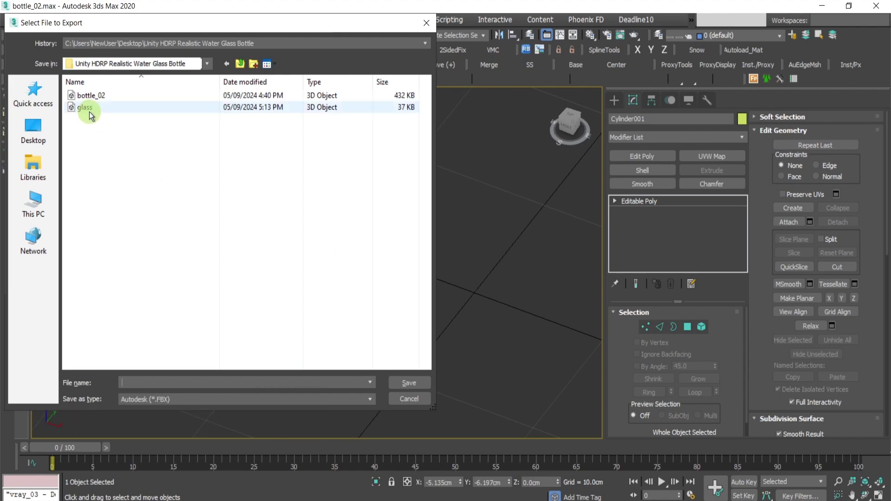
click(409, 382)
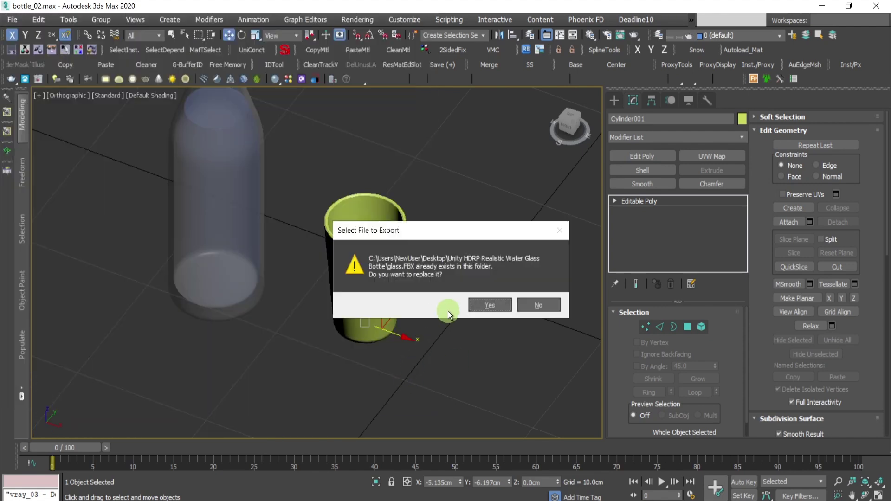
click(487, 311)
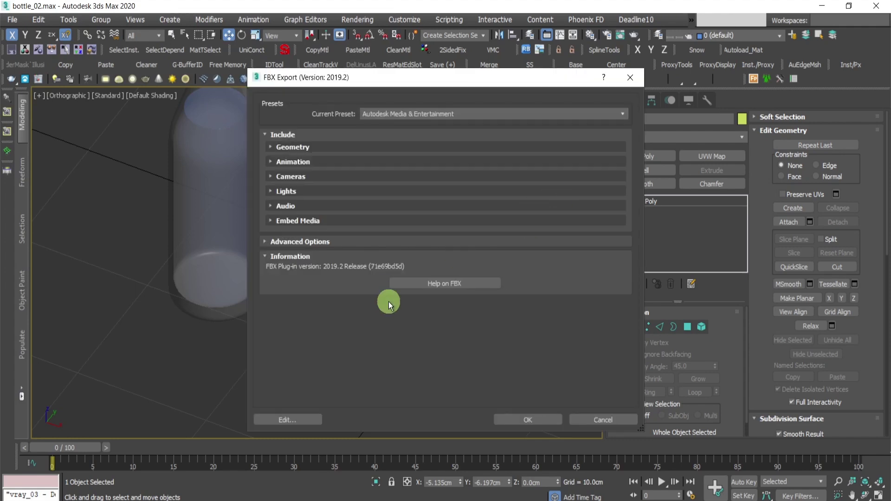
click(518, 416)
key(q)
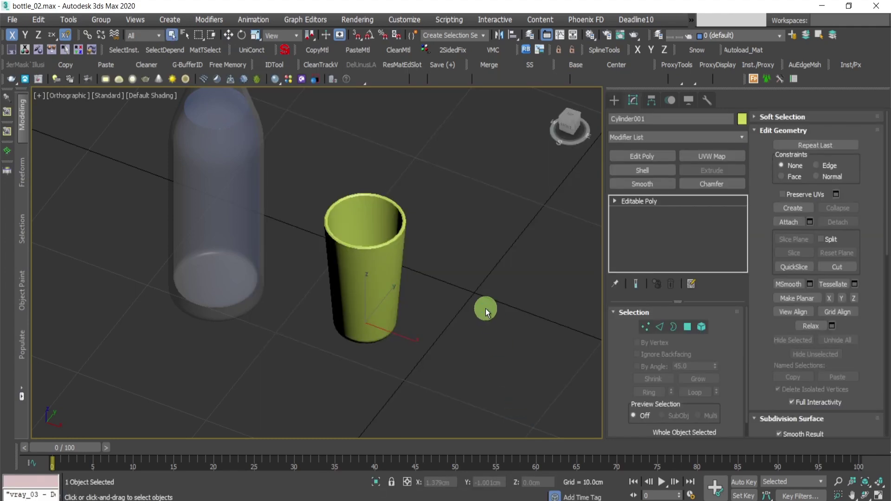
key(w)
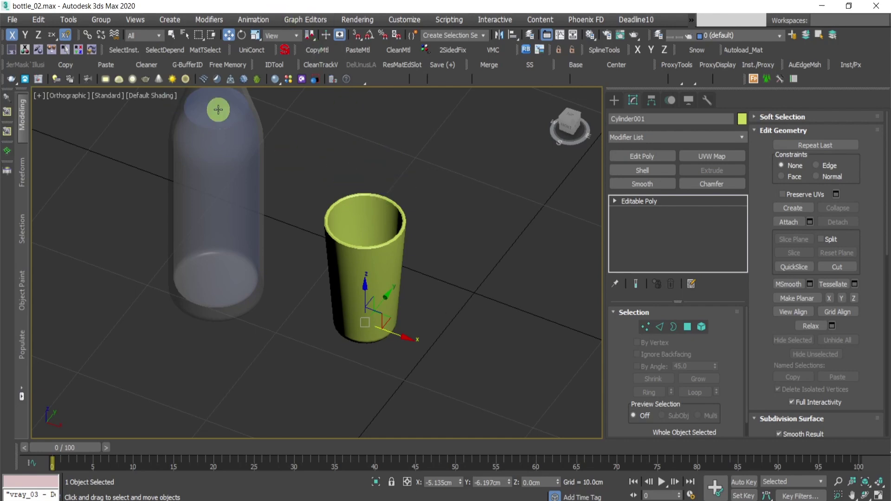
Turn on the edged-faces display and export the selected glass as an FBX file named glass with default settings
key(F4)
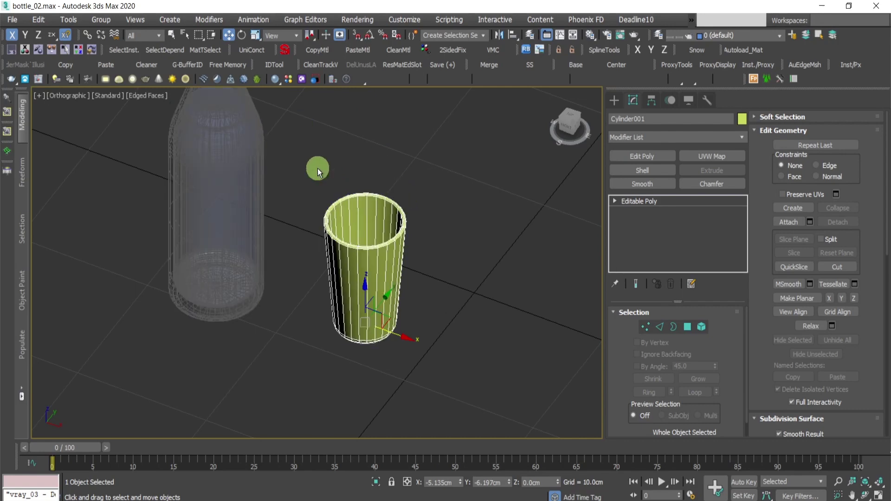
click(18, 20)
mouse_move(86, 200)
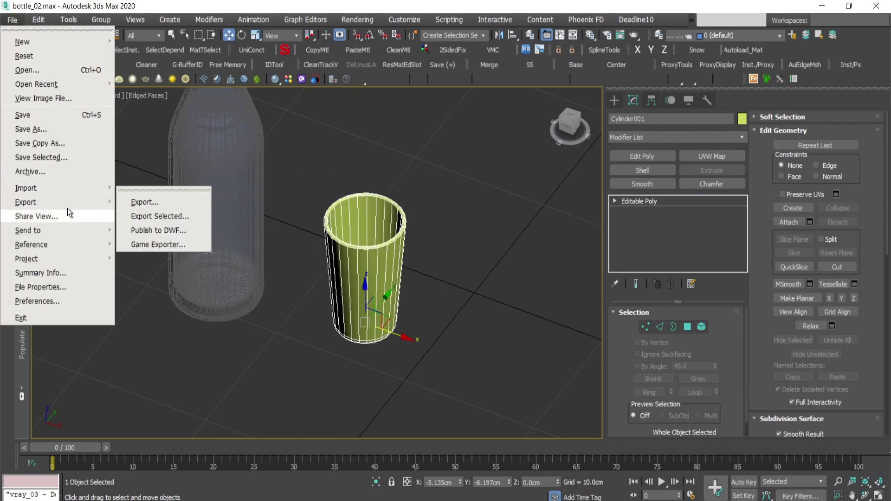
click(159, 215)
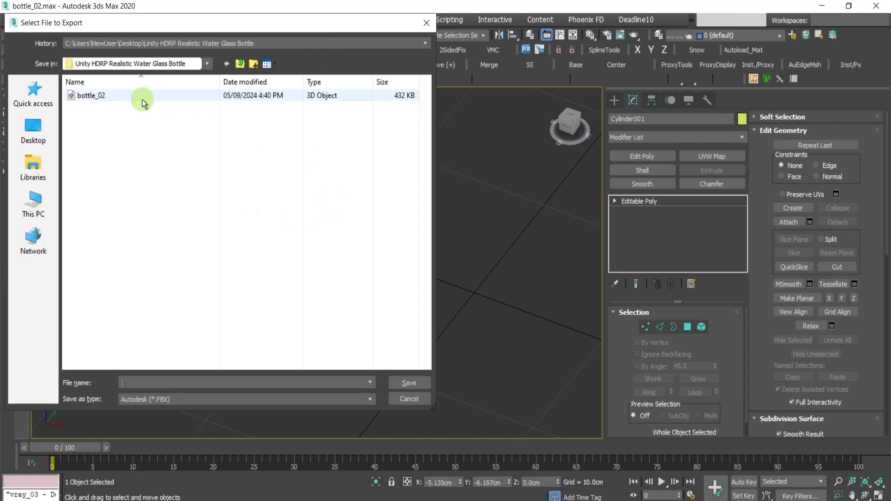
text(glass)
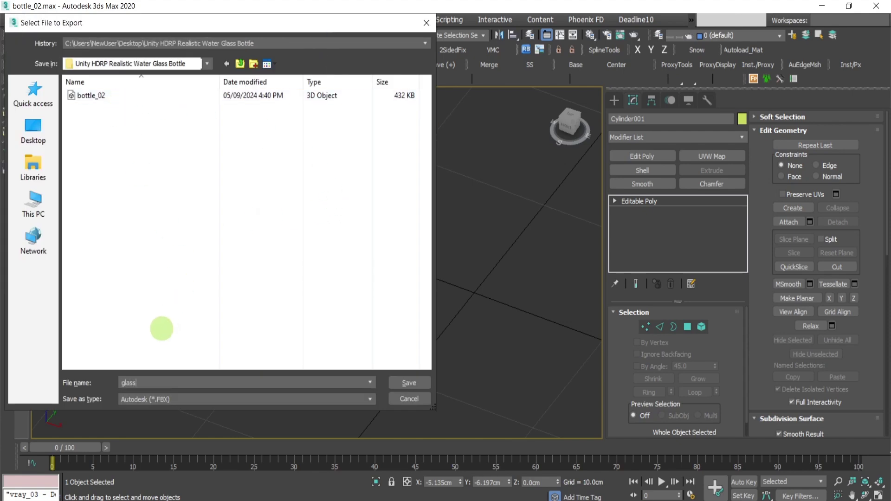
click(407, 385)
click(516, 415)
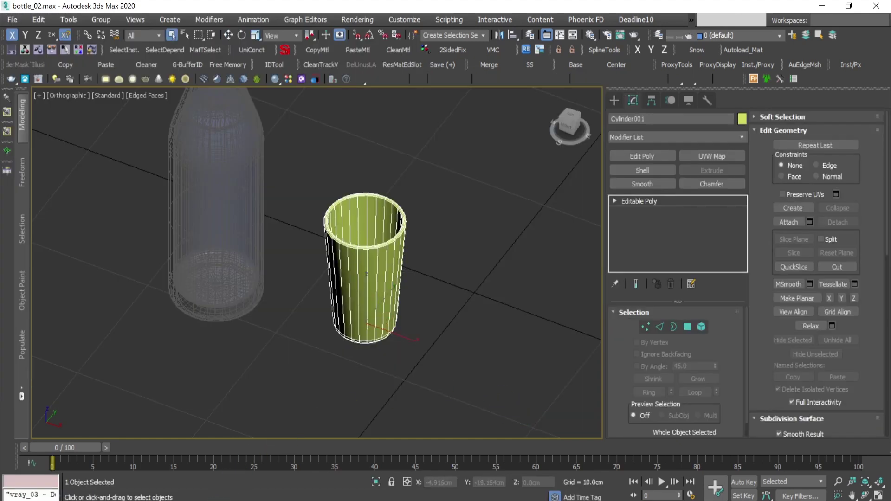
Switch to Unity and import the exported glass model into the glass folder under CGI Made Simple
click(316, 500)
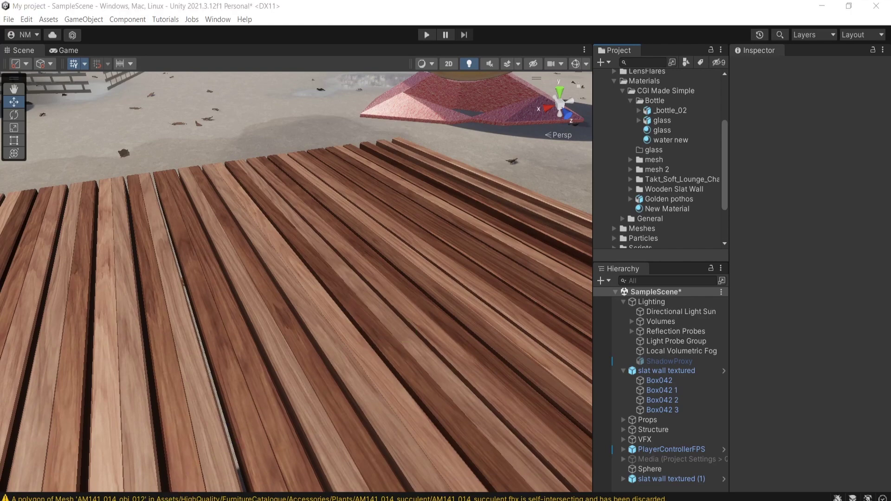
mouse_move(173, 499)
click(109, 459)
drag(539, 117, 226, 125)
drag(128, 239, 369, 131)
click(795, 156)
click(664, 160)
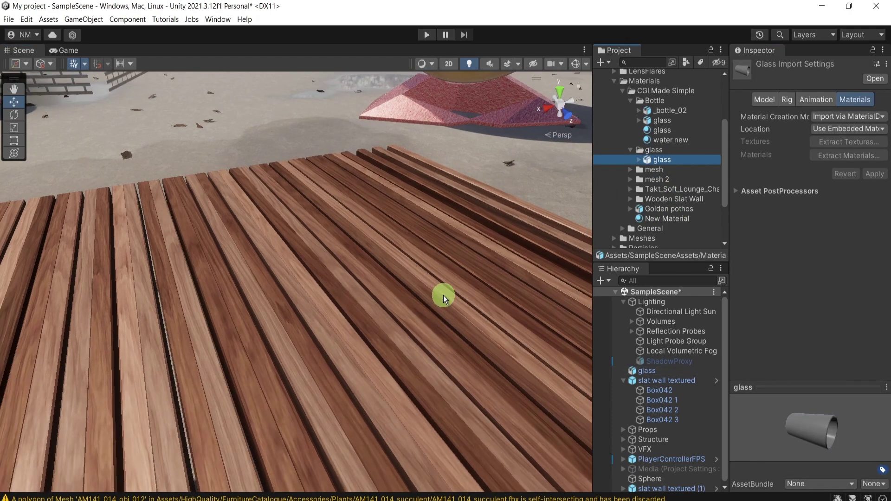
scroll(439, 296, down, 2)
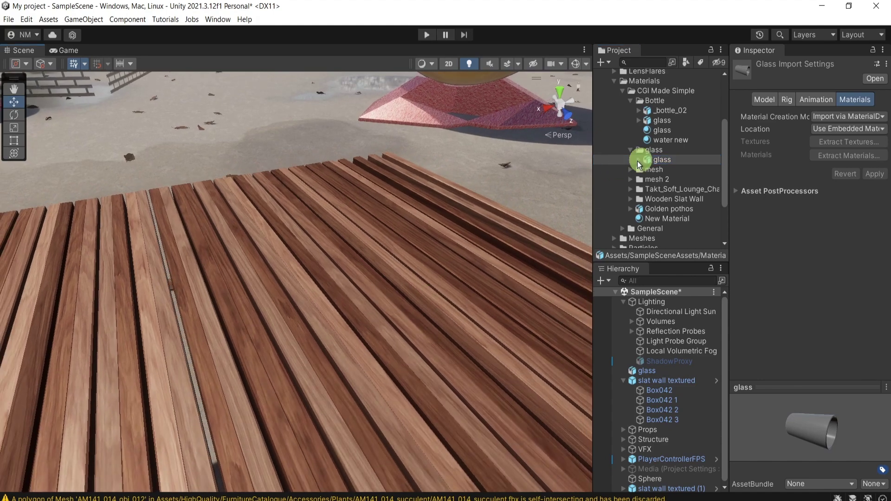
drag(637, 160, 380, 356)
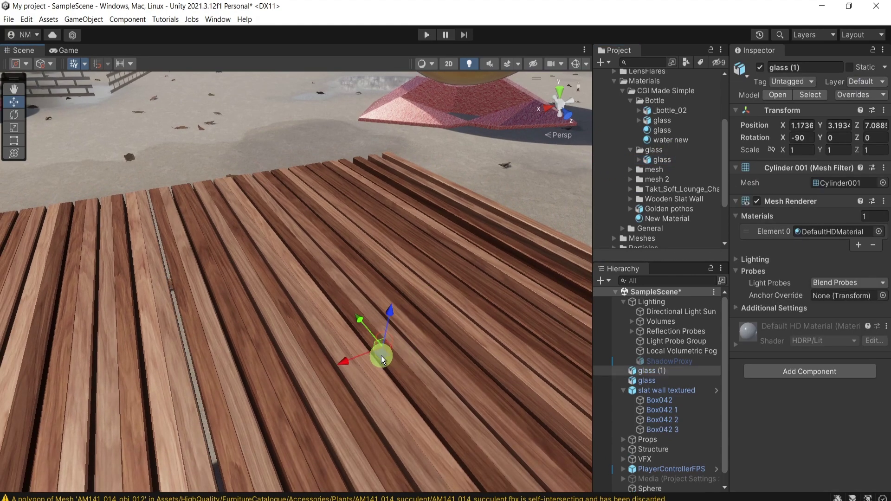
key(ctrl+z)
Move the glass onto the wooden slat surface at about X 1.72, Y 3.91, Z 7.53
drag(656, 375, 309, 335)
right_drag(309, 335, 299, 360)
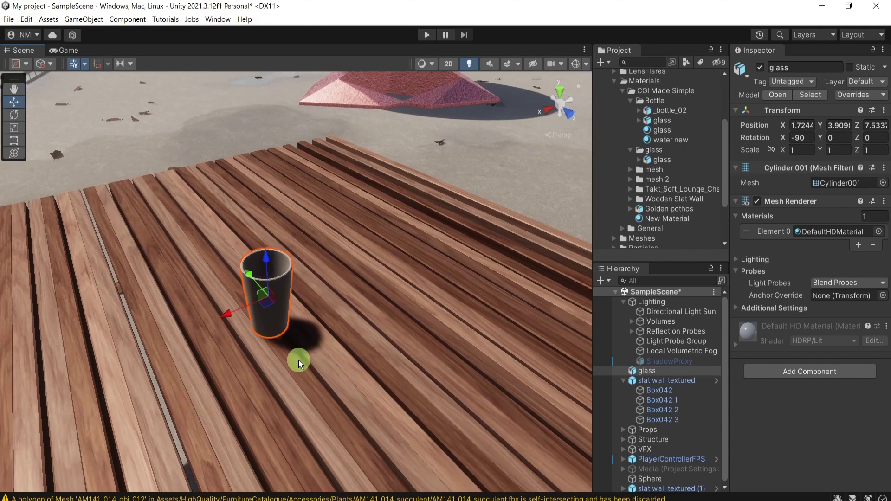
scroll(285, 369, up, 3)
middle_drag(285, 369, 325, 359)
scroll(324, 358, up, 2)
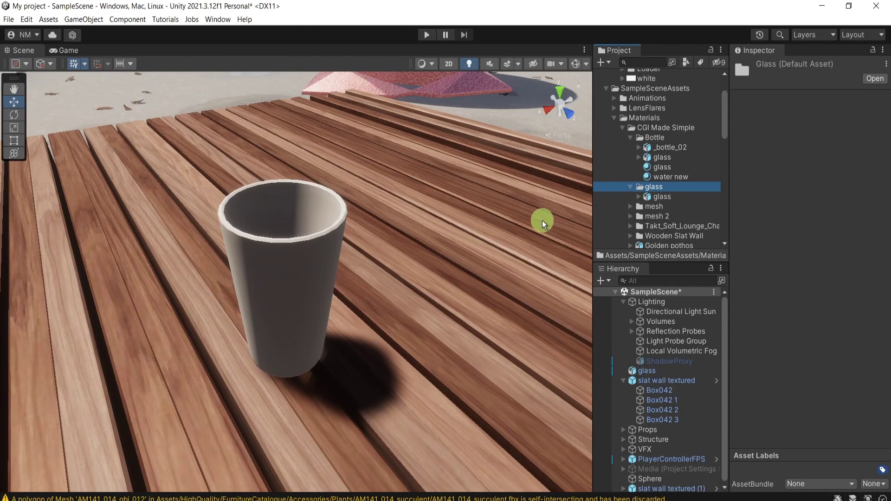
Create a material named glass in the glass folder and apply it to the drinking glass in the scene
right_click(661, 192)
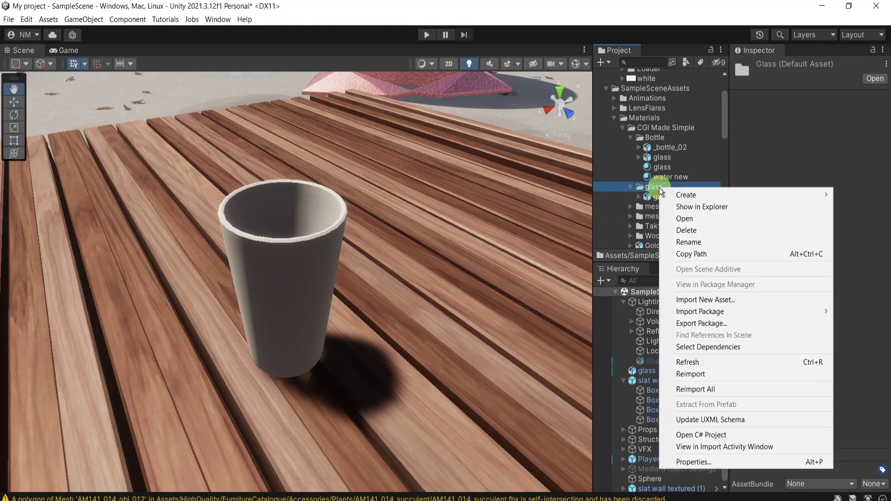
mouse_move(698, 194)
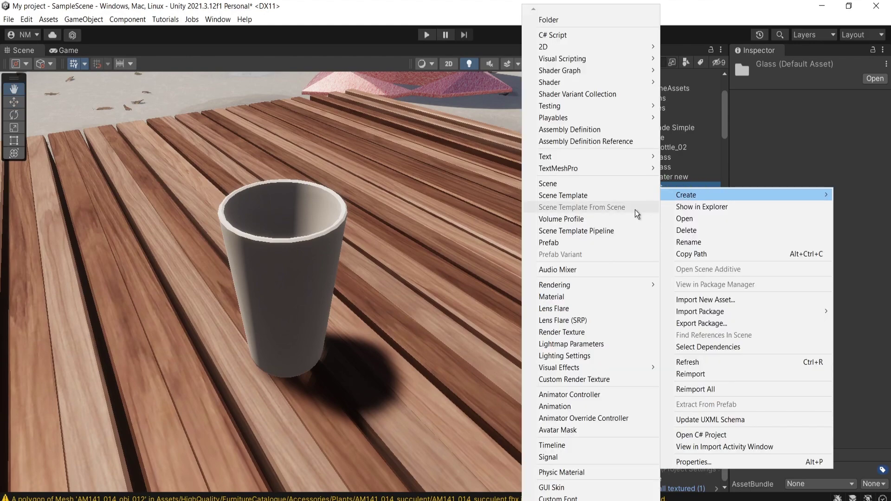
mouse_move(574, 288)
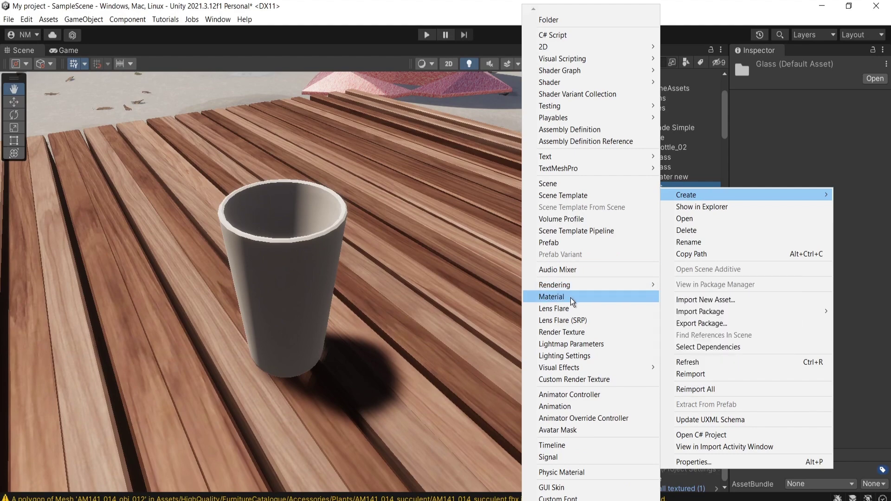
click(570, 297)
text(gla)
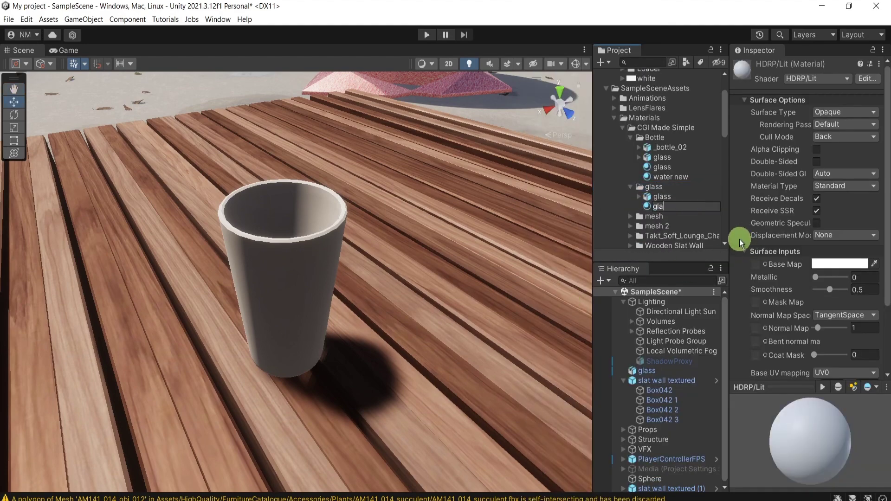
text(ss)
key(Return)
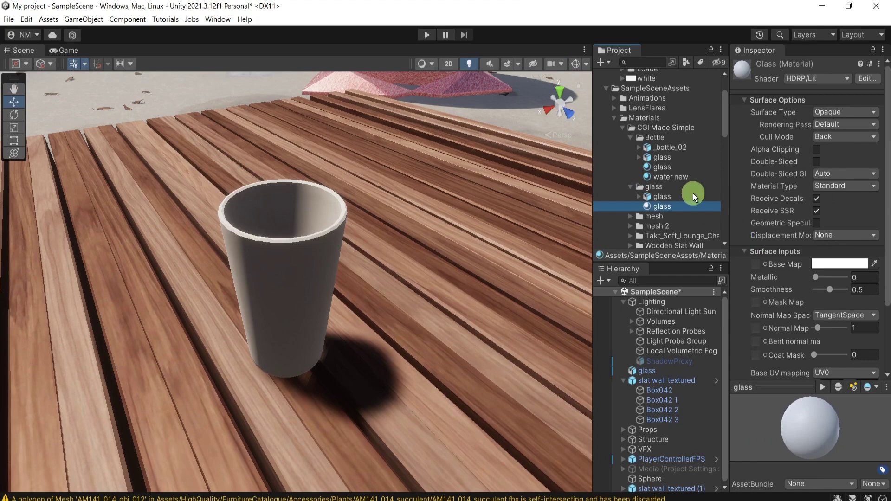
drag(668, 205, 277, 280)
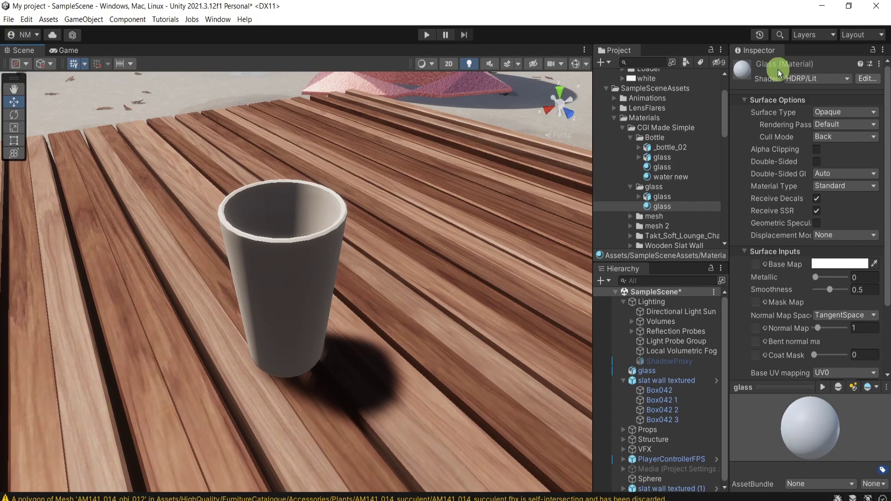
Set the glass material's surface type to Transparent and enable back-then-front rendering
click(845, 111)
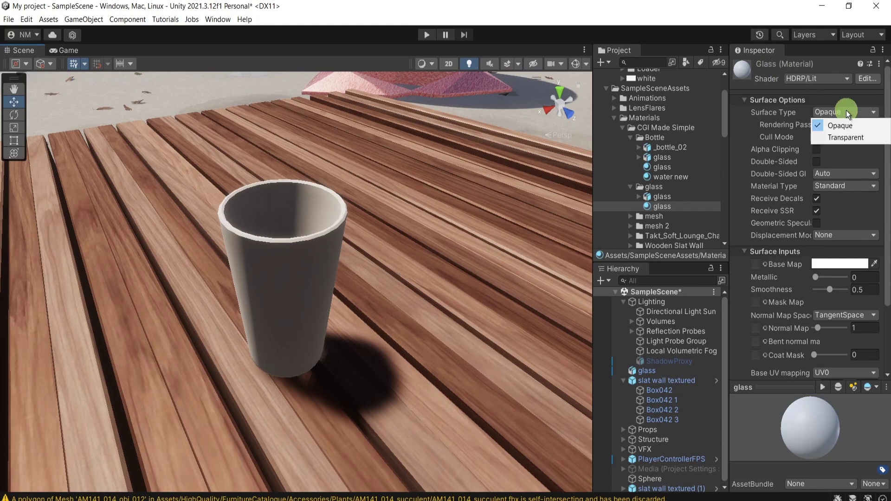
click(847, 137)
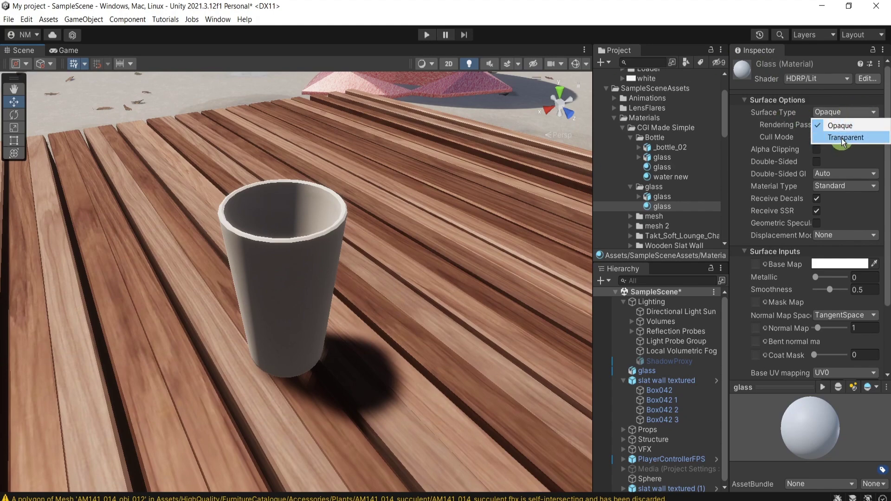
click(842, 139)
middle_drag(378, 344, 310, 262)
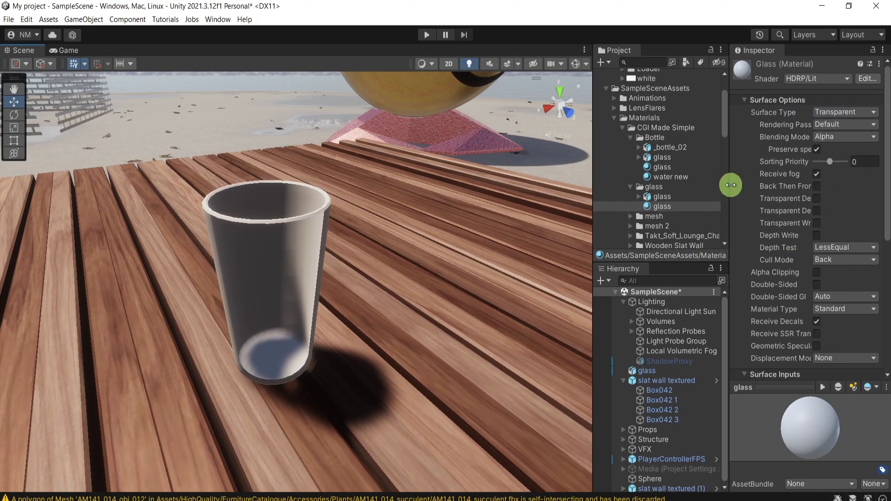
drag(730, 184, 696, 183)
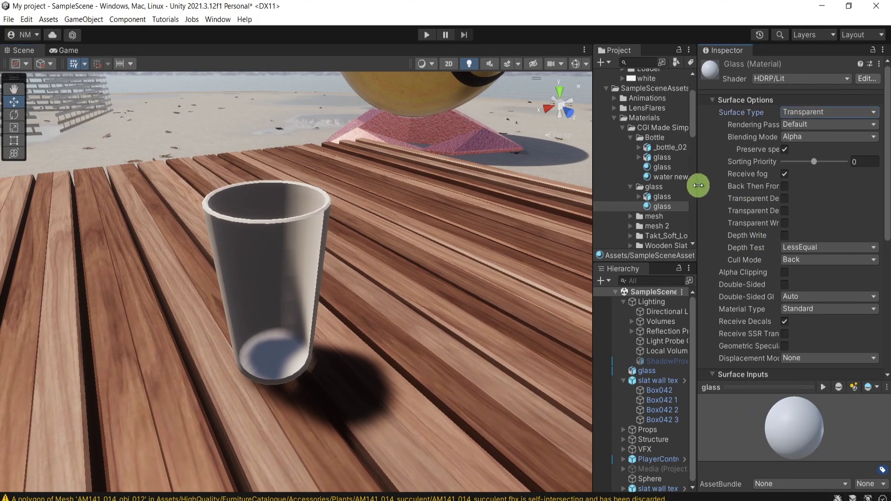
click(763, 188)
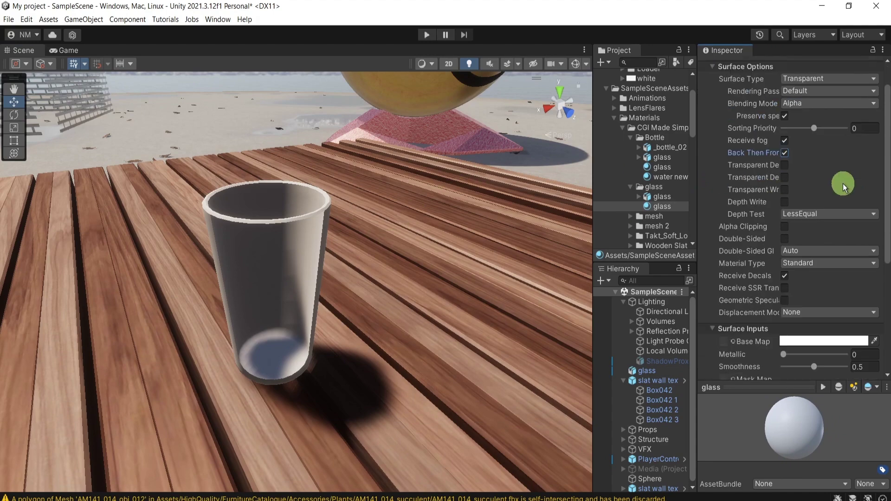
Lower the alpha of the glass material's base map color to 40
scroll(843, 183, down, 3)
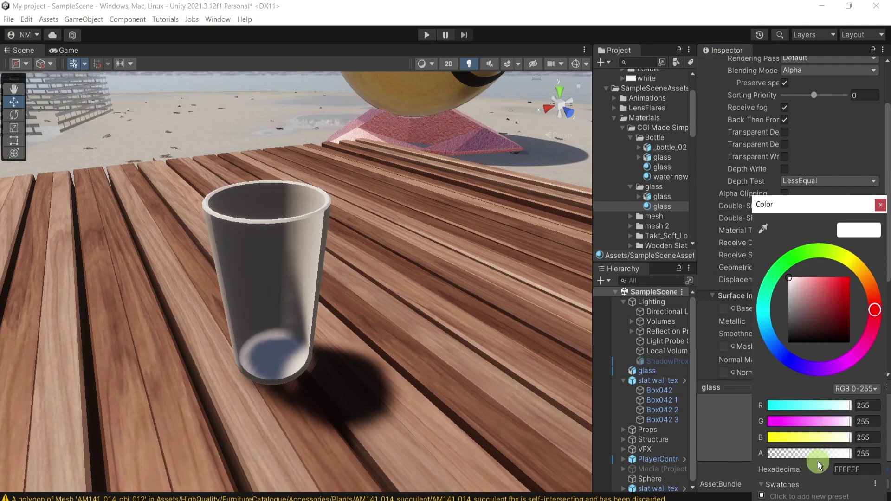
drag(849, 454, 779, 455)
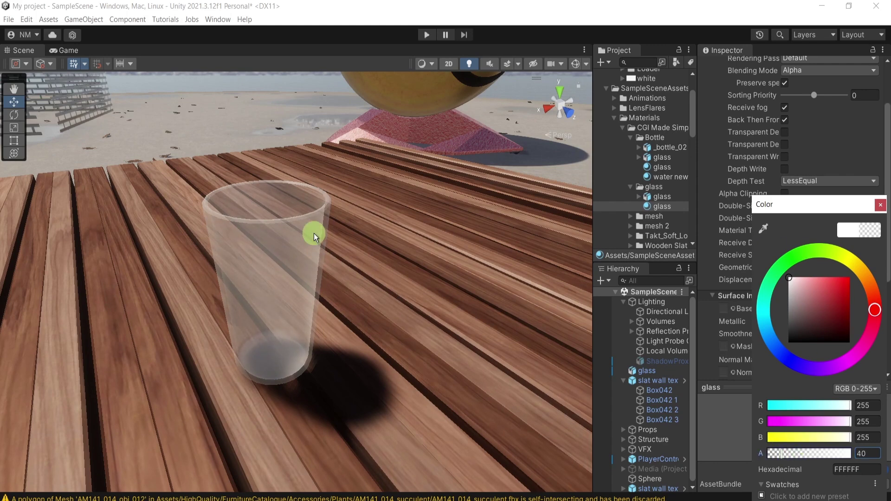
click(879, 205)
Set the glass material's metallic to about 0.087 and its smoothness to about 0.881
scroll(848, 185, down, 3)
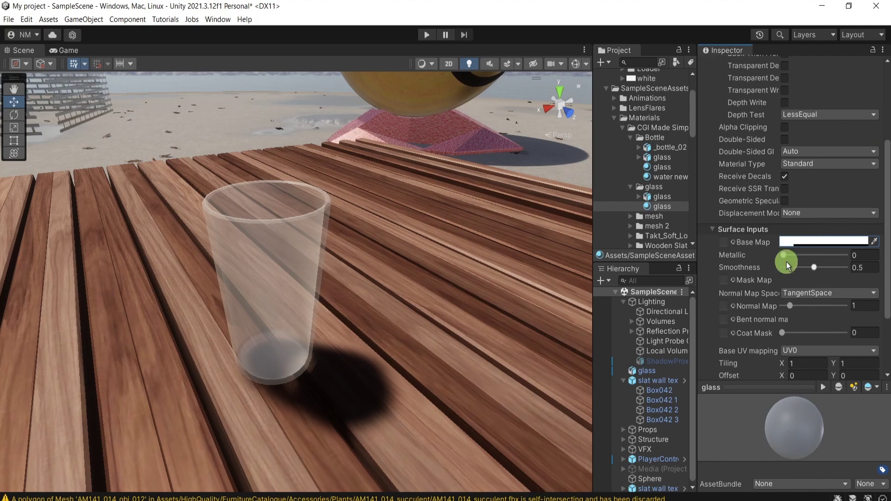
drag(784, 256, 836, 269)
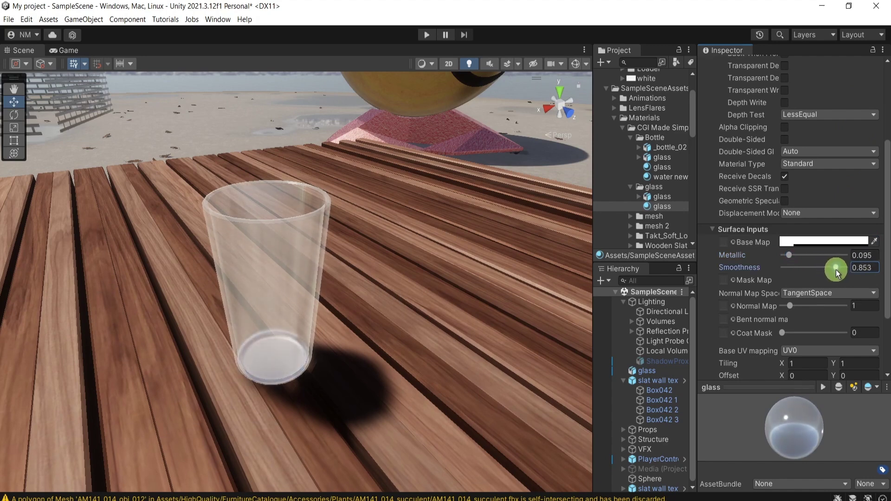
mouse_move(788, 255)
mouse_down()
mouse_move(831, 257)
mouse_move(815, 257)
mouse_move(839, 269)
mouse_move(776, 253)
mouse_move(789, 254)
mouse_up()
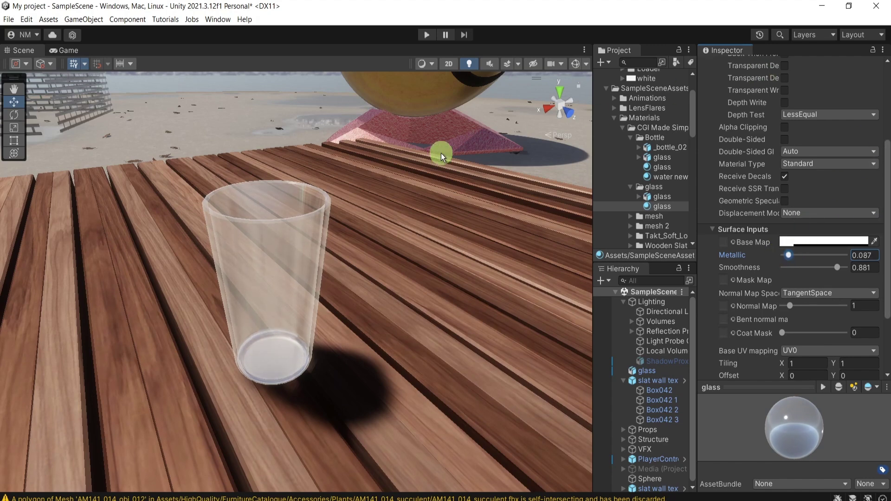
Darken the base map color of the glass material to grey A9A9A9
click(811, 241)
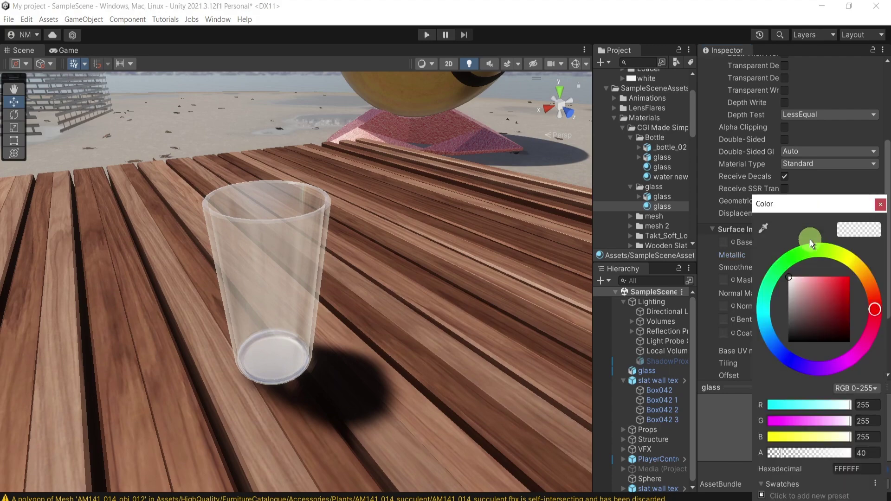
mouse_move(820, 305)
mouse_down()
mouse_move(792, 289)
mouse_move(772, 297)
mouse_move(793, 304)
mouse_move(782, 308)
mouse_move(775, 298)
mouse_up()
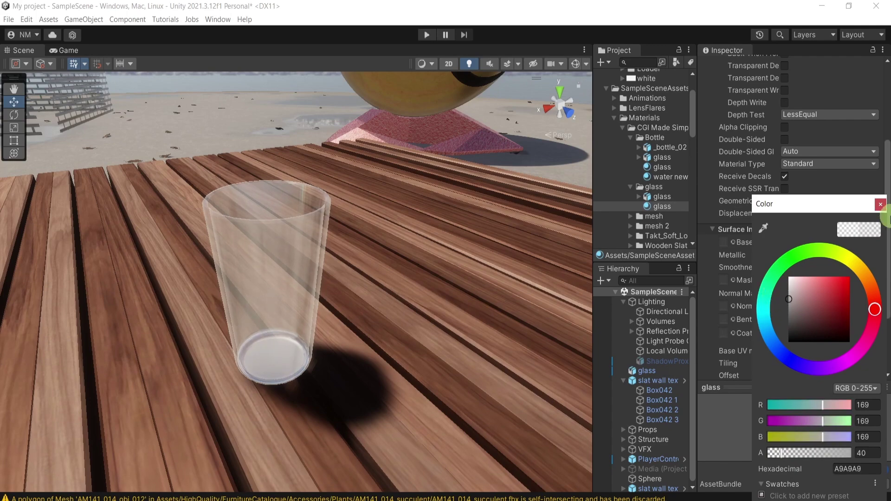
click(880, 204)
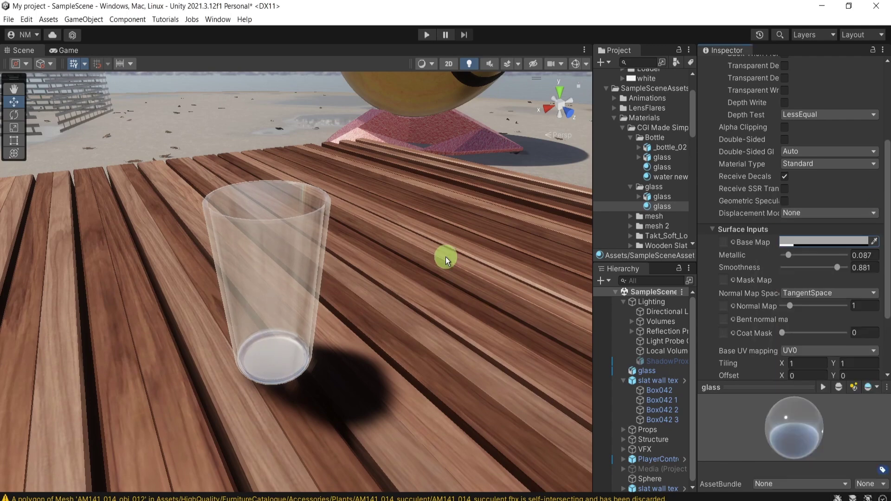
Set the refraction model of the glass material to Box
scroll(828, 198, down, 4)
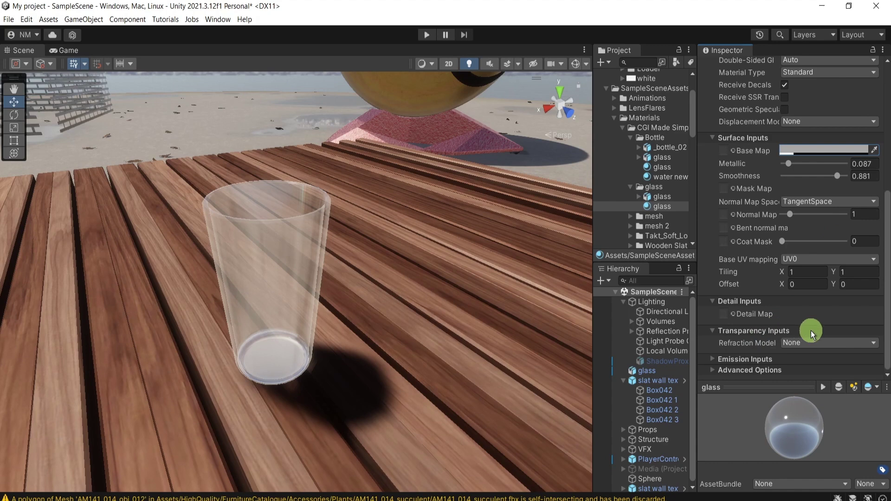
click(820, 347)
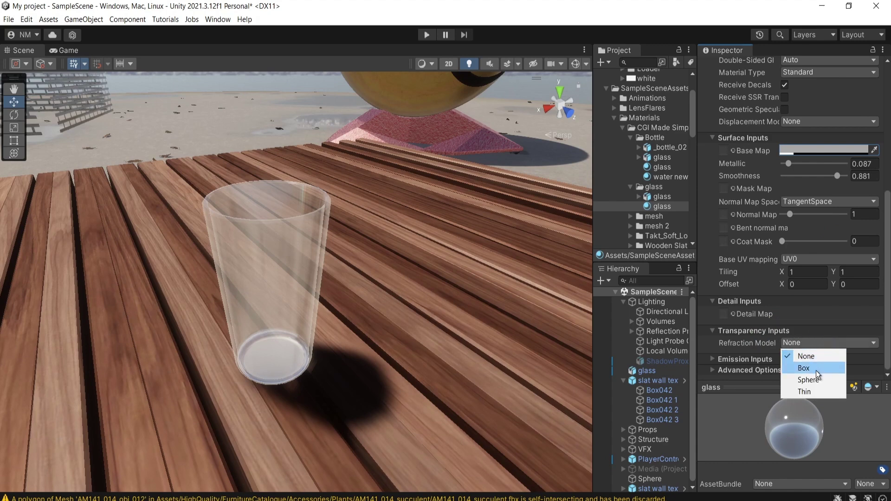
click(689, 235)
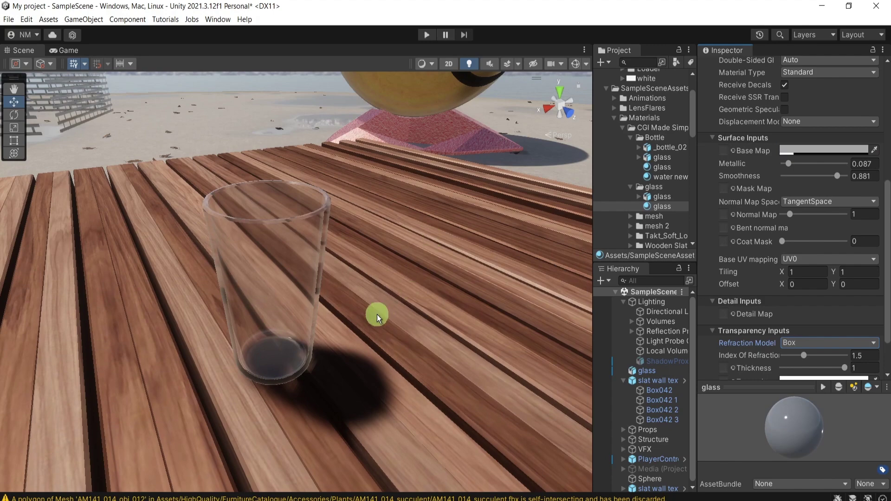
Check the refraction on the glass from several angles and raise the index of refraction to 1.66
right_drag(385, 335, 381, 303)
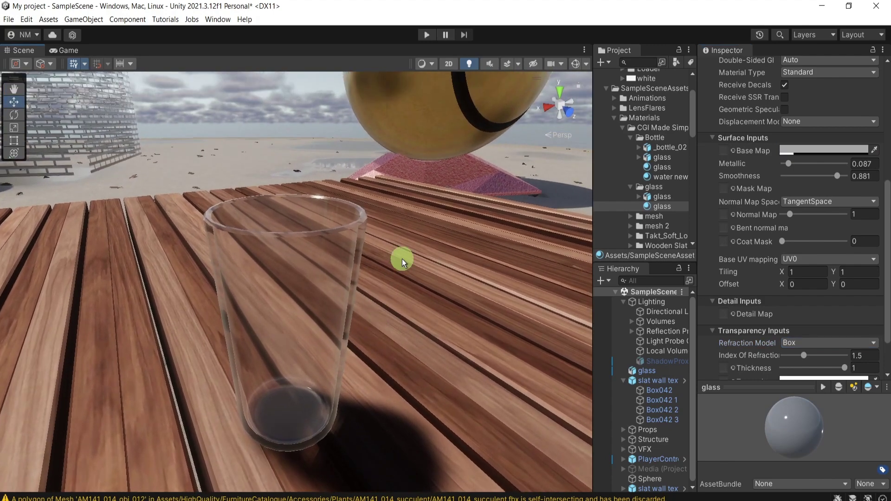
right_drag(402, 259, 408, 283)
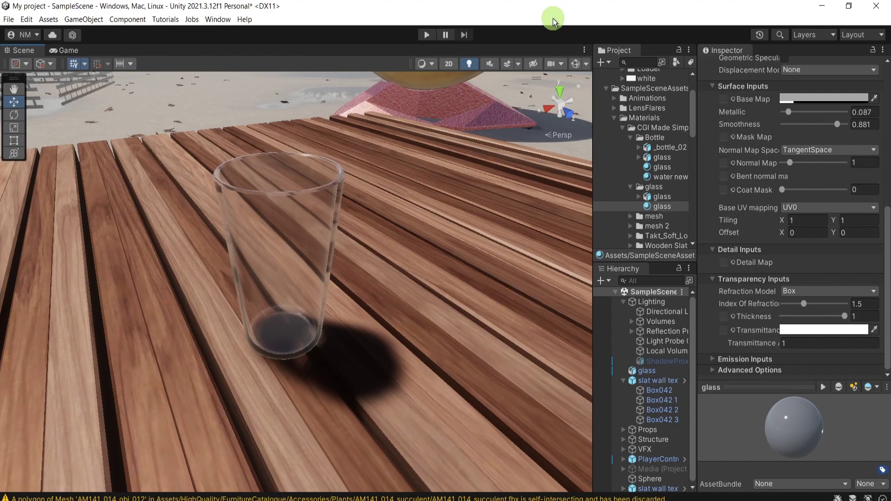
scroll(295, 199, up, 3)
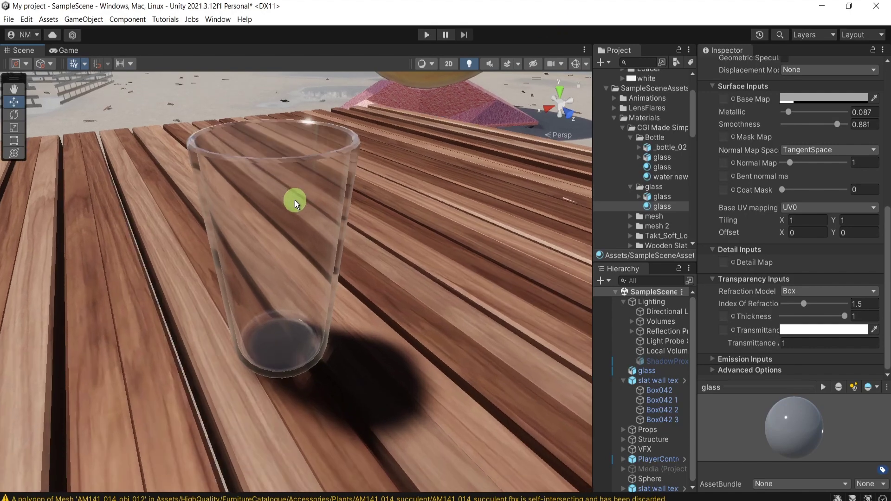
middle_drag(428, 195, 441, 262)
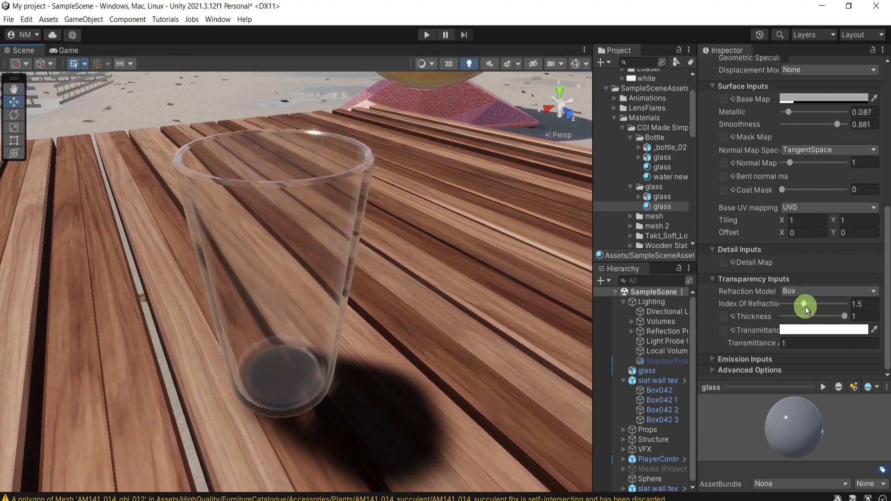
mouse_move(805, 307)
mouse_down()
mouse_move(839, 314)
mouse_move(803, 300)
mouse_move(833, 301)
mouse_move(811, 300)
mouse_up()
alt+drag(400, 281, 405, 300)
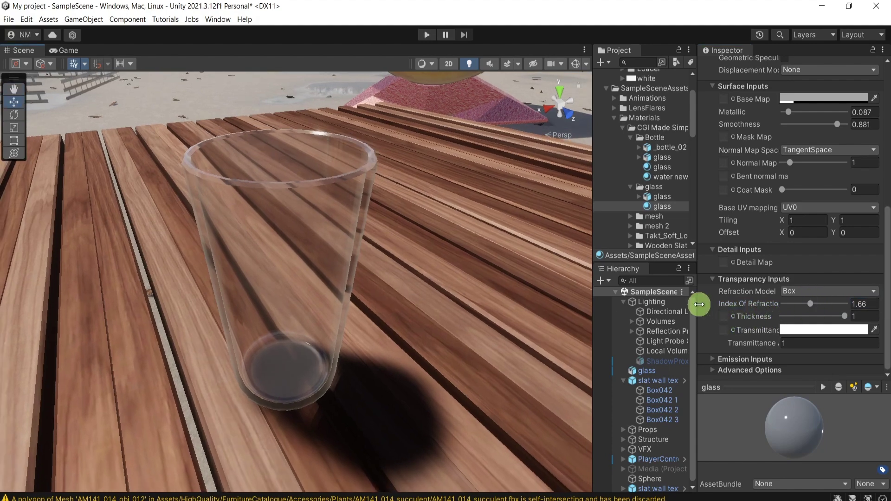
Search the textures for "whi" and assign the plain white texture as the glass material's thickness map
drag(700, 305, 678, 302)
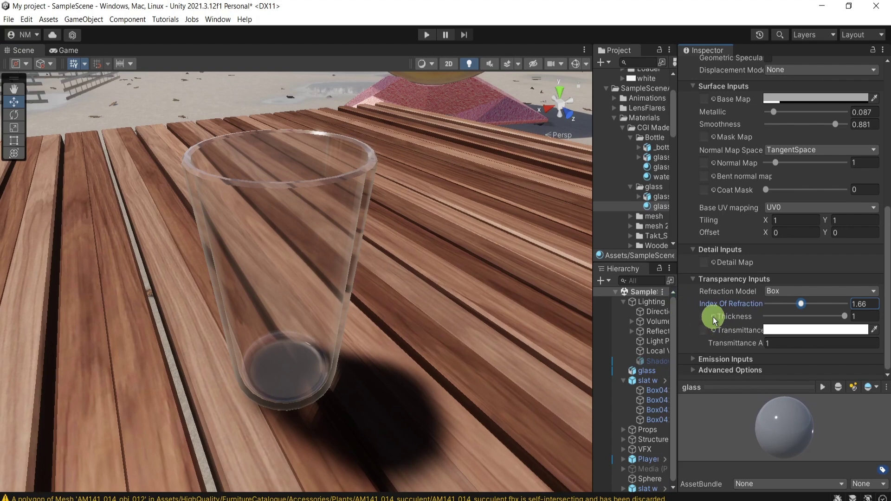
click(713, 317)
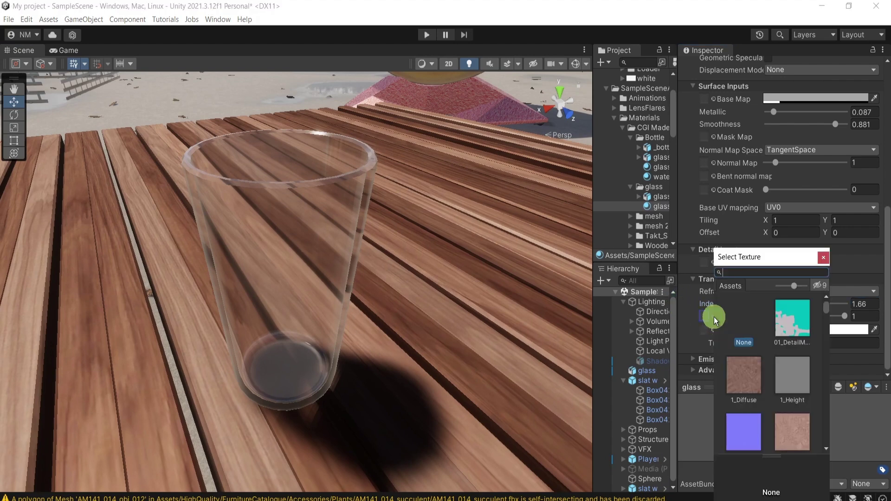
text(whi)
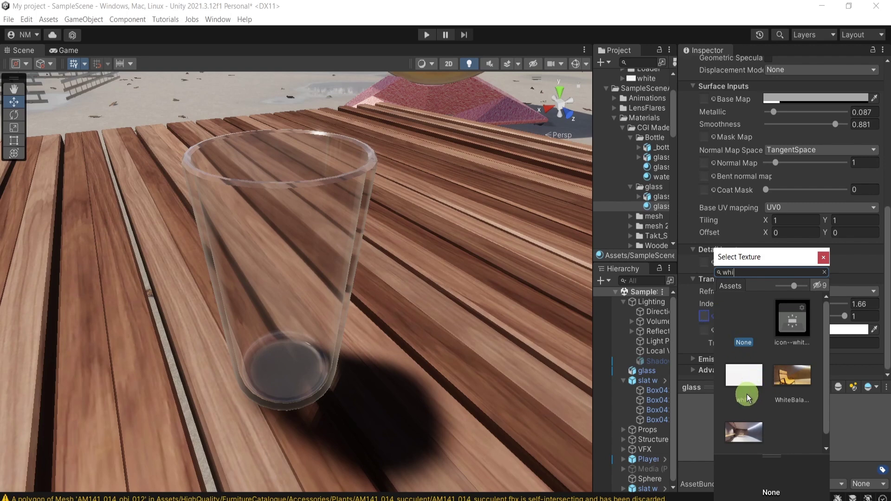
click(808, 404)
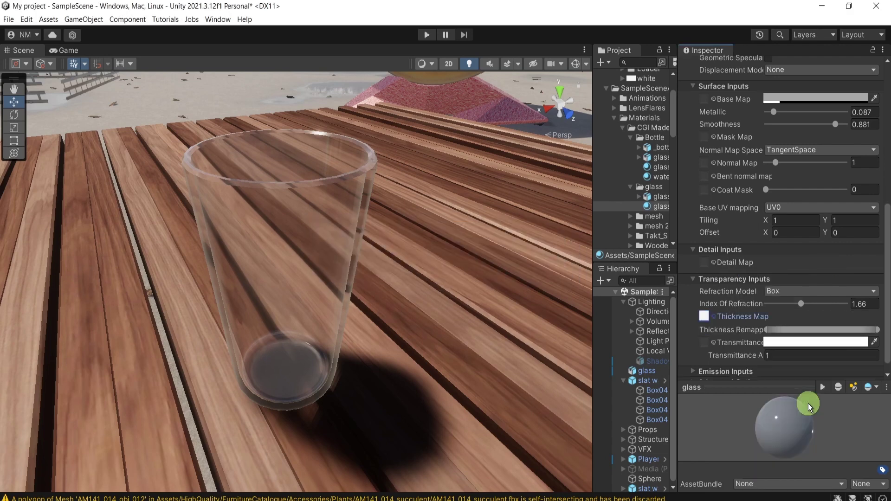
scroll(817, 281, down, 1)
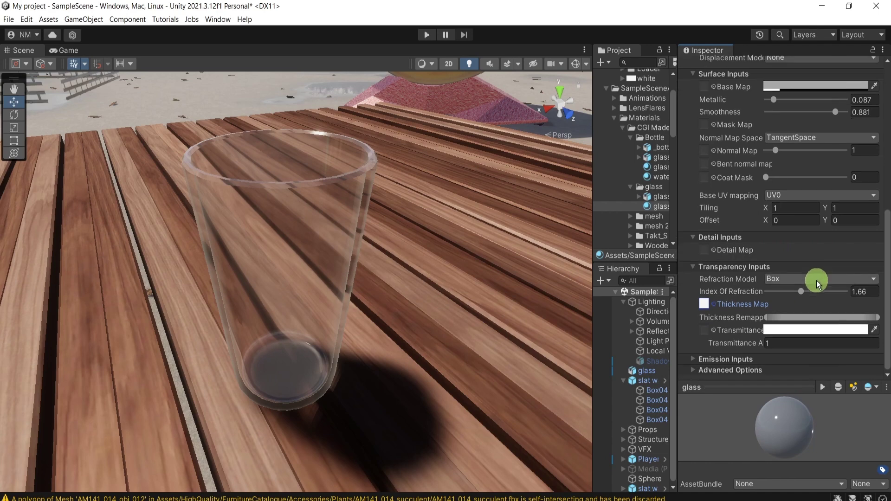
click(703, 304)
Narrow the glass material's thickness remapping range from both ends and check the glass up close
drag(677, 322, 647, 320)
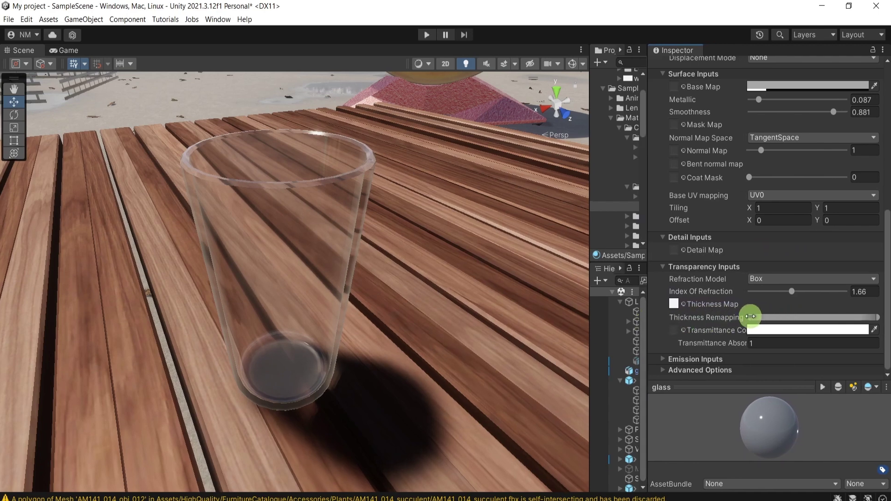
drag(755, 318, 815, 318)
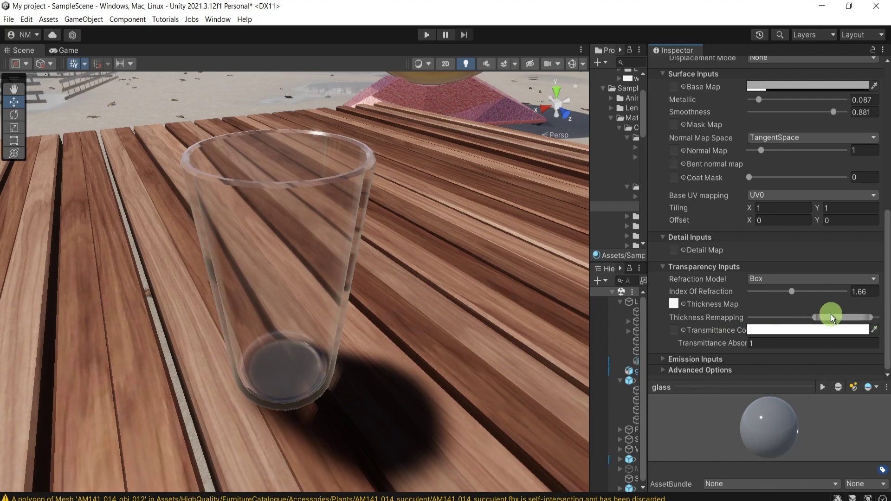
mouse_move(830, 316)
mouse_down()
mouse_move(759, 305)
mouse_move(851, 319)
mouse_move(736, 314)
mouse_move(847, 337)
mouse_move(824, 332)
mouse_move(869, 319)
mouse_move(779, 318)
mouse_move(837, 336)
mouse_move(828, 331)
mouse_up()
middle_drag(389, 272, 277, 242)
scroll(273, 245, up, 2)
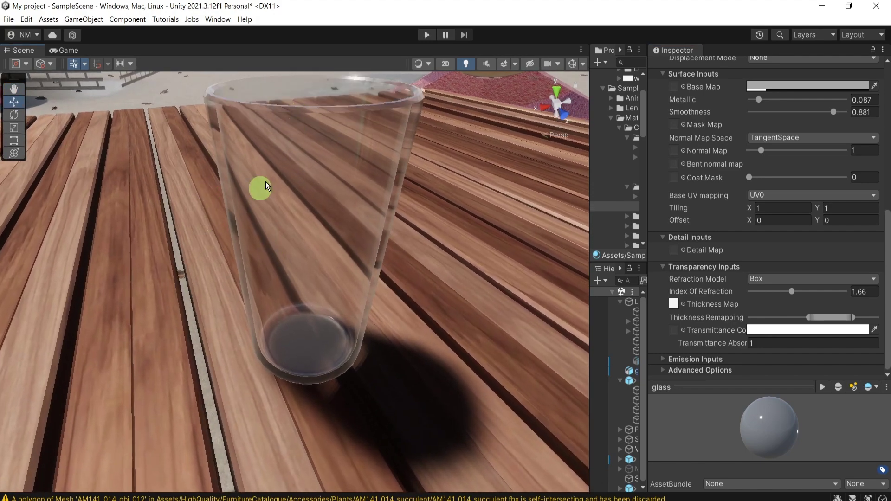
Shift the glass material's thickness remapping range to its upper end and darken the base color to 686868
alt+drag(305, 286, 337, 256)
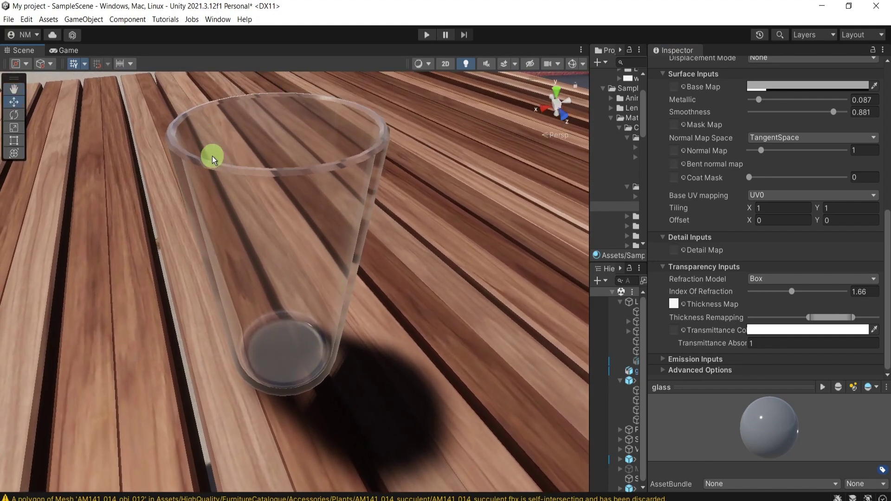
drag(797, 317, 860, 318)
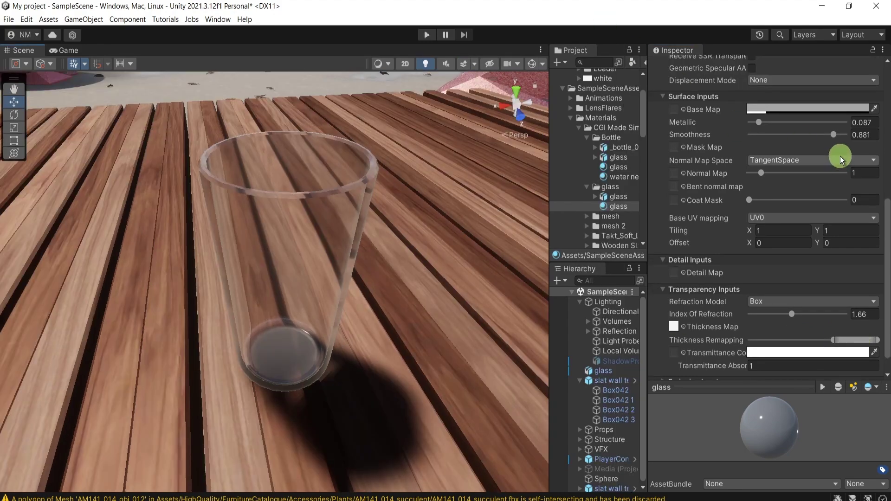
click(784, 109)
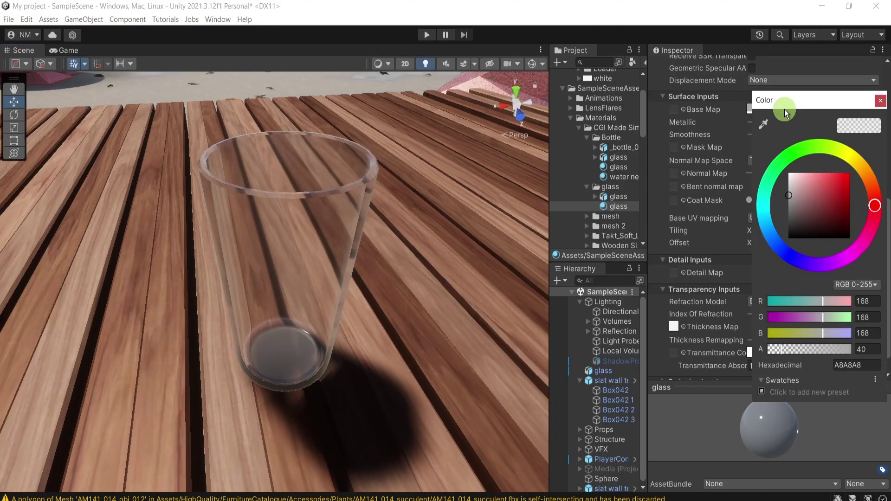
mouse_move(789, 208)
mouse_down()
mouse_move(778, 204)
mouse_move(779, 182)
mouse_move(780, 200)
mouse_up()
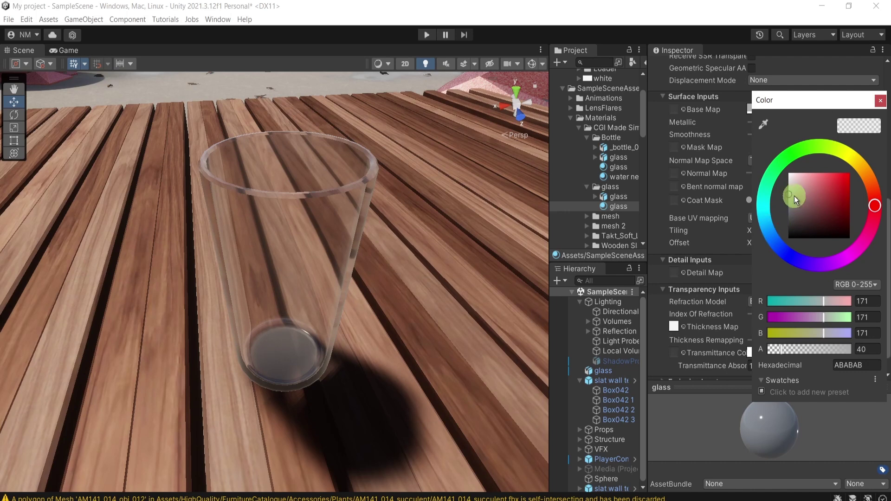
mouse_move(847, 188)
mouse_down()
mouse_move(832, 172)
mouse_move(798, 205)
mouse_move(836, 193)
mouse_move(824, 188)
mouse_move(778, 212)
mouse_up()
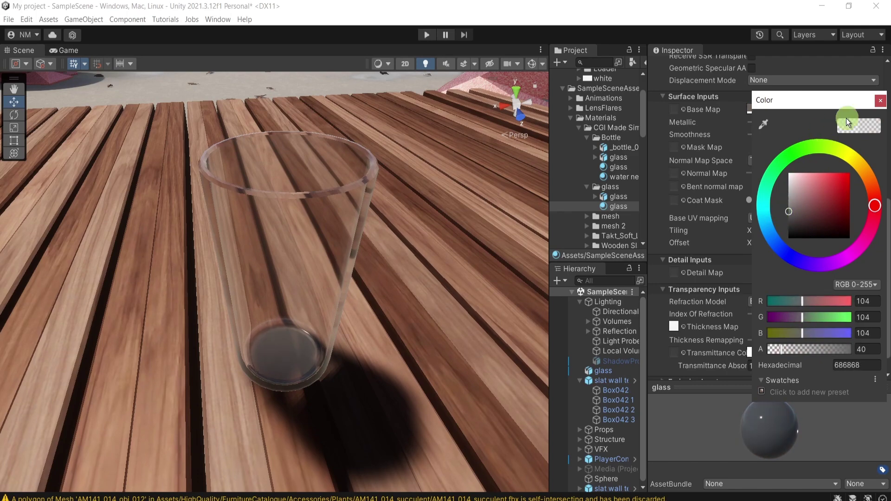
click(880, 104)
Try the glass material with Back Then Front Rendering turned off, and turn the option back on
scroll(734, 205, up, 5)
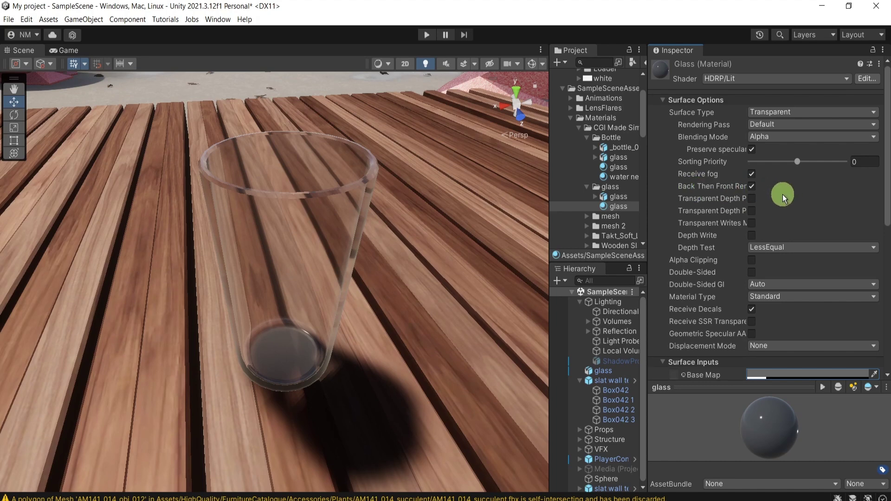
click(751, 186)
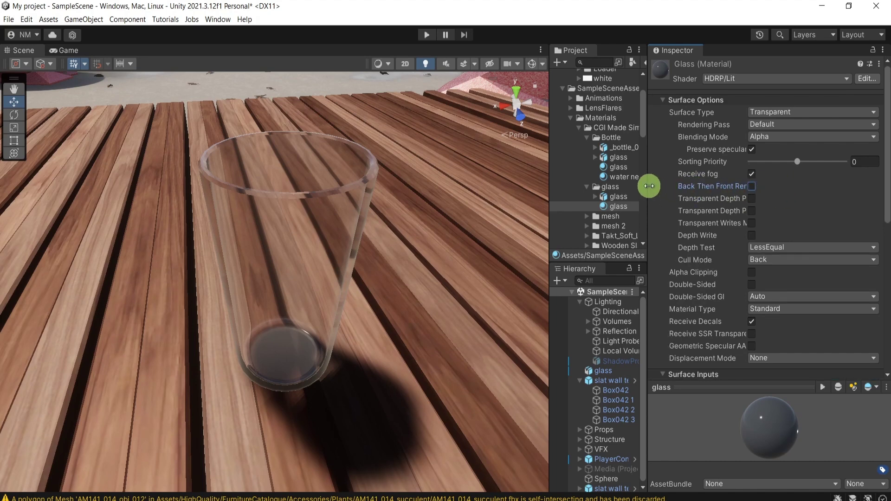
drag(649, 185, 669, 197)
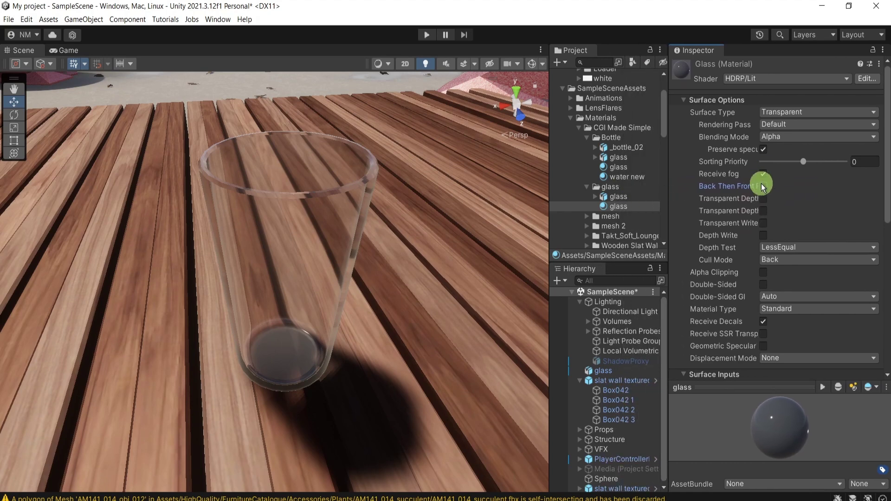
click(763, 186)
Examine the refraction through the glass's walls, rim and base from above and from the side, close up and at a distance
scroll(806, 194, down, 2)
scroll(802, 154, down, 5)
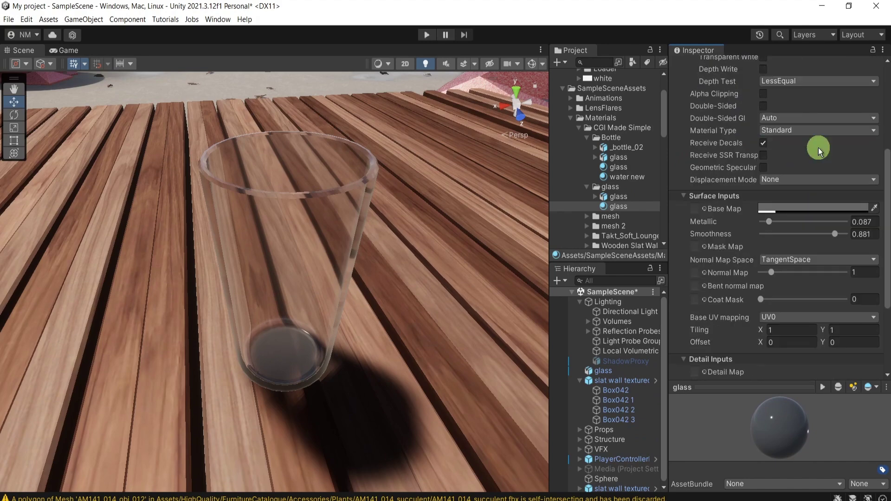
scroll(833, 94, down, 4)
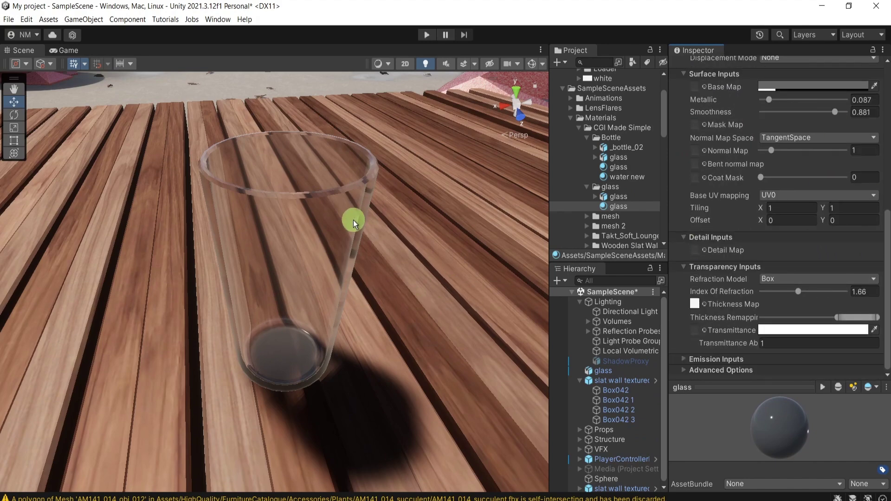
right_drag(353, 220, 335, 258)
scroll(305, 291, up, 5)
middle_drag(423, 212, 420, 306)
scroll(391, 255, down, 2)
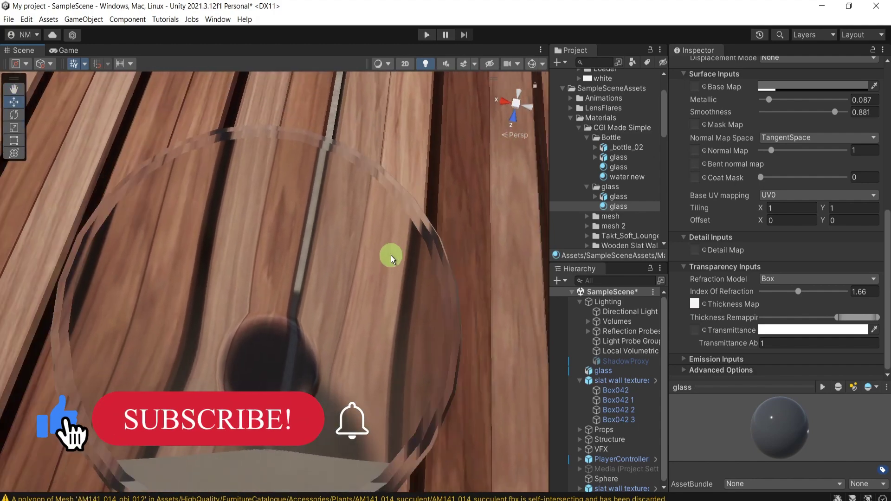
scroll(391, 255, down, 2)
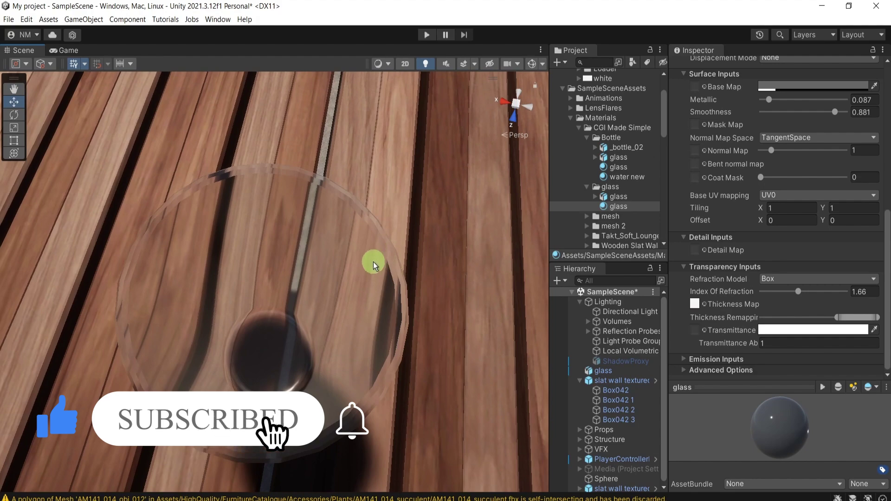
middle_drag(372, 260, 388, 156)
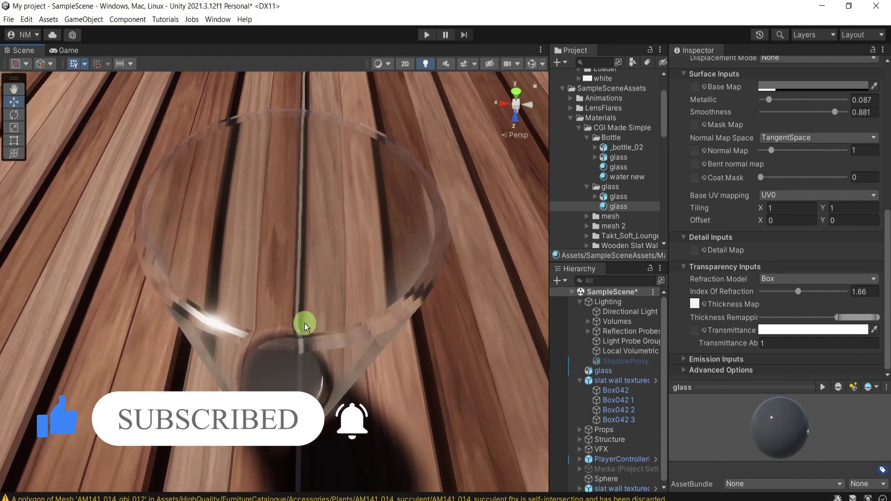
right_drag(299, 344, 292, 306)
middle_drag(270, 372, 270, 372)
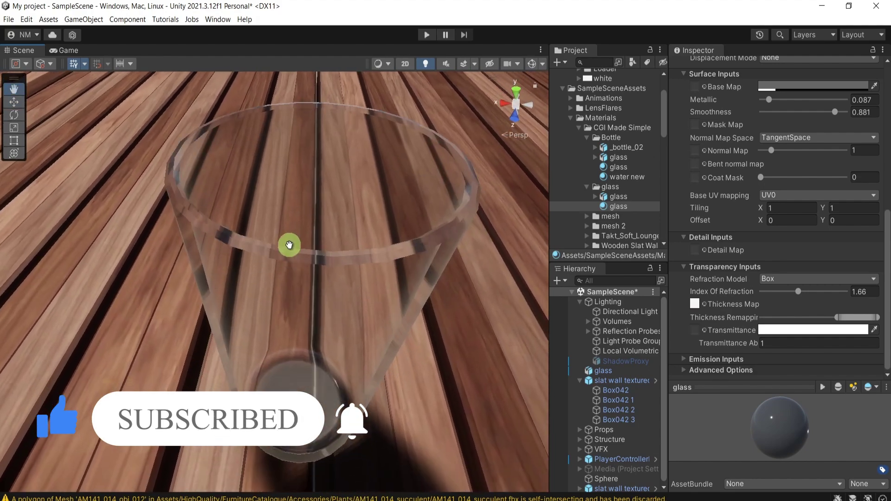
right_drag(301, 218, 431, 252)
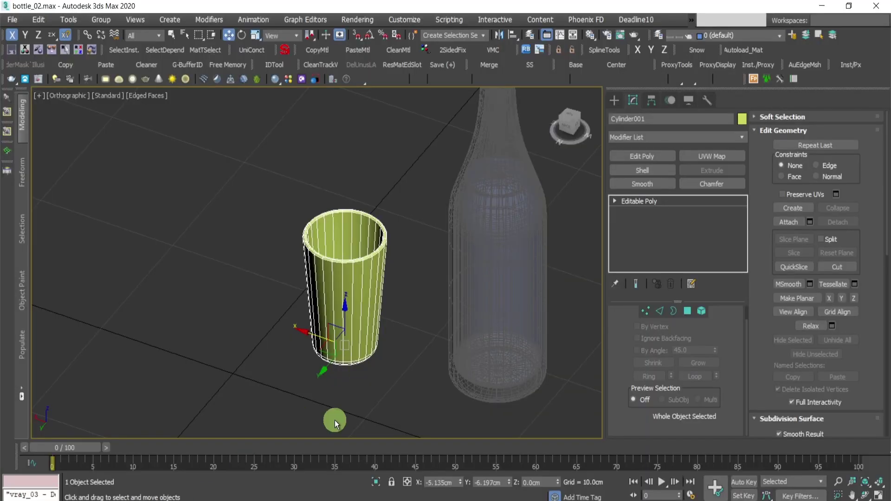
Switch to 3ds Max and connect the drinking glass's vertical wall edges with a horizontal edge loop
scroll(380, 276, up, 5)
scroll(381, 290, down, 2)
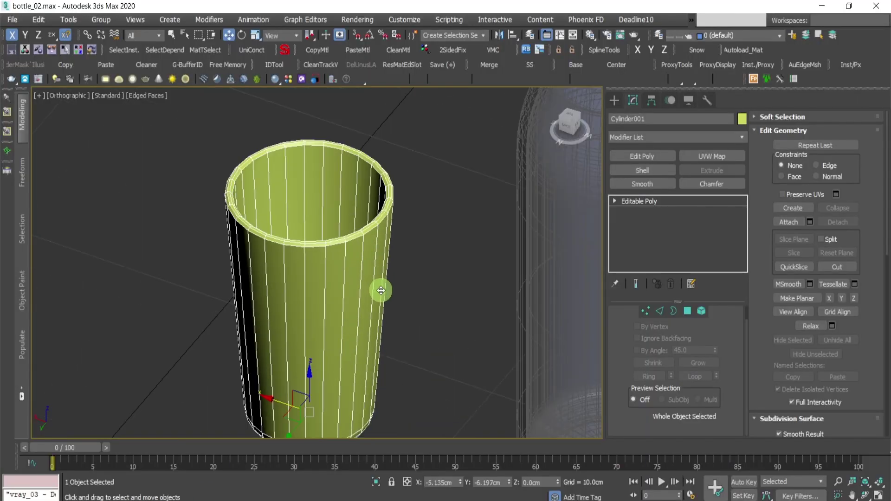
key(k)
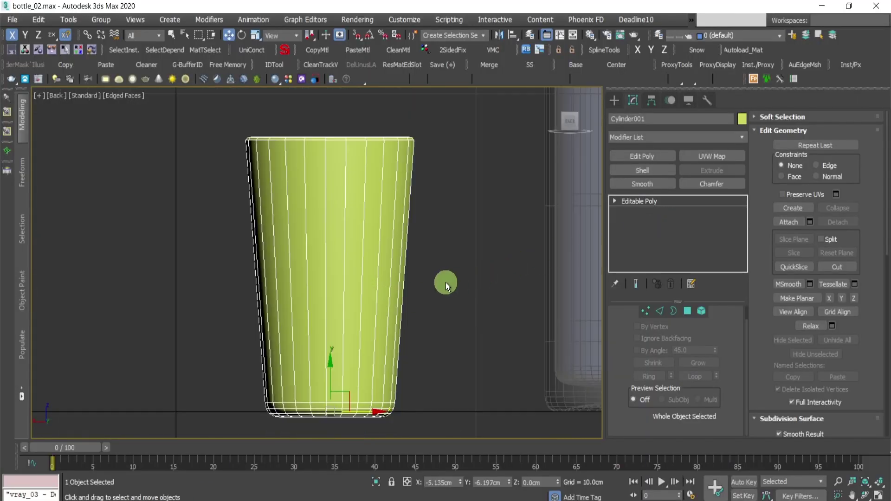
key(2)
drag(489, 188, 225, 194)
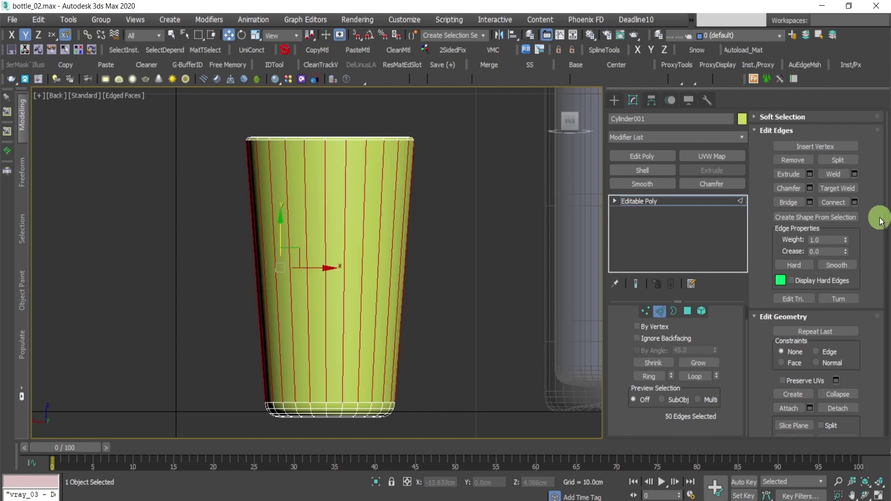
click(850, 206)
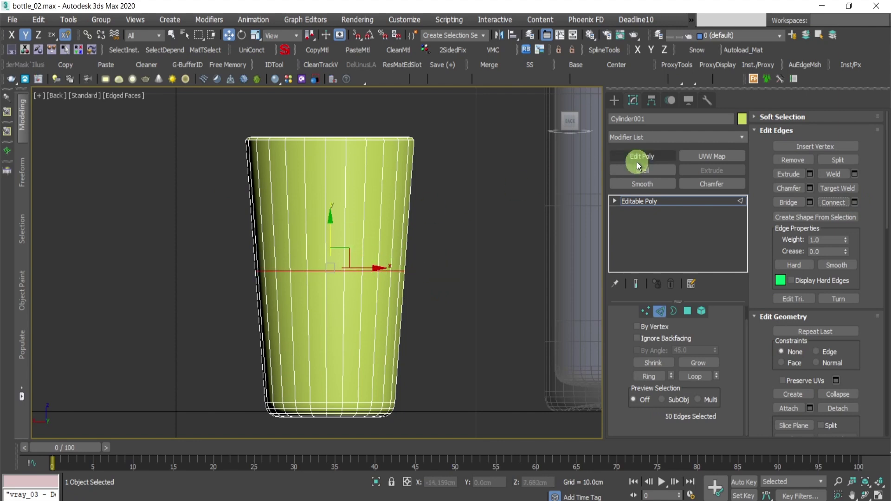
Constrain movement to Edge and slide the new edge loop up the glass wall to just below the rim
click(821, 352)
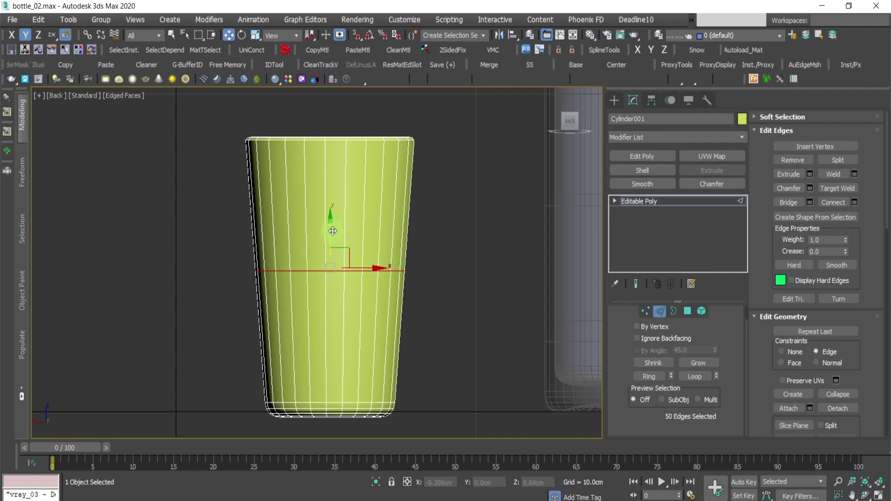
drag(333, 231, 416, 123)
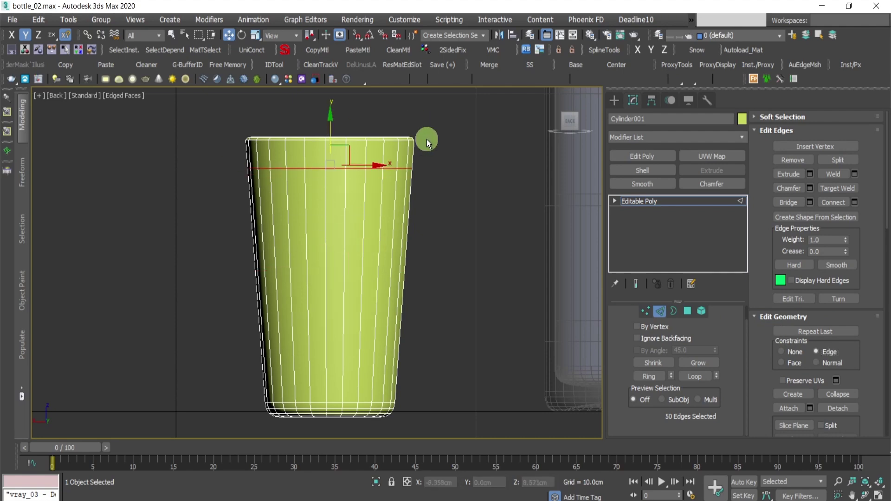
click(660, 311)
Create a linear shape named "water" from the edge loop on the glass's inner wall just below the rim
key(ctrl+r)
drag(478, 206, 317, 279)
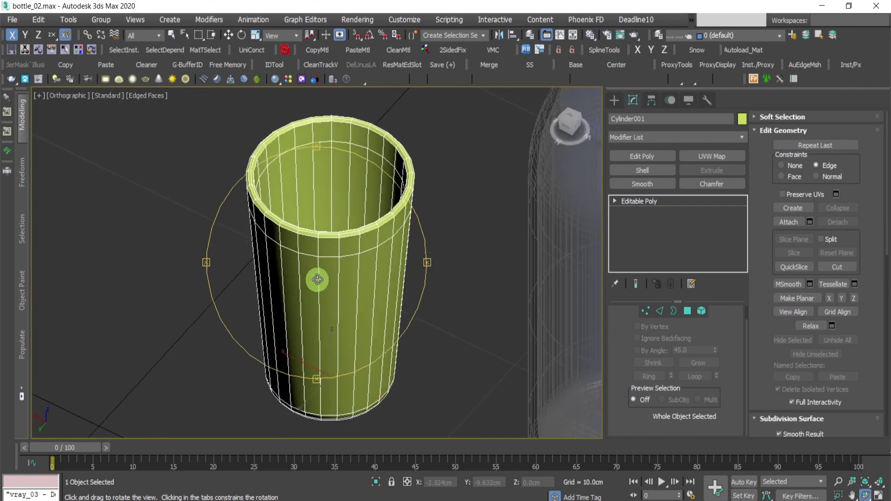
key(w)
key(2)
scroll(311, 146, up, 4)
click(302, 140)
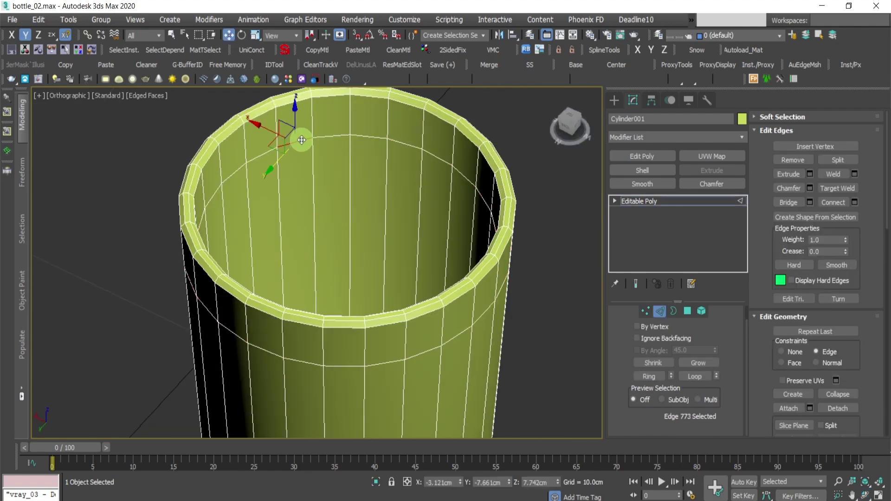
double_click(302, 140)
scroll(301, 139, down, 2)
scroll(408, 169, down, 1)
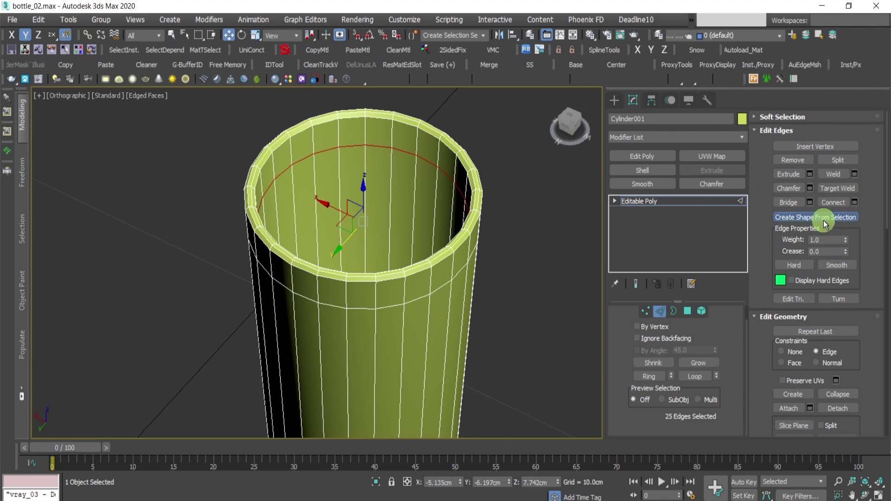
click(815, 217)
text(water)
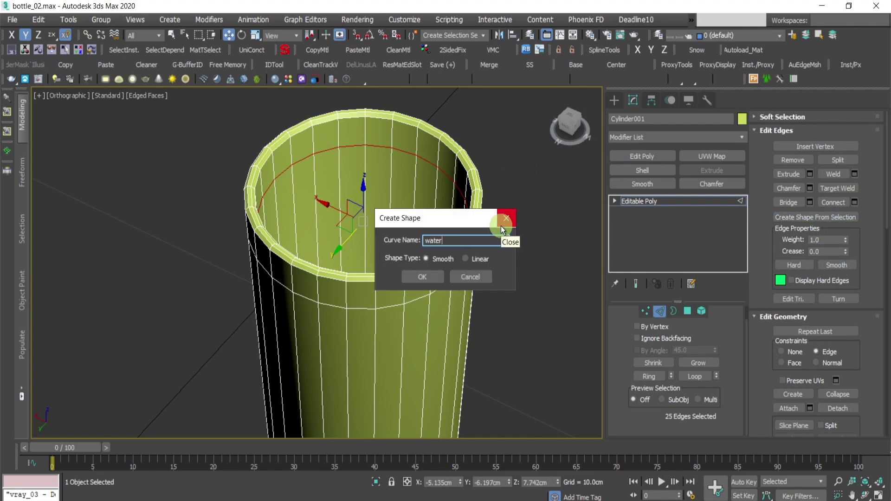
click(478, 264)
click(420, 276)
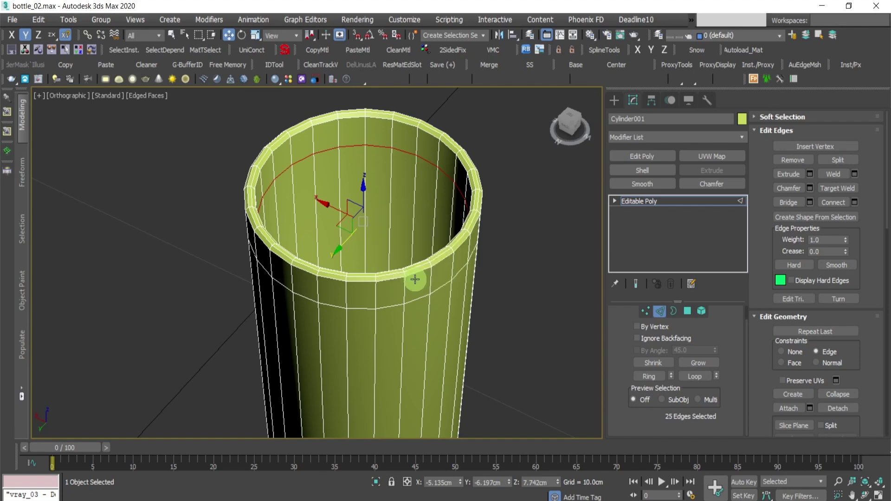
Turn the water shape into a filled surface with Edit Poly and convert it to an editable poly
click(433, 163)
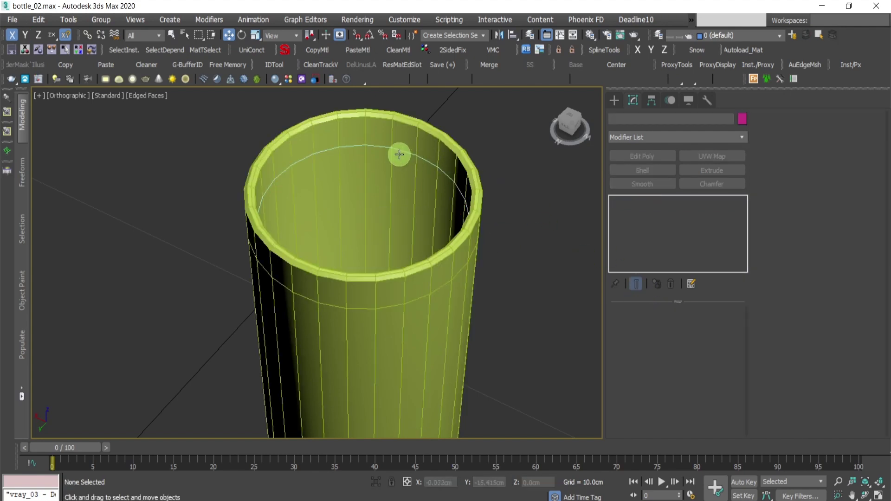
click(643, 211)
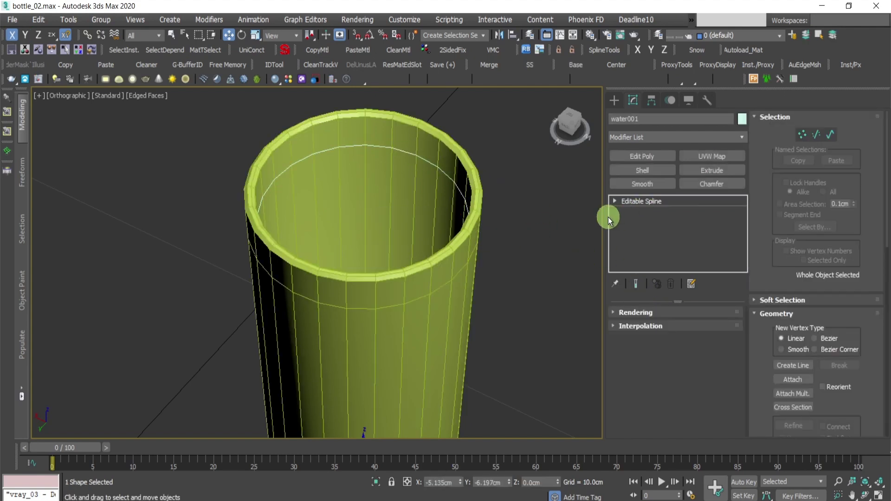
click(648, 157)
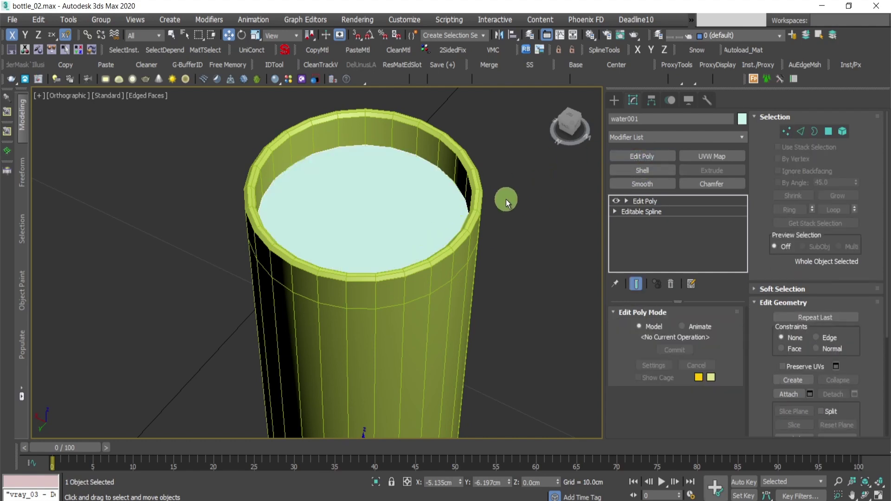
right_click(492, 201)
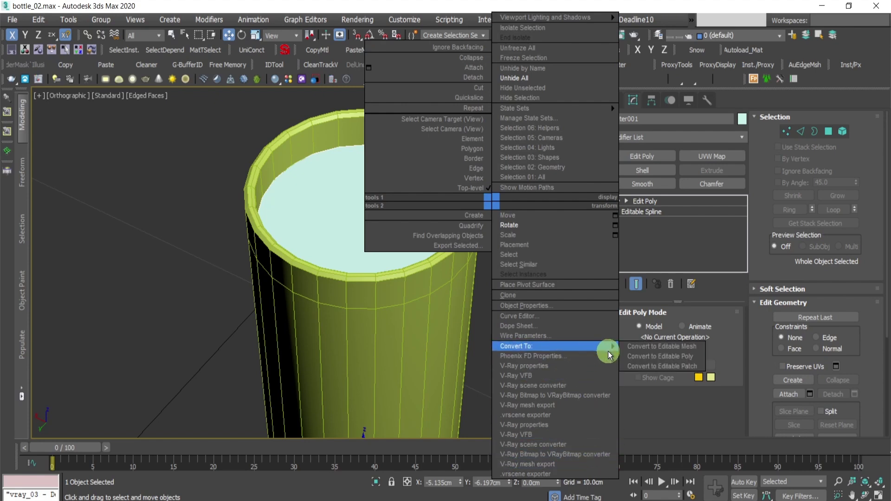
mouse_move(603, 346)
click(694, 358)
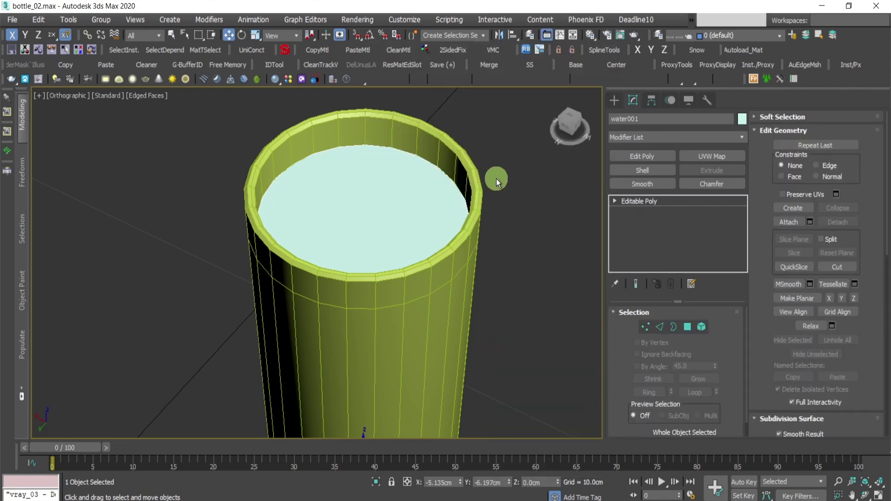
Select the glass and the water surface together and combine them into one editable poly object
middle_drag(497, 180, 469, 193)
scroll(424, 216, down, 2)
middle_drag(433, 282, 438, 262)
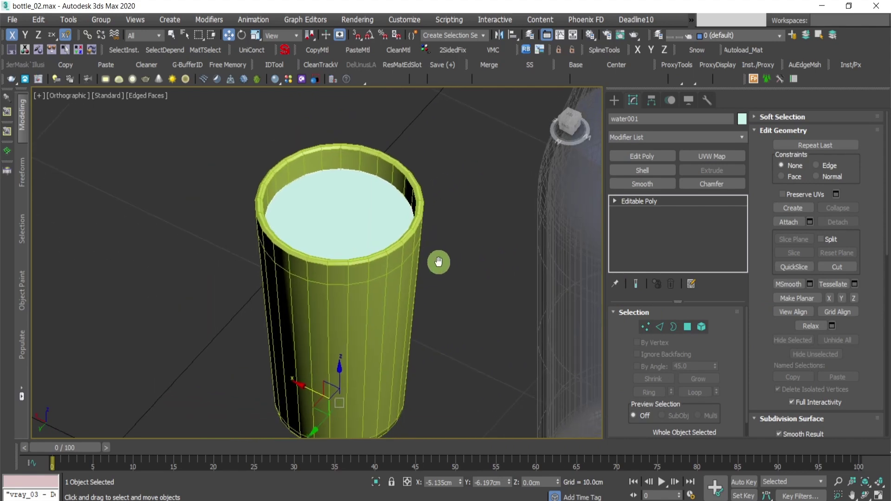
scroll(438, 262, down, 3)
click(469, 141)
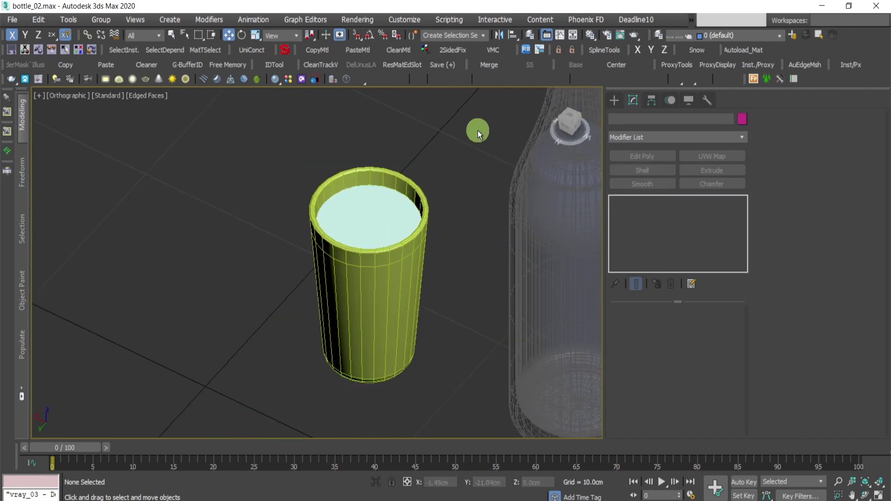
drag(477, 131, 274, 405)
middle_drag(466, 262, 447, 252)
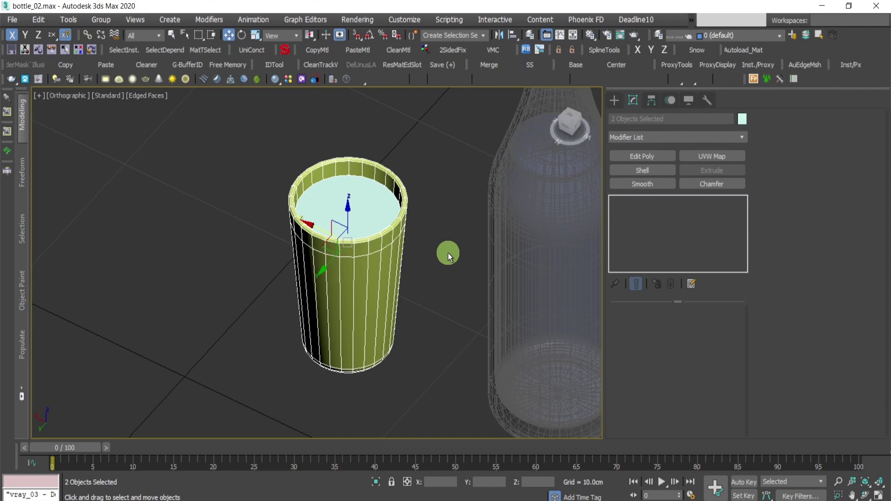
click(439, 177)
drag(439, 177, 292, 374)
key(ctrl+shift+a)
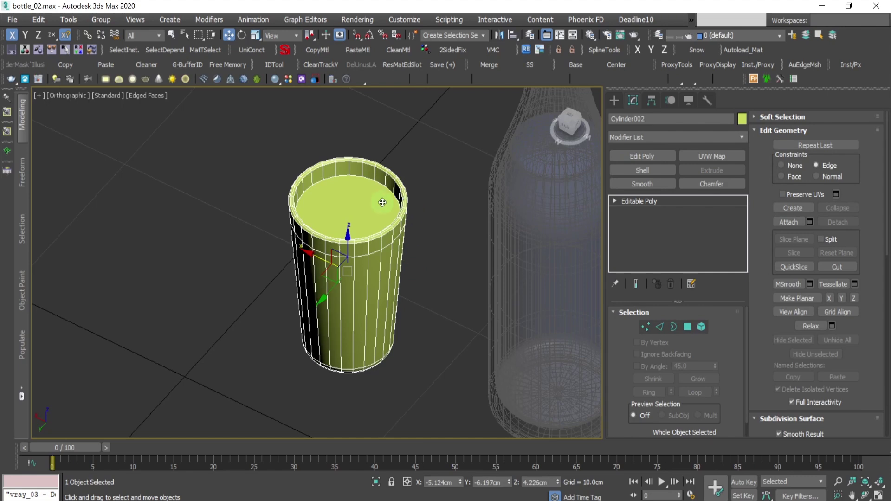
Select the water surface polygon in the glass and apply the vray_04 material to the model
key(4)
click(351, 210)
middle_drag(441, 203, 395, 189)
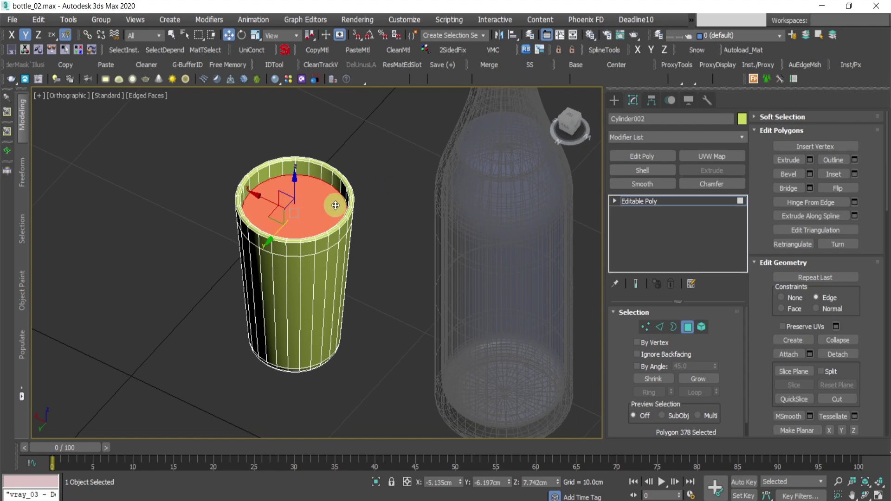
key(m)
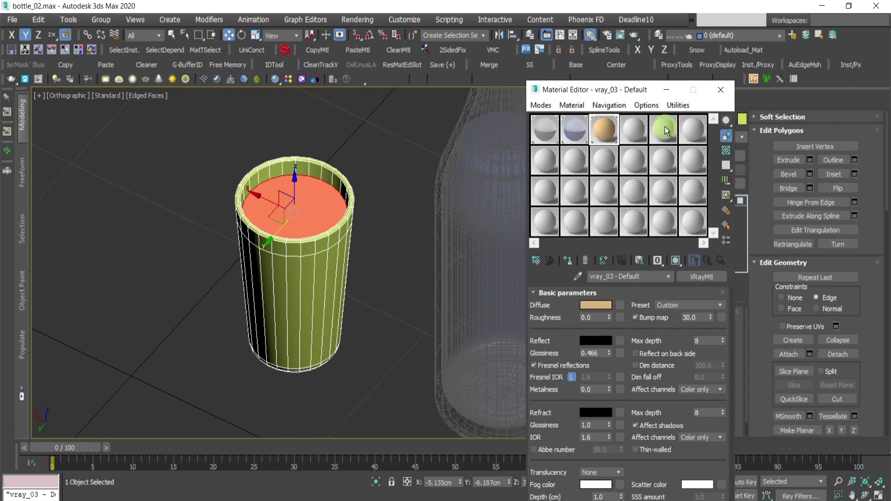
click(641, 126)
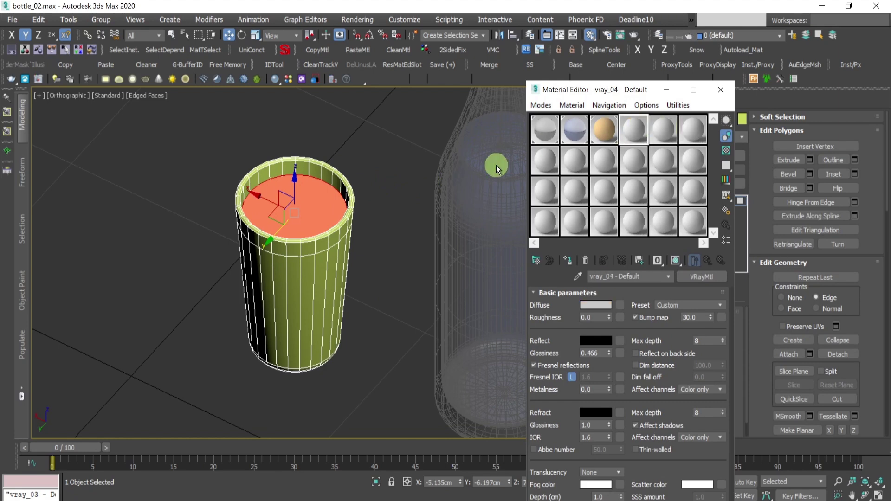
drag(496, 168, 432, 181)
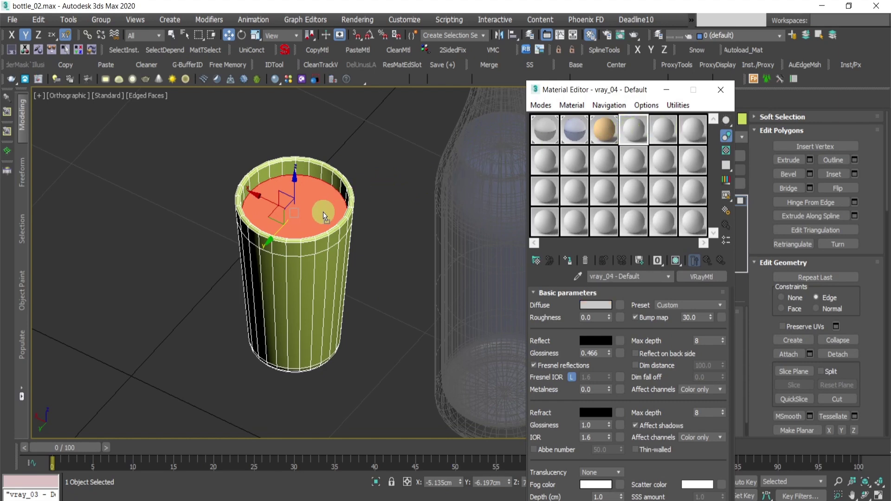
drag(323, 213, 323, 212)
key(m)
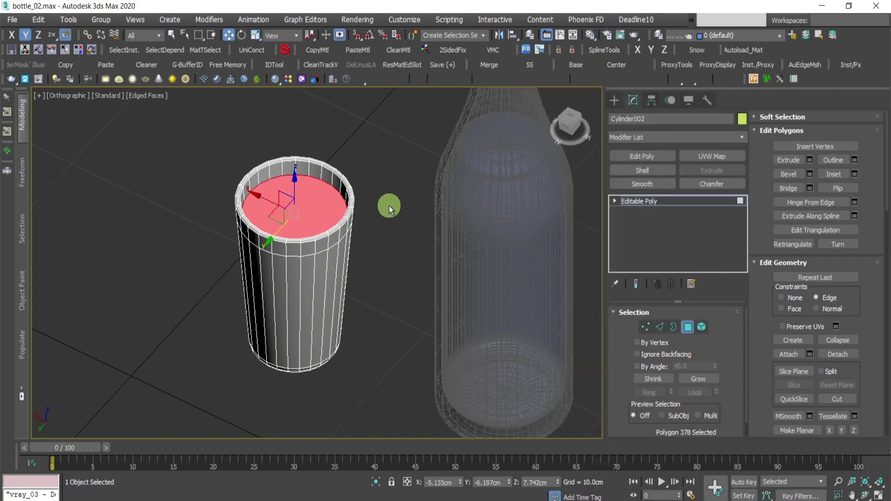
Set the material ID of the selected water polygon to 2
key(m)
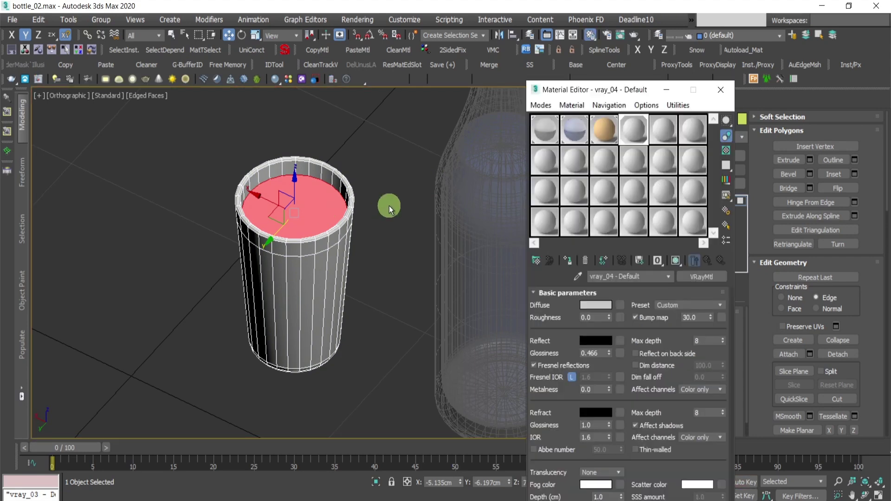
key(m)
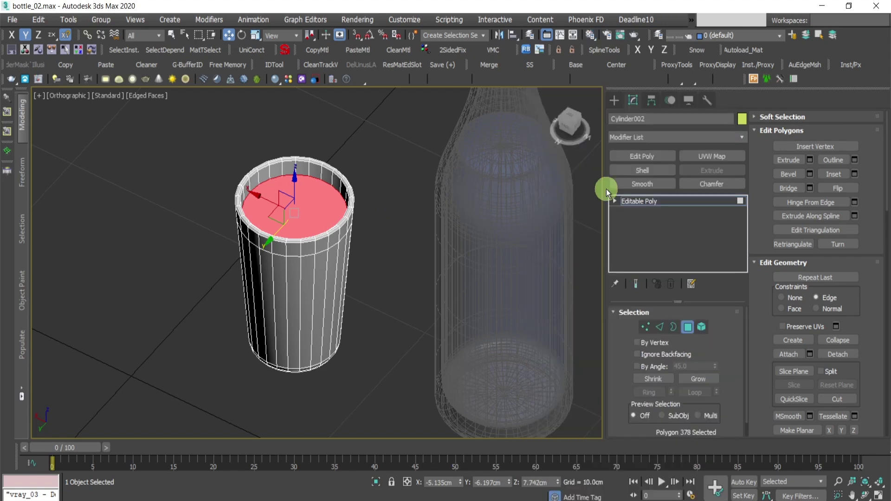
scroll(786, 254, down, 10)
click(820, 309)
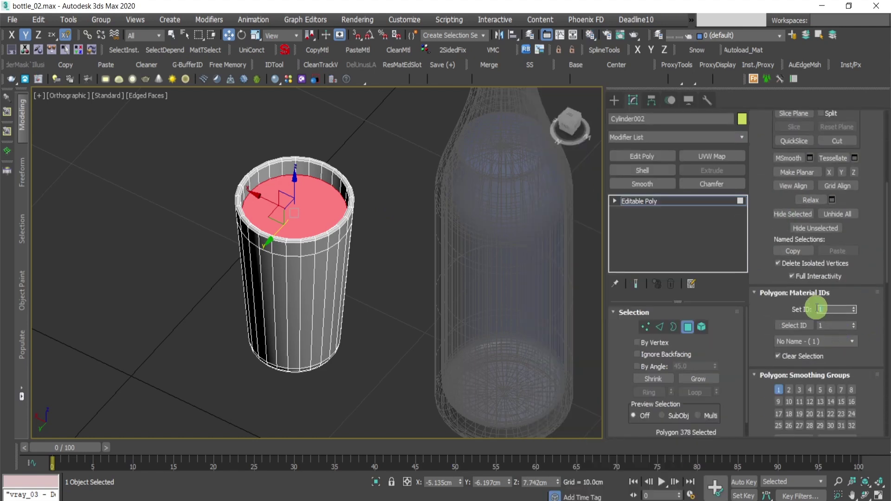
text(2)
key(Return)
middle_drag(414, 263, 419, 276)
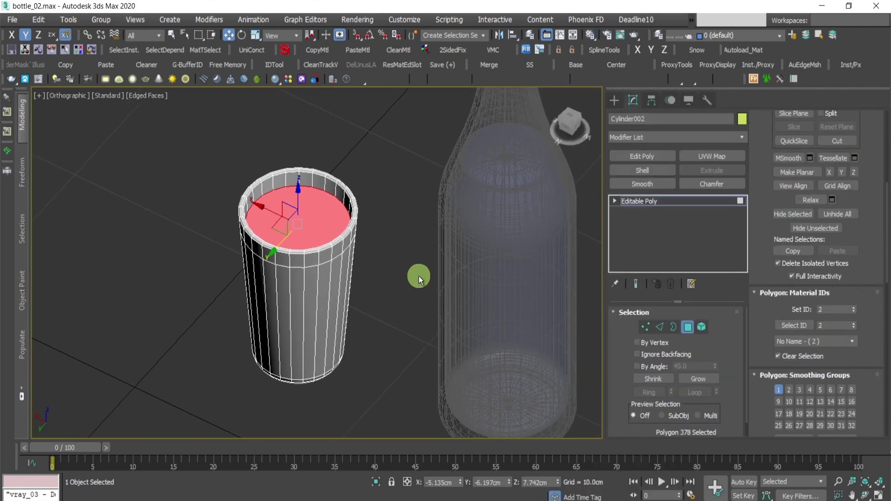
Apply the vray_05 material to the selected water polygon
key(m)
click(656, 136)
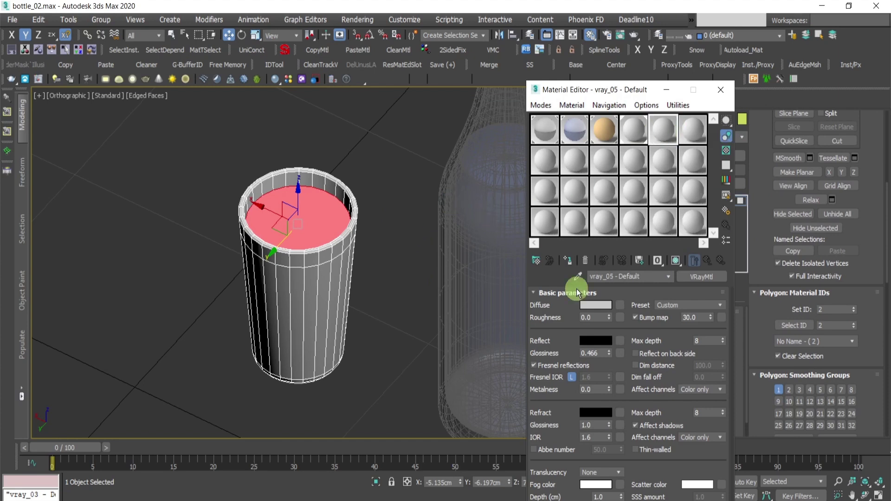
middle_drag(377, 261, 382, 262)
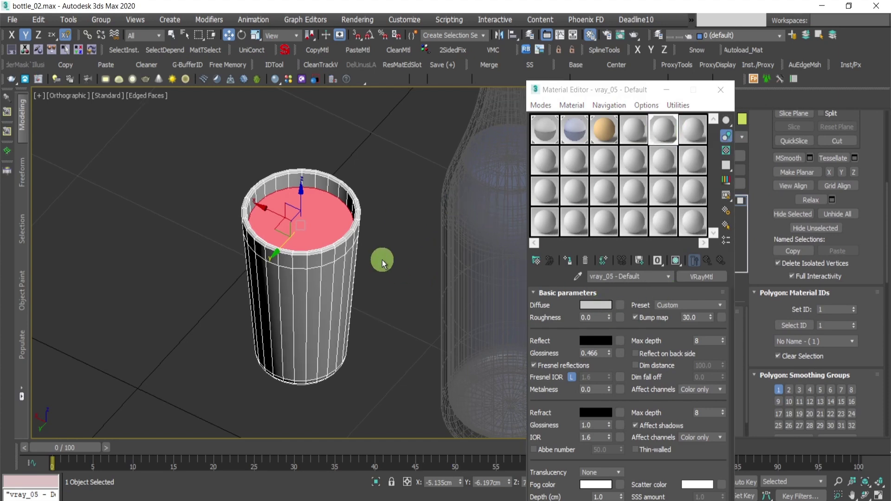
Set the diffuse color of the vray_05 material to light blue with RGB 20, 136, 218
click(596, 305)
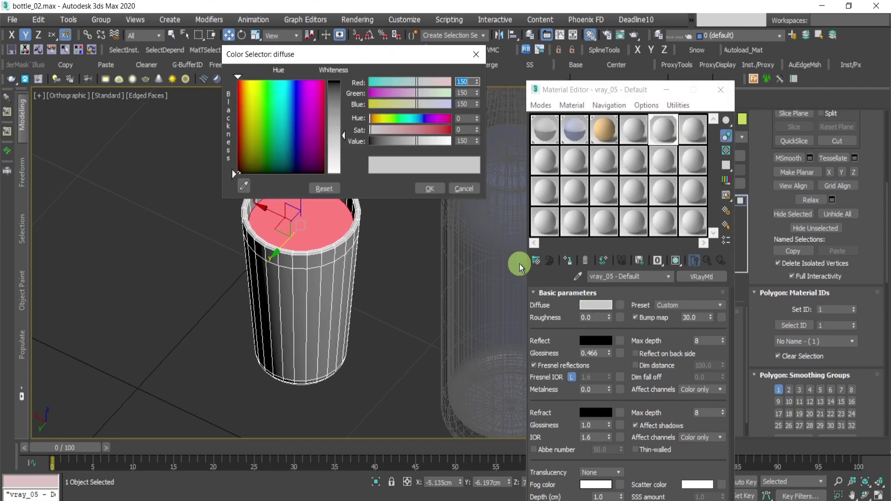
click(466, 188)
click(604, 135)
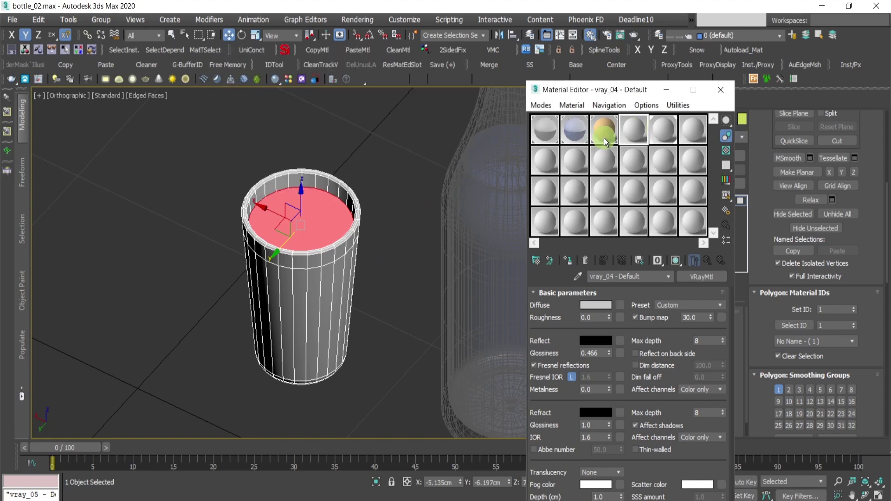
click(661, 132)
click(590, 316)
click(591, 305)
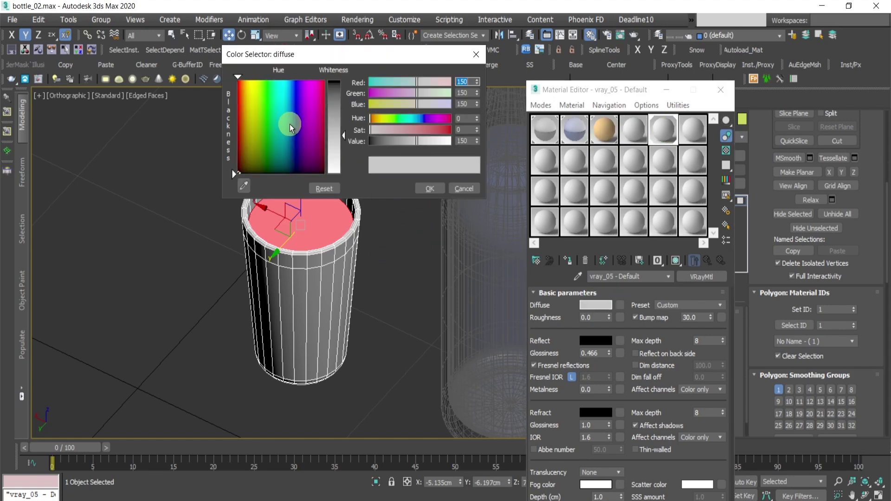
drag(295, 98, 287, 95)
drag(343, 83, 345, 87)
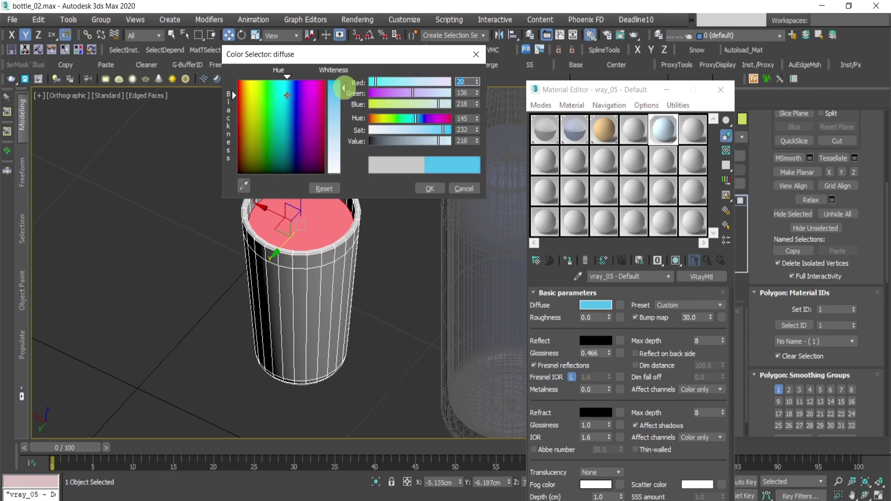
click(432, 189)
key(m)
Deselect the polygons, leave polygon editing and select the whole glass object
click(411, 293)
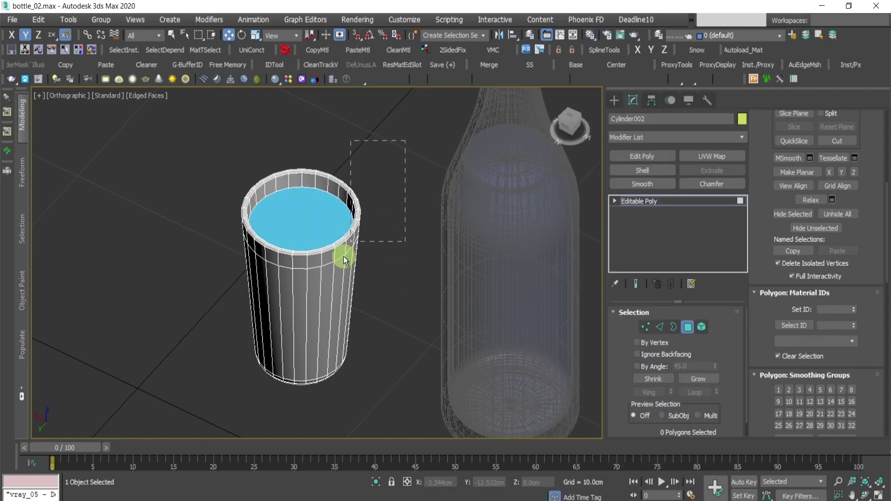
drag(344, 256, 290, 361)
key(4)
click(398, 215)
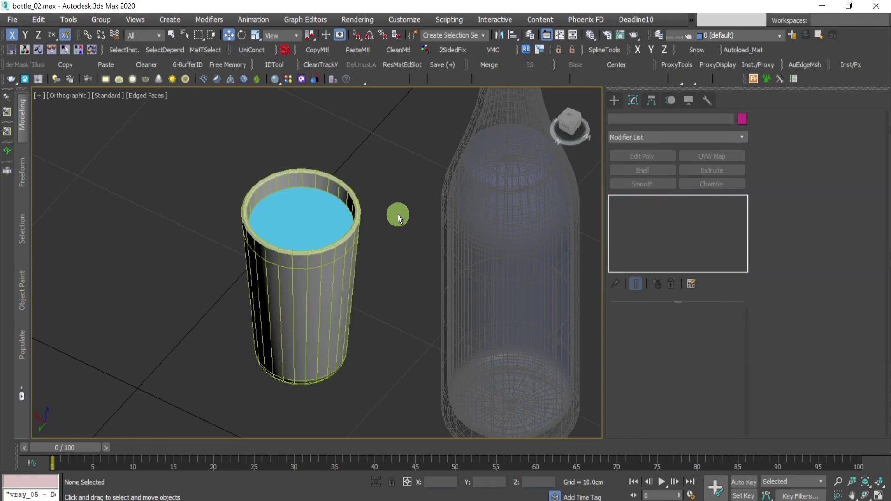
click(299, 381)
scroll(360, 379, down, 2)
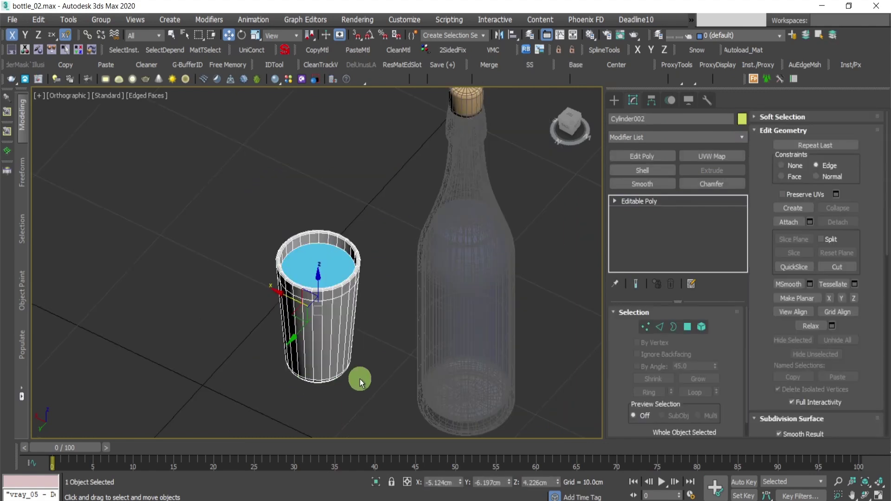
Export the selected glass as an FBX file named glass_02 with the Autodesk Media & Entertainment preset
right_click(360, 379)
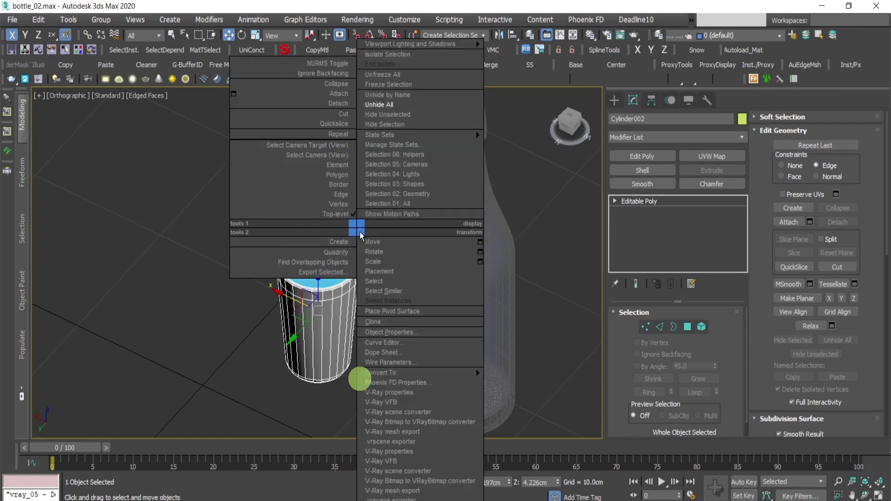
click(326, 267)
click(85, 108)
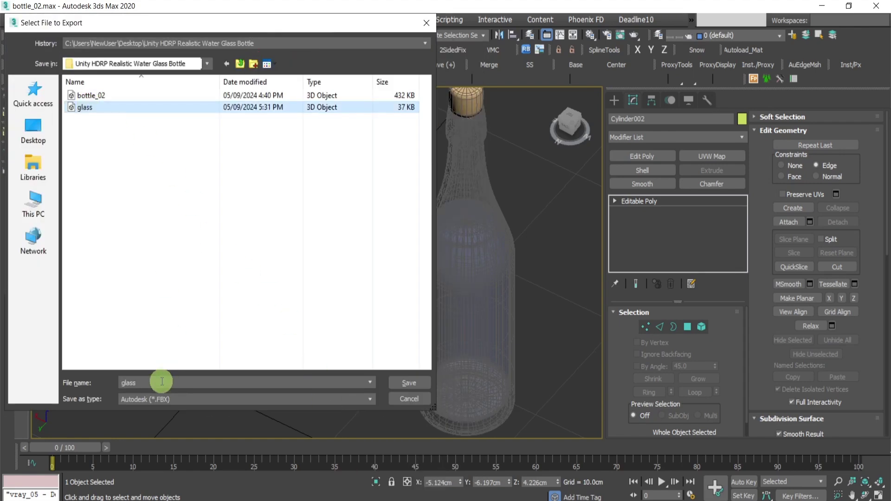
click(173, 383)
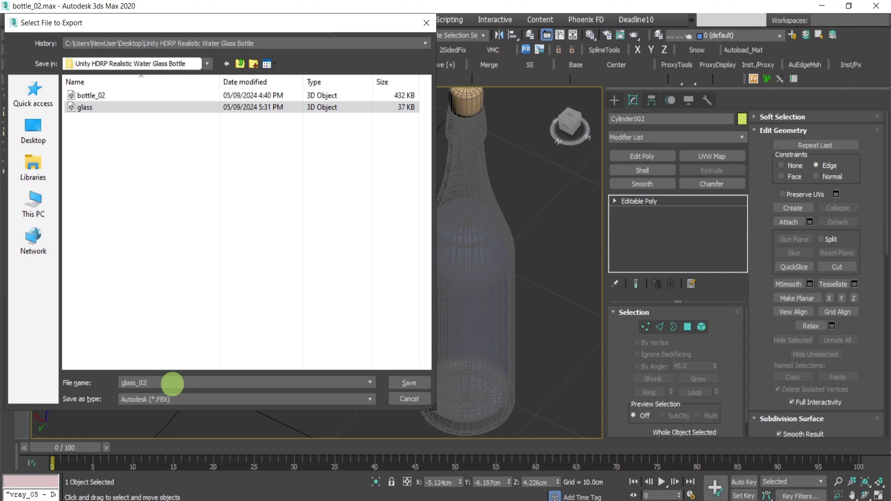
key(Return)
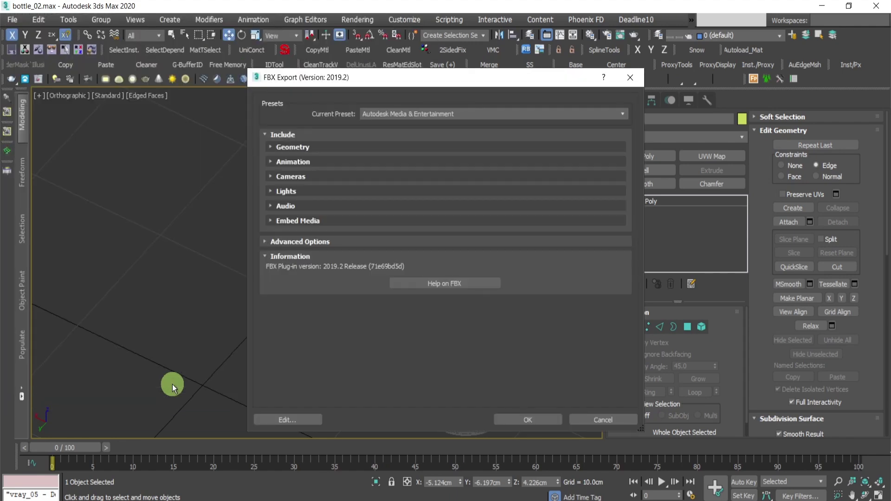
click(545, 416)
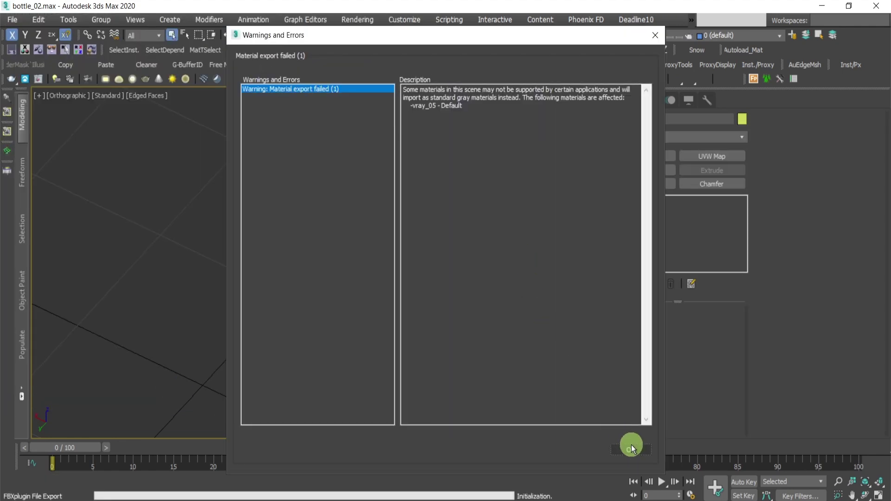
click(632, 449)
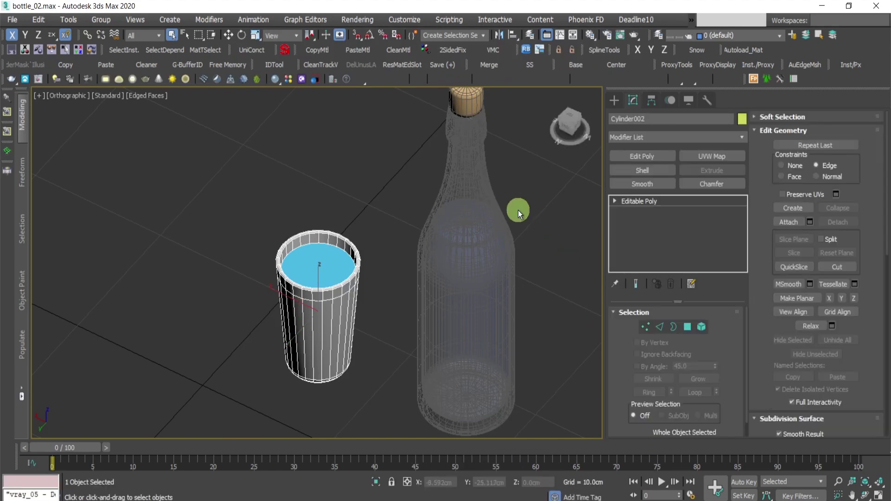
Switch to Unity, import the glass_02 FBX file into the project's glass folder and add the model to the scene
click(229, 500)
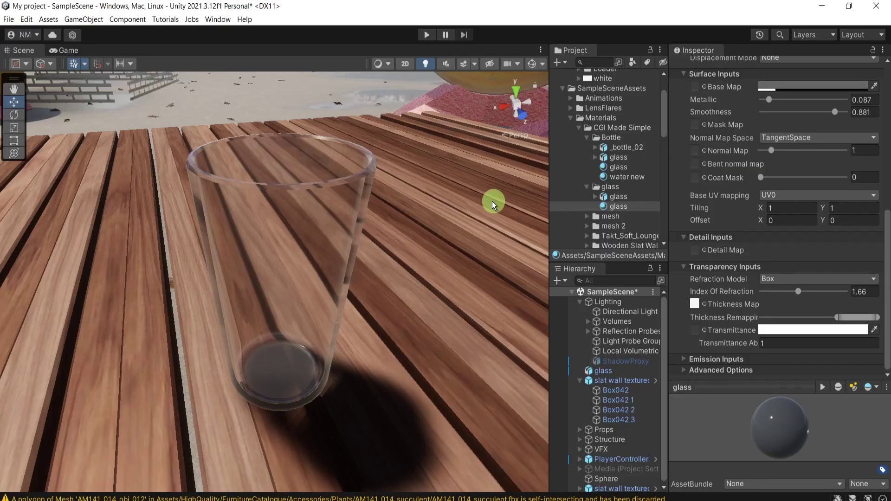
scroll(433, 229, down, 3)
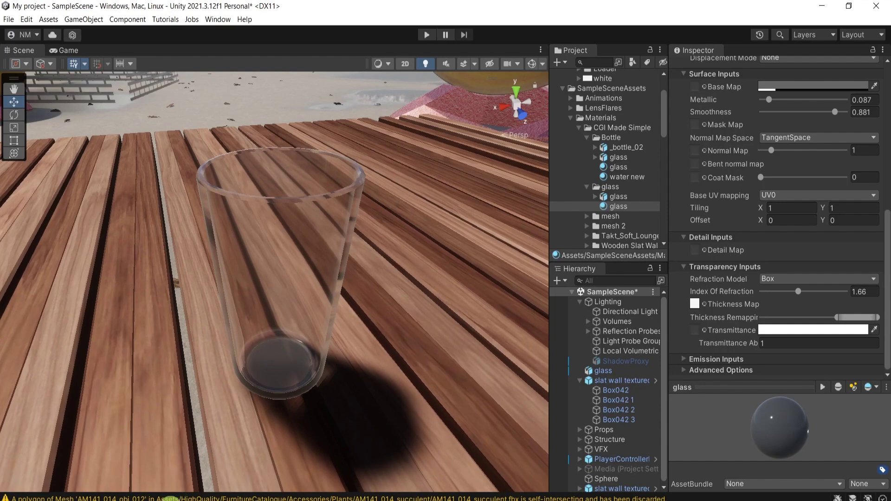
click(166, 500)
click(139, 480)
click(121, 246)
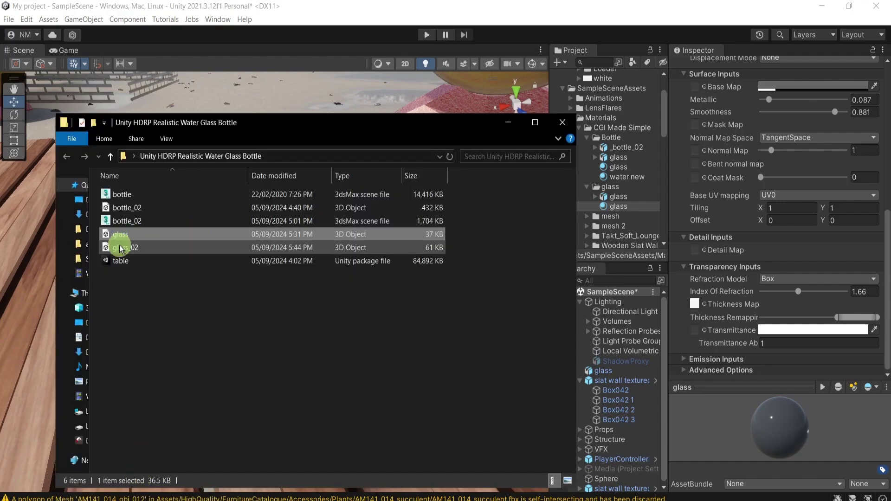
drag(141, 255, 438, 410)
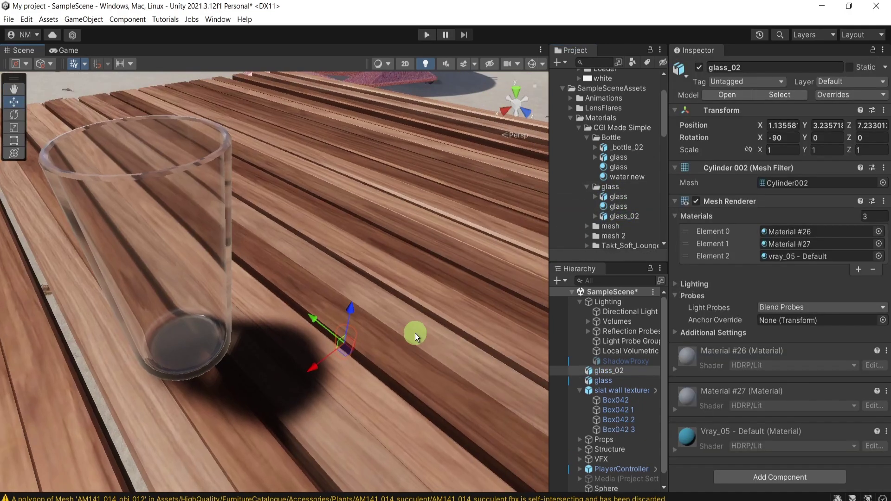
Raise the glass_02 model and position it standing on the wooden table beside the existing glass
drag(347, 322, 408, 50)
scroll(398, 149, down, 4)
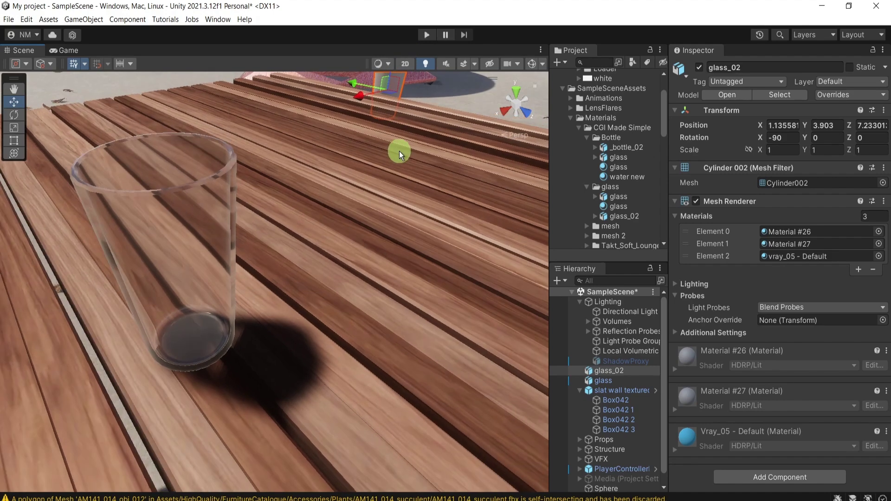
drag(387, 138, 328, 235)
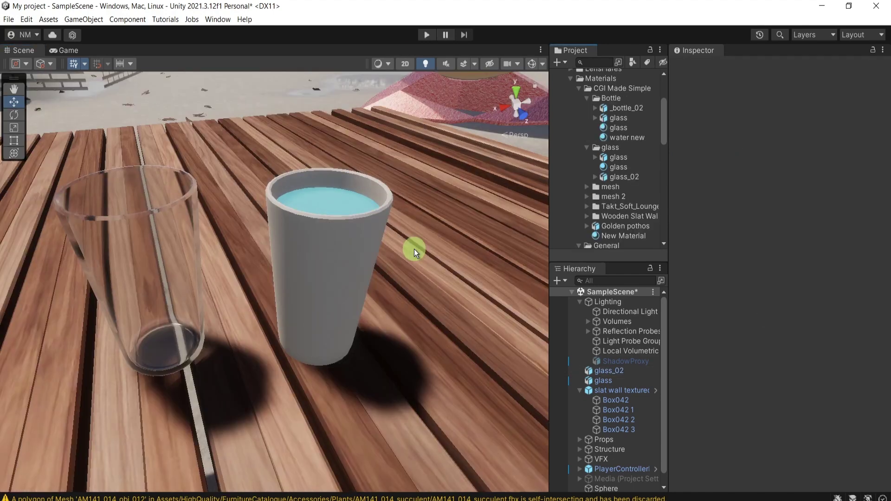
Apply the existing glass material from the glass folder to the body of the glass_02 model
click(621, 167)
drag(622, 168, 349, 267)
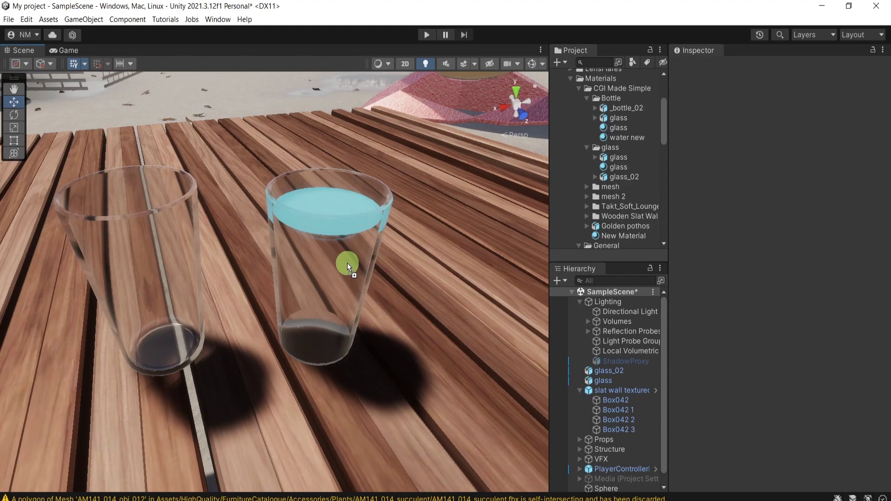
middle_drag(388, 222, 355, 269)
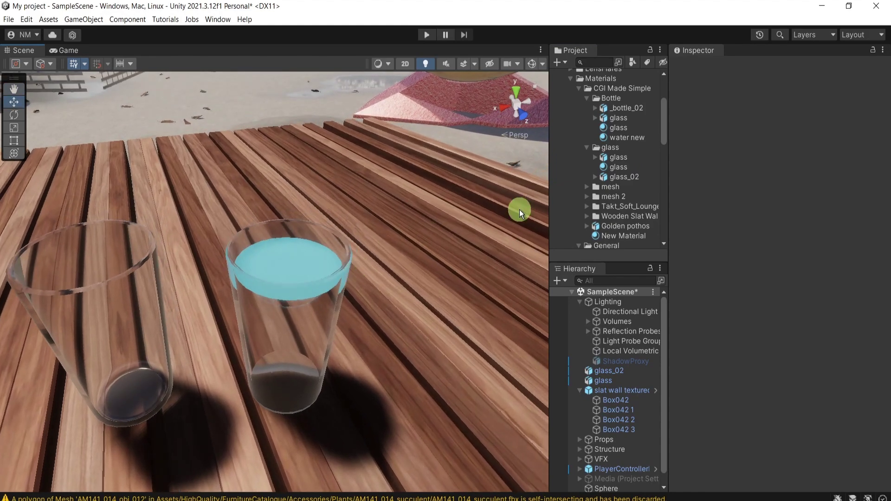
Duplicate the glass material in the glass folder and rename the copy "water"
click(618, 168)
key(ctrl+d)
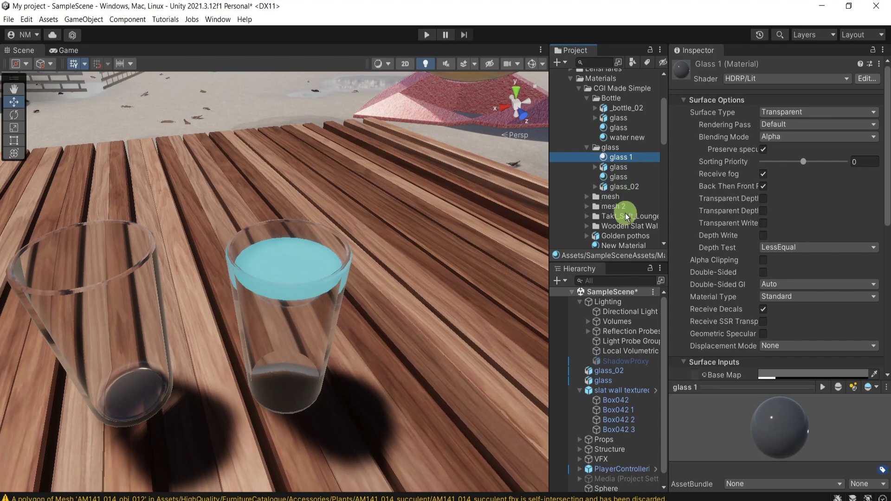
key(F2)
text(water)
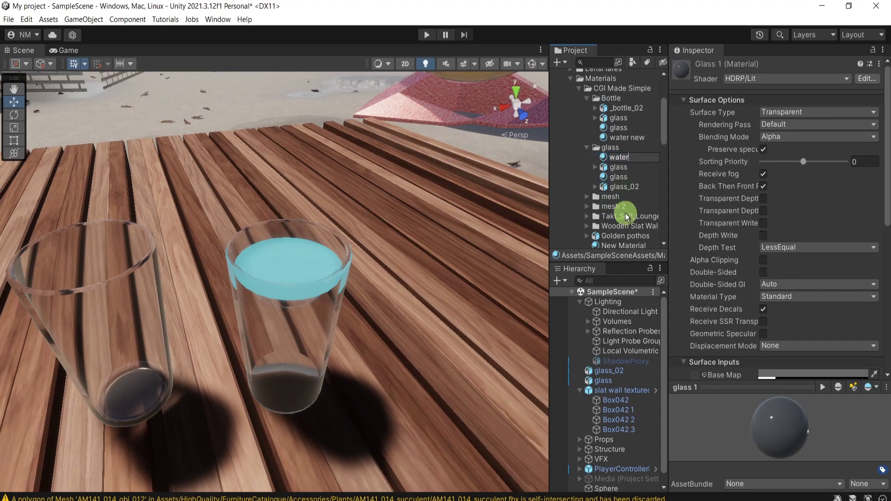
key(Return)
right_drag(353, 232, 348, 252)
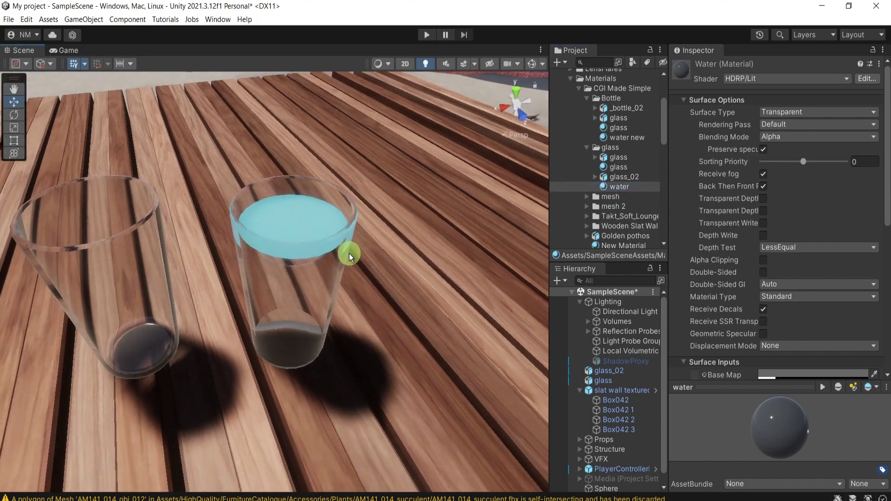
Apply the water material to the water surface of the glass_02 model and inspect the glass from several angles
drag(618, 193, 308, 225)
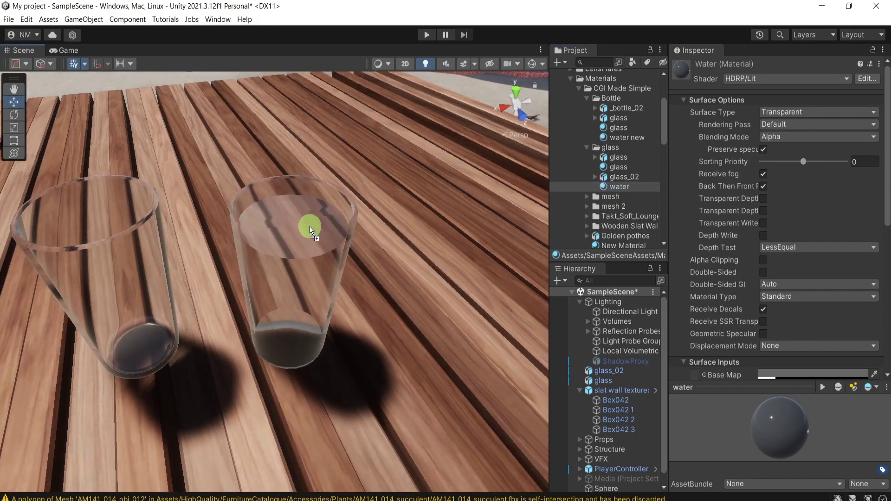
middle_drag(308, 225, 391, 194)
middle_drag(357, 251, 357, 314)
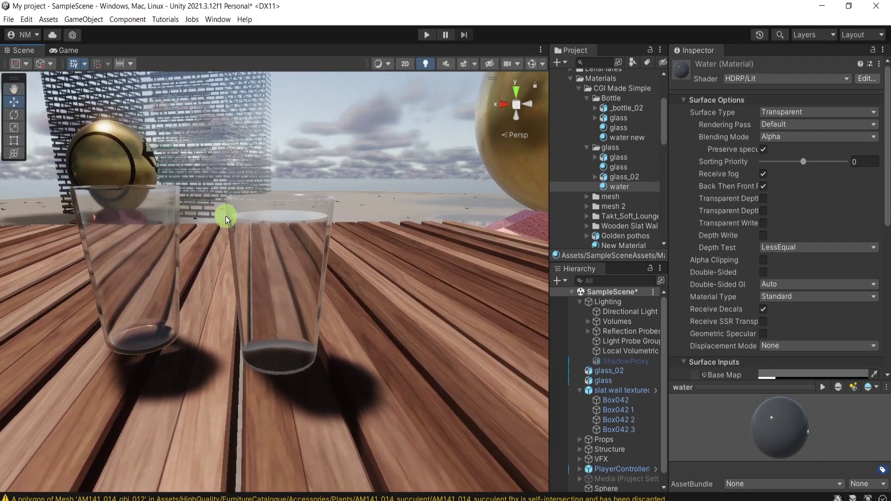
scroll(380, 302, up, 5)
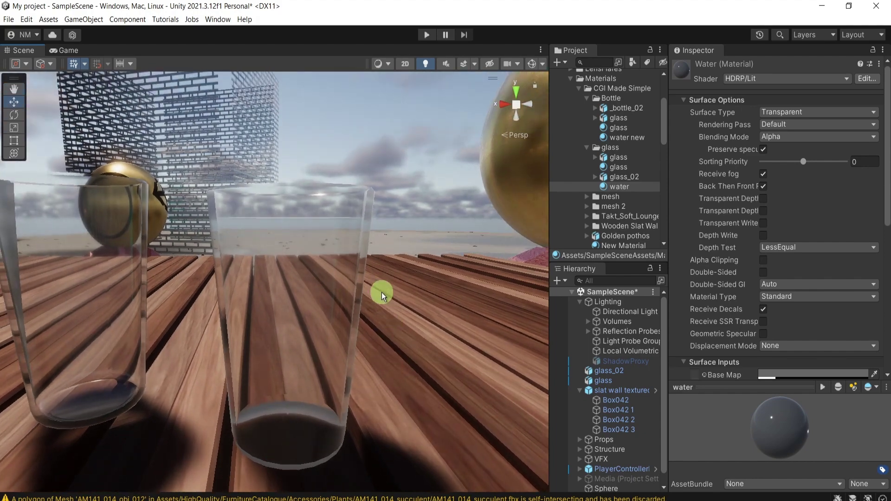
scroll(381, 321, down, 3)
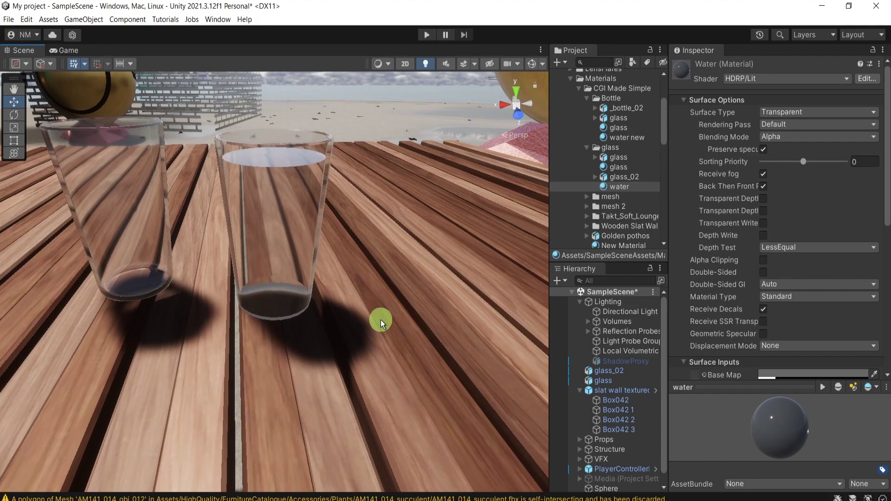
middle_drag(319, 199, 373, 225)
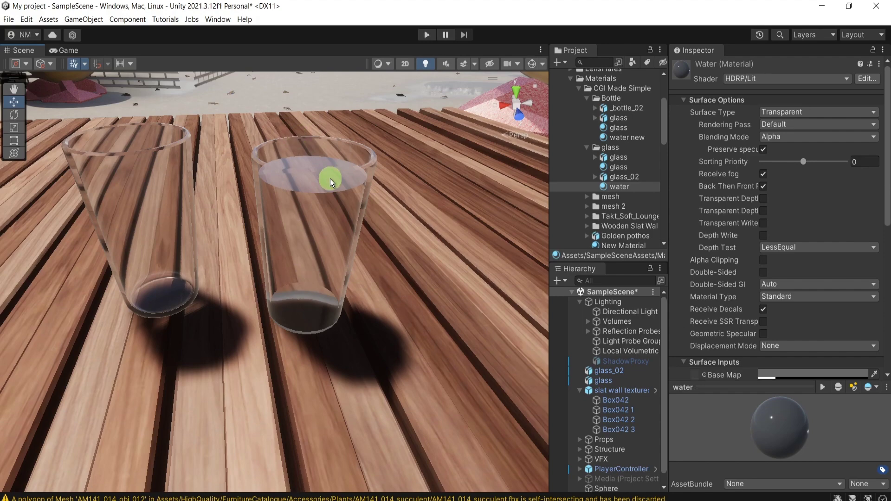
right_drag(330, 182, 709, 15)
Switch to 3ds Max and delete the flat water-surface polygon inside the glass
click(250, 500)
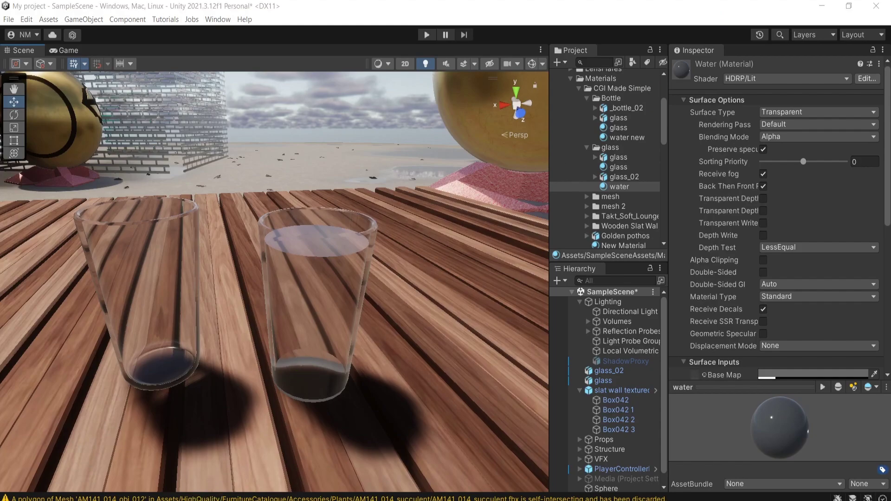
key(4)
click(302, 208)
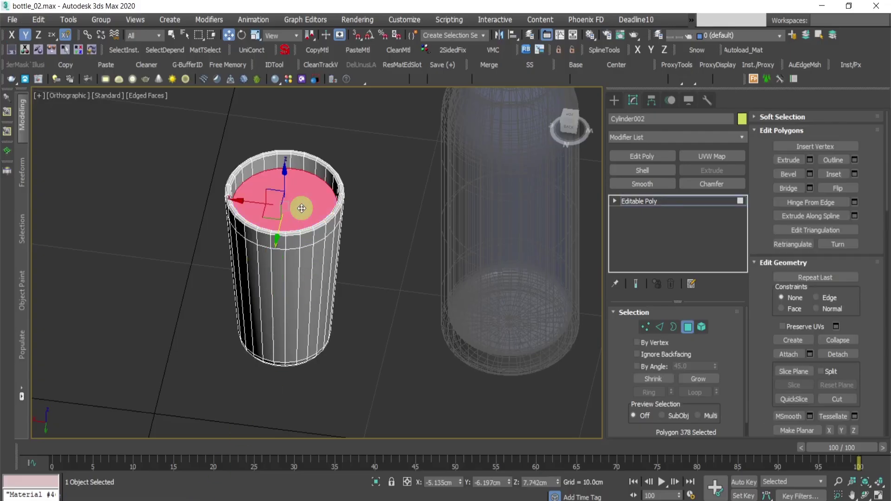
key(Delete)
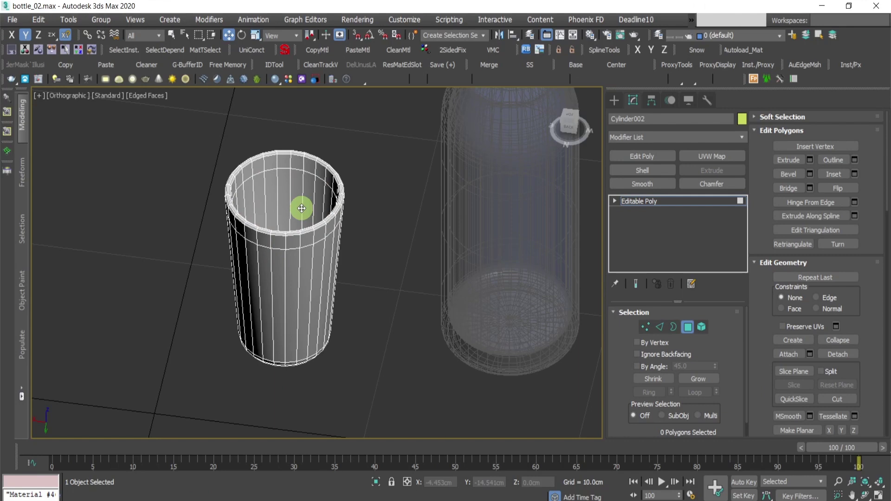
Grow a selection from the glass's inner bottom polygon up the inner wall to the water line, and detach it as a separate object
key(4)
alt+middle_drag(296, 197, 293, 276)
key(4)
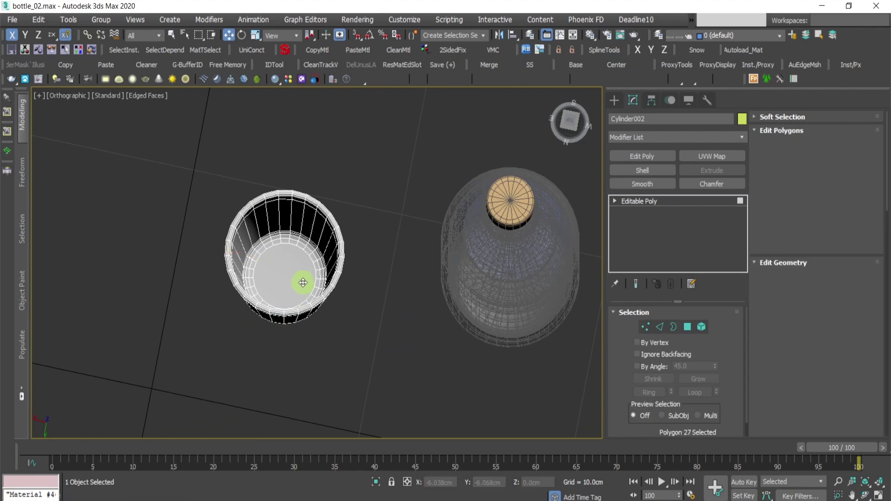
click(298, 276)
scroll(297, 279, up, 4)
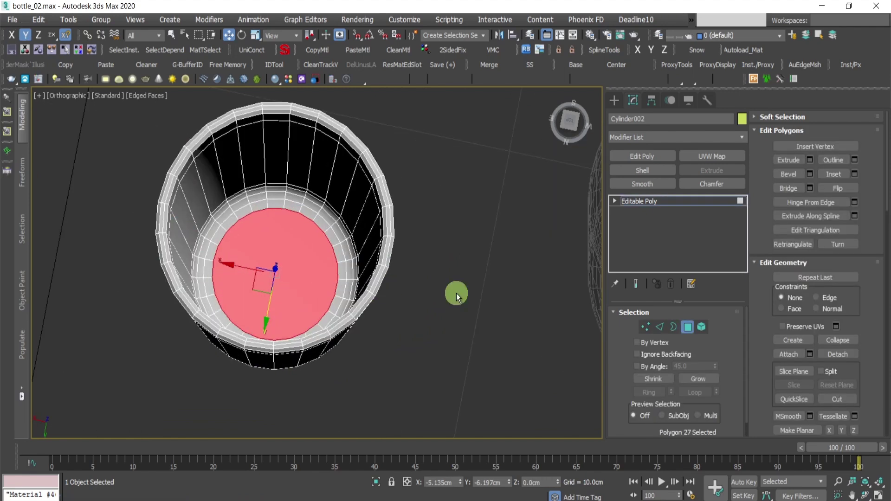
click(707, 379)
click(707, 379)
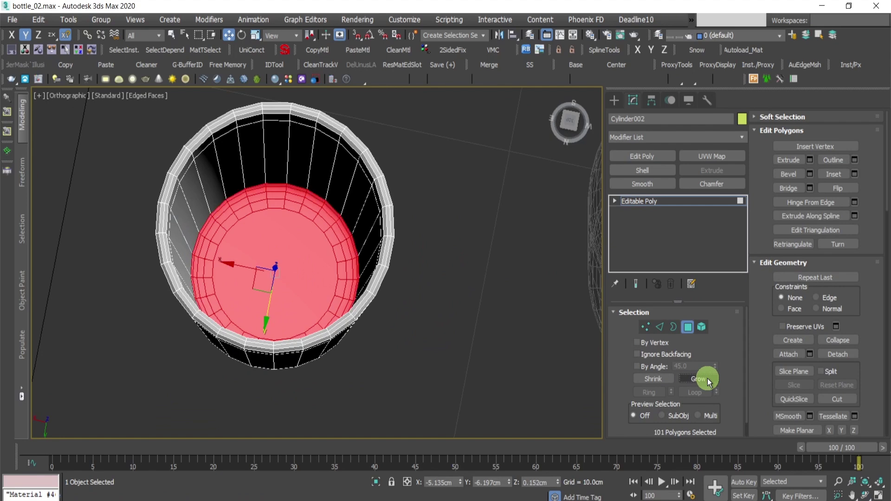
click(707, 379)
alt+middle_drag(338, 294, 447, 203)
right_click(449, 203)
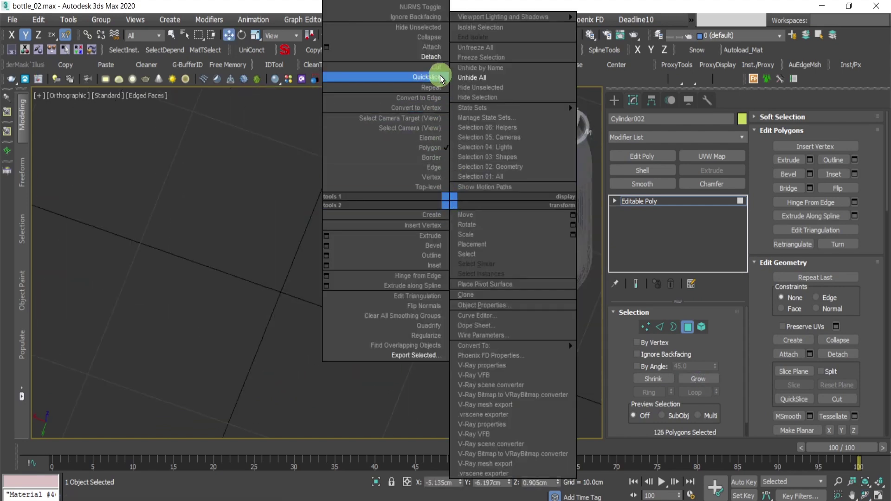
click(434, 56)
click(502, 266)
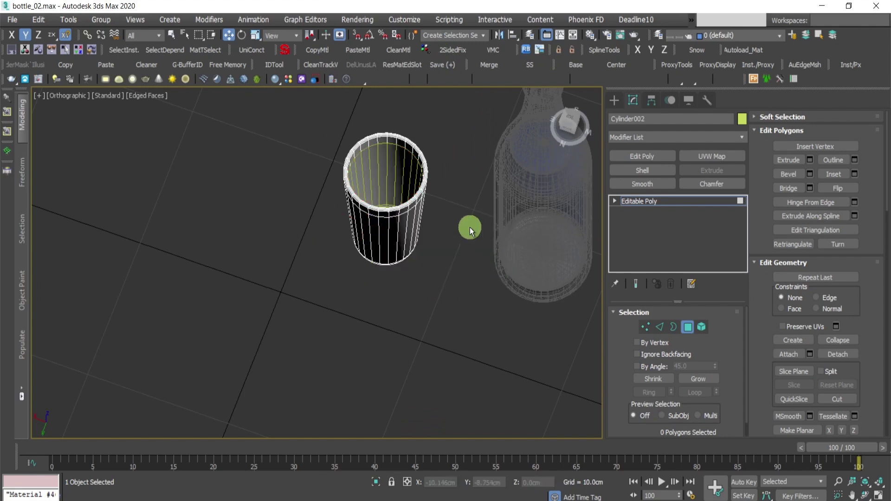
Isolate the detached inner shell and cap its open upper border to close the water volume
alt+middle_drag(470, 227, 399, 252)
key(6)
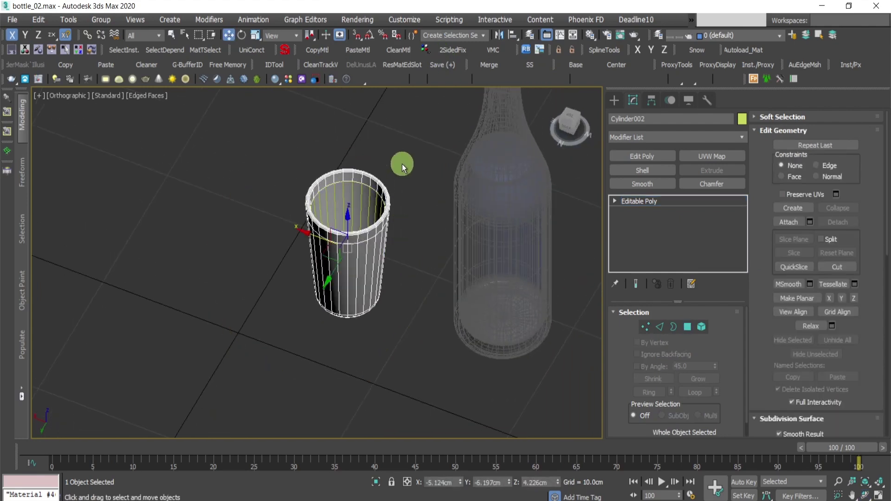
click(364, 203)
key(3)
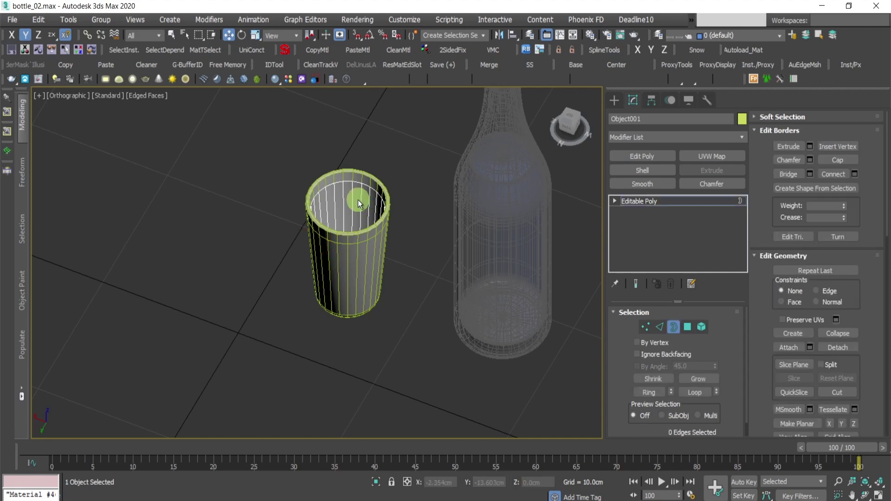
click(360, 204)
scroll(400, 186, up, 2)
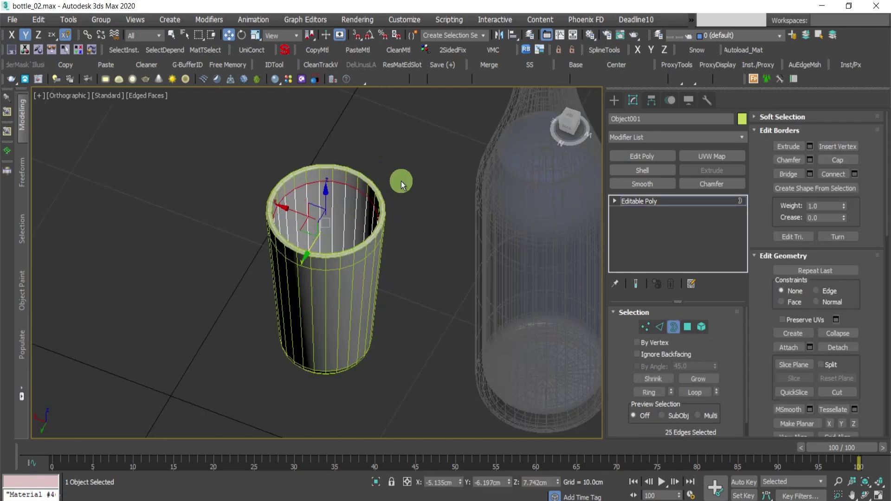
key(alt+q)
scroll(392, 236, down, 4)
middle_drag(457, 265, 433, 248)
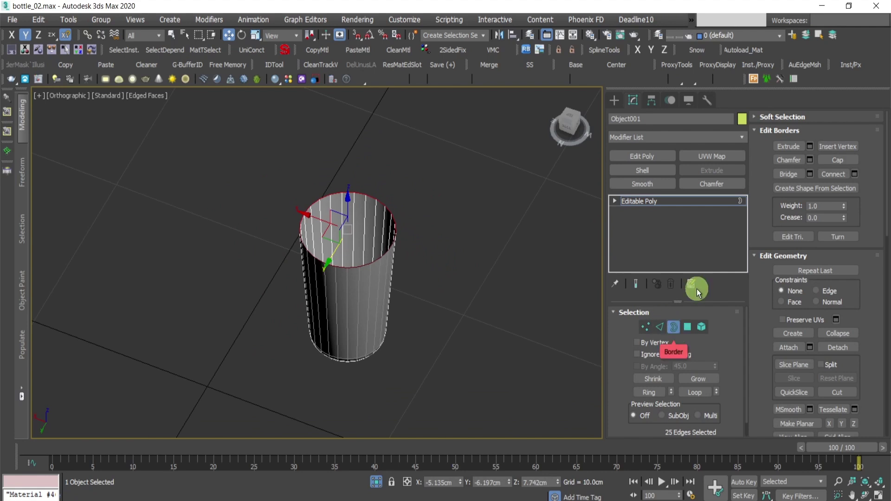
click(833, 161)
key(ctrl+r)
right_click(400, 286)
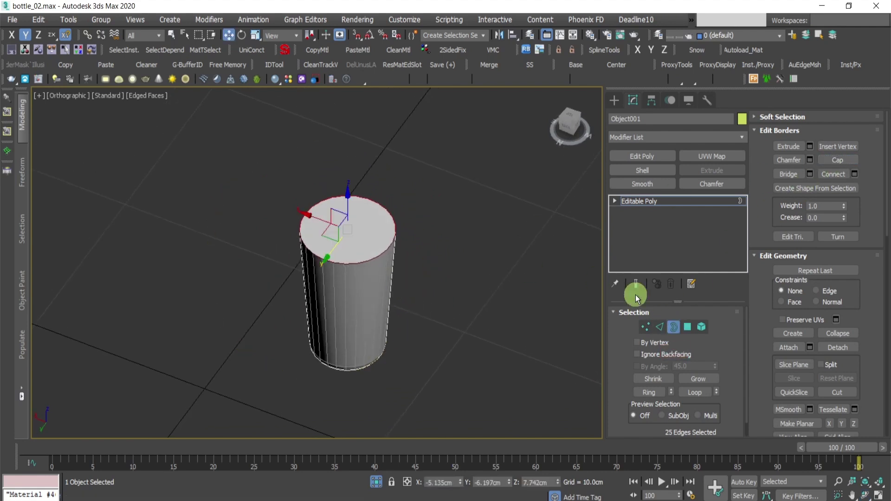
click(673, 326)
Flip the side and bottom polygons of the water volume so their normals face outward
key(4)
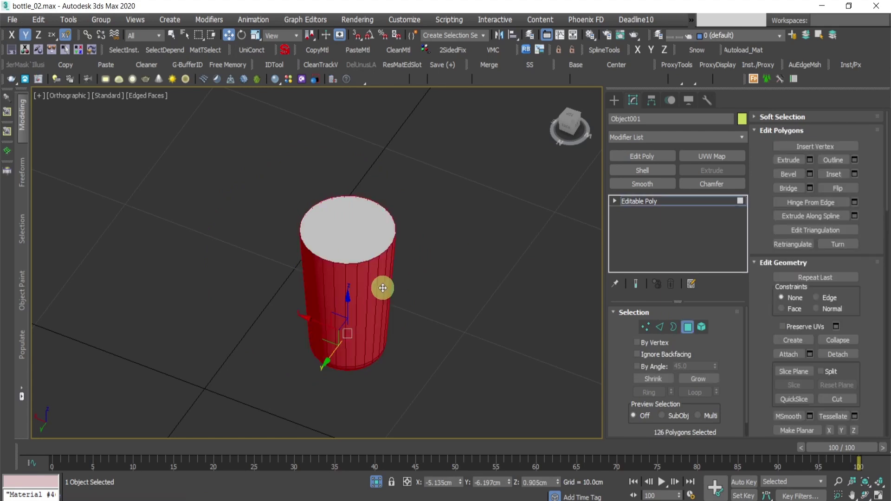
key(ctrl+r)
drag(362, 314, 340, 288)
right_click(339, 277)
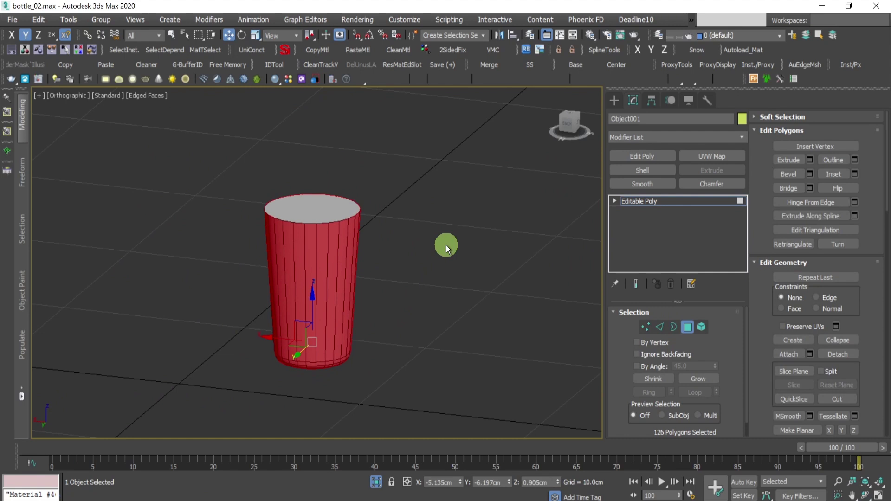
click(847, 188)
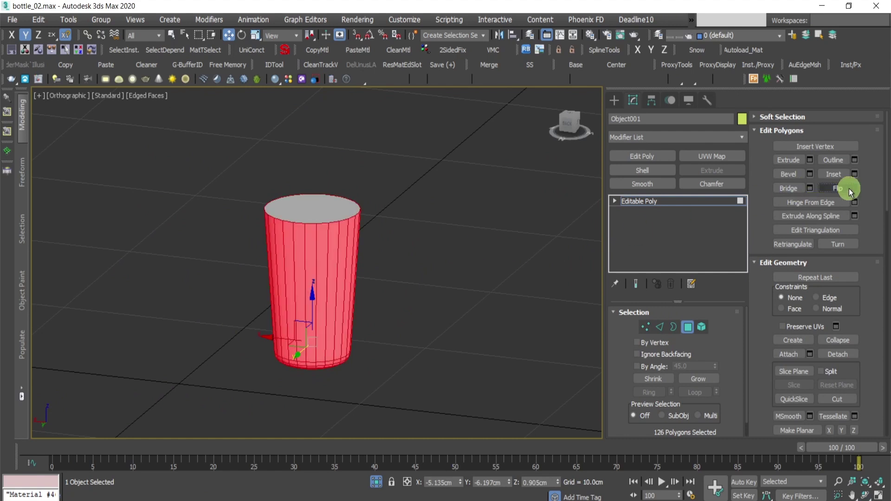
click(849, 188)
click(848, 188)
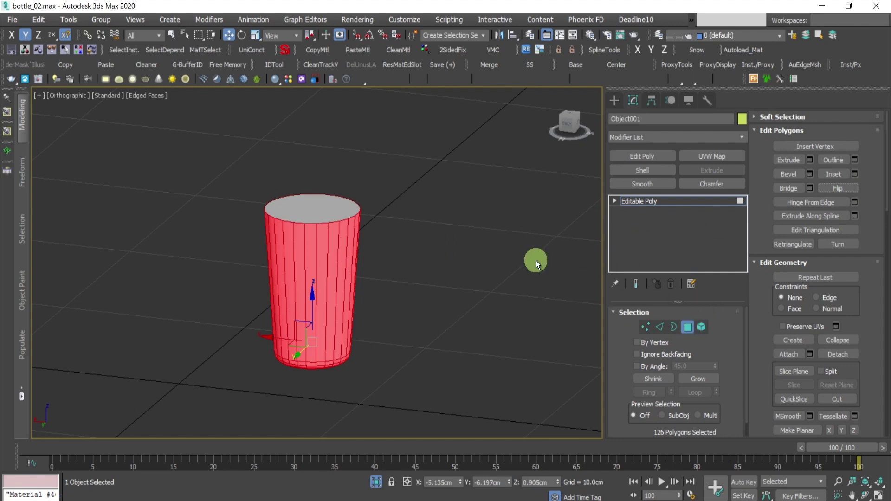
Flip the cap polygon of the water volume so it faces the same way as the sides
key(ctrl+a)
alt+middle_drag(372, 292, 365, 311)
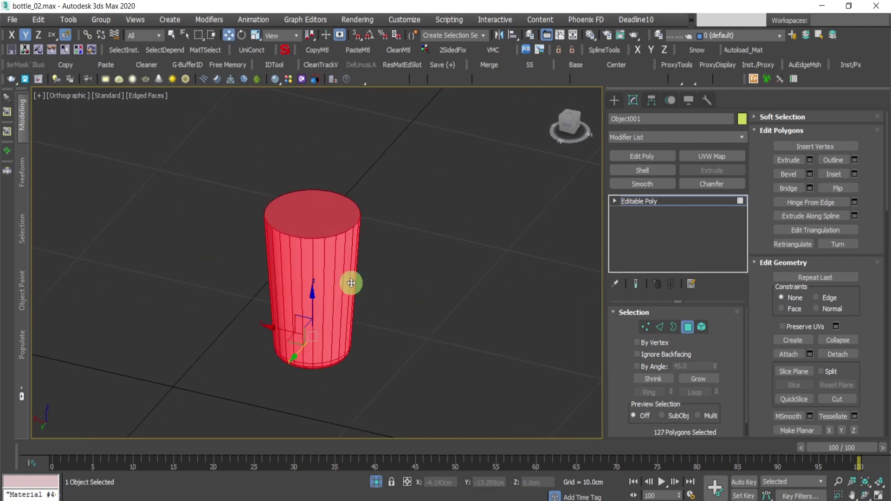
click(318, 218)
click(839, 188)
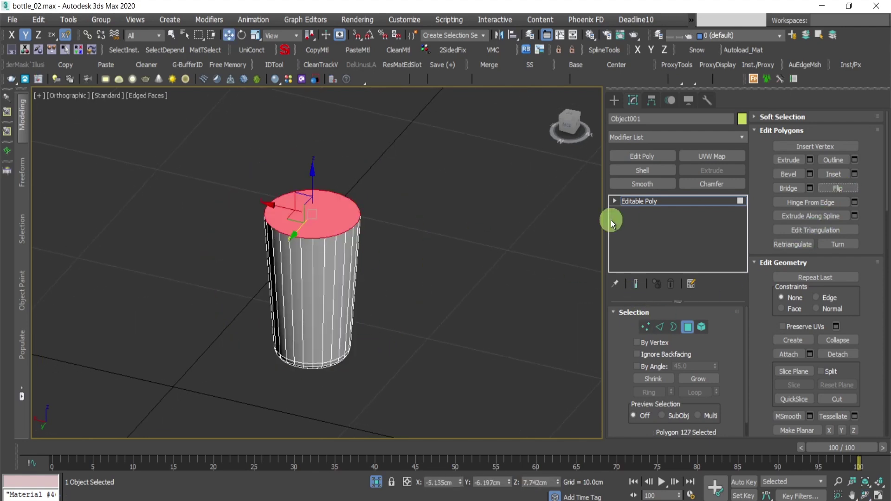
Test the normals of all water polygons by flipping them and flipping them back, and finish the isolated polygon editing
key(ctrl+a)
mouse_move(364, 304)
alt+middle_down()
mouse_move(297, 199)
mouse_move(358, 300)
alt+middle_up()
key(w)
scroll(291, 279, up, 2)
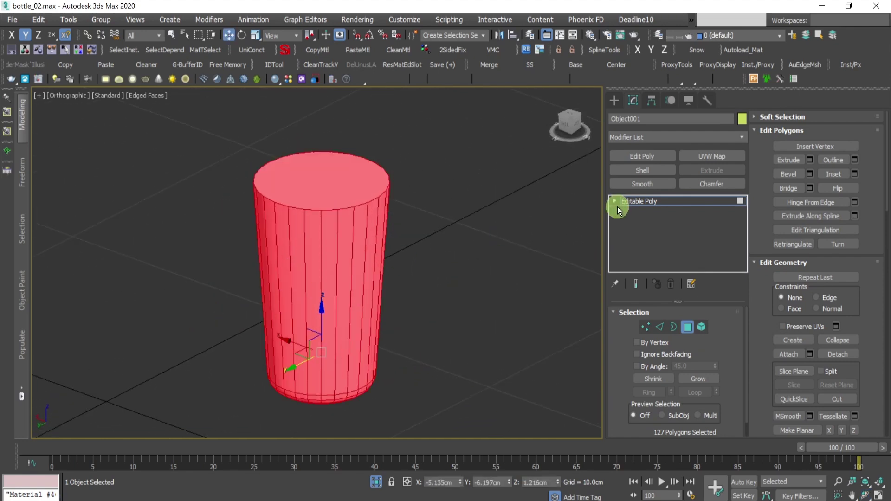
click(838, 188)
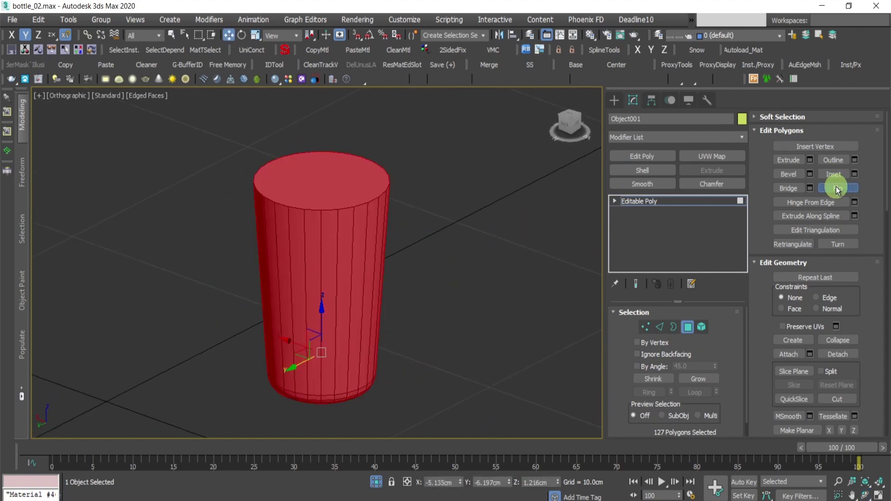
click(837, 188)
click(691, 332)
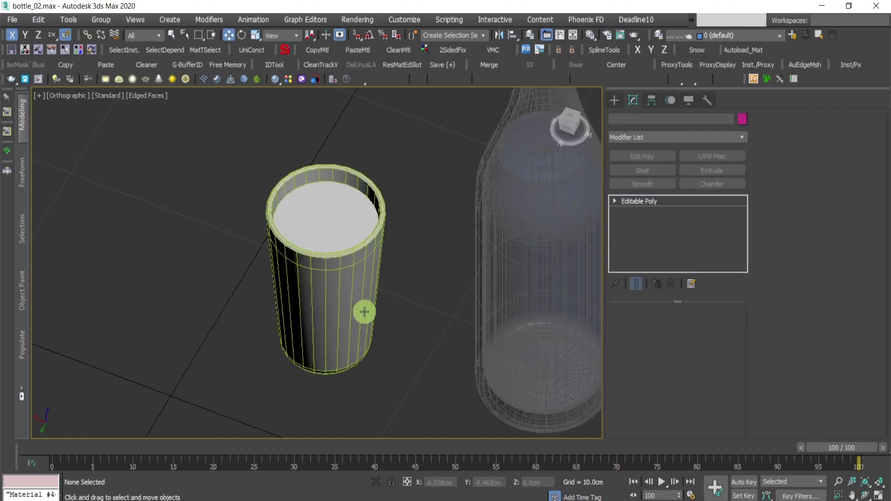
Check that the glass and water are separate objects by lifting the water out and undoing the move
click(364, 310)
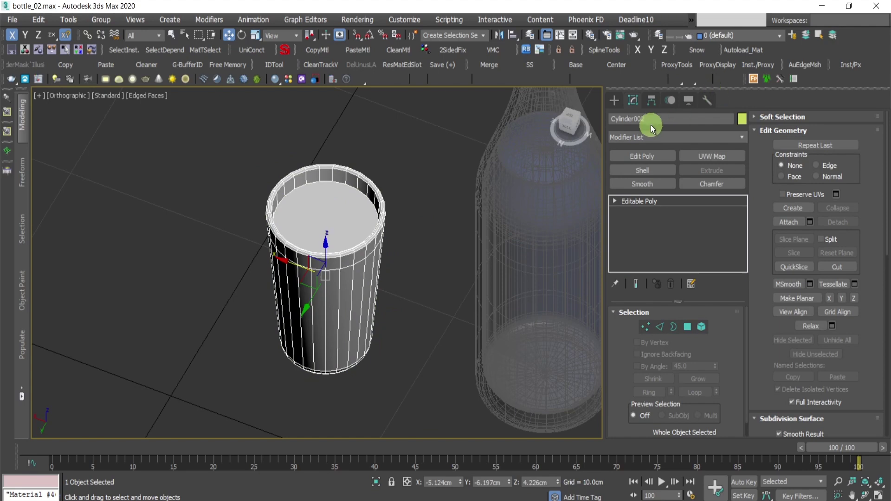
click(328, 206)
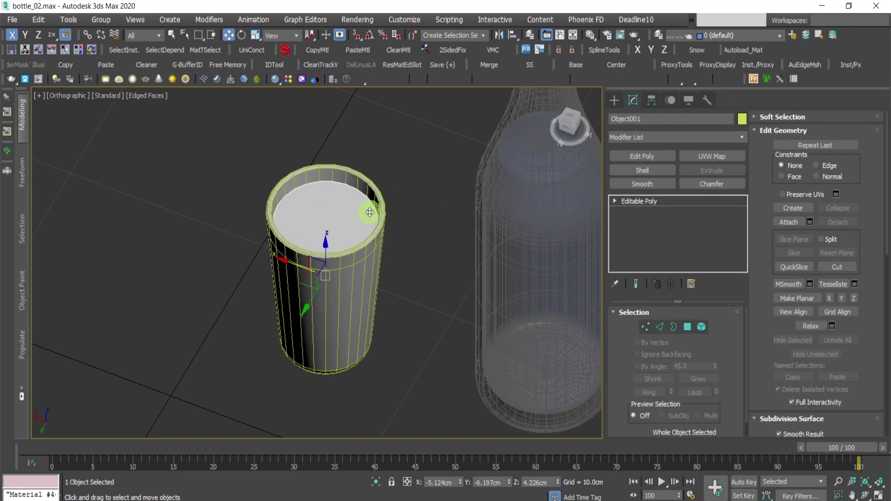
key(m)
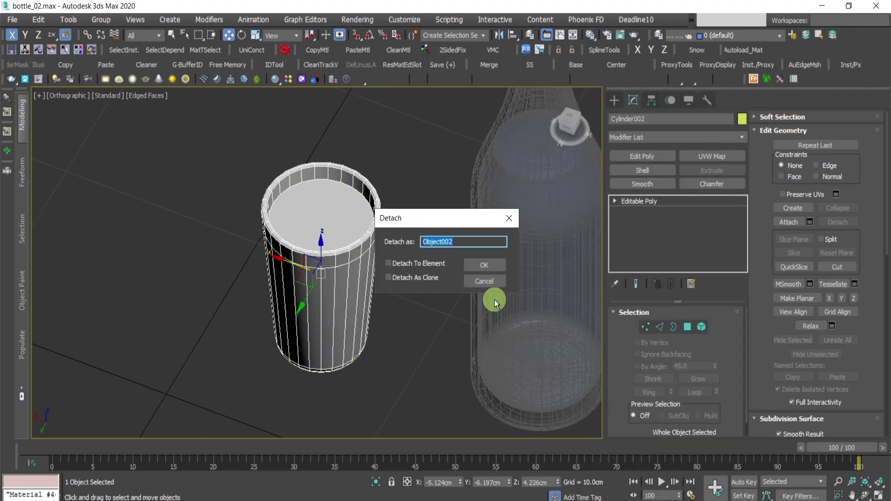
click(493, 281)
click(436, 200)
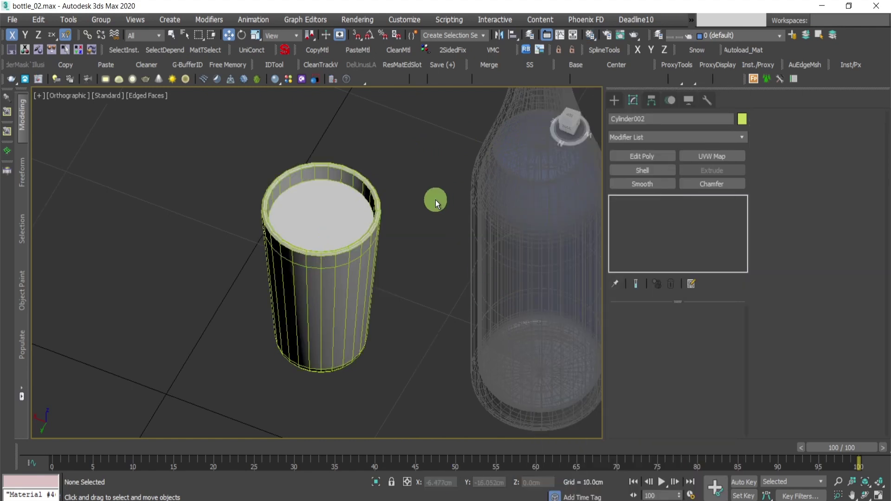
click(338, 207)
drag(322, 239, 320, 125)
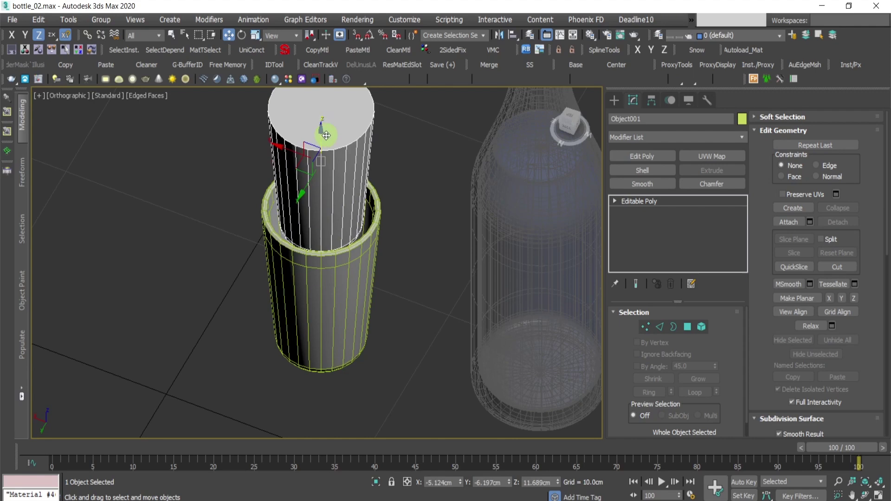
key(ctrl+z)
Assign the blue sub-material with ID 1 from Material #46 to the water object
key(m)
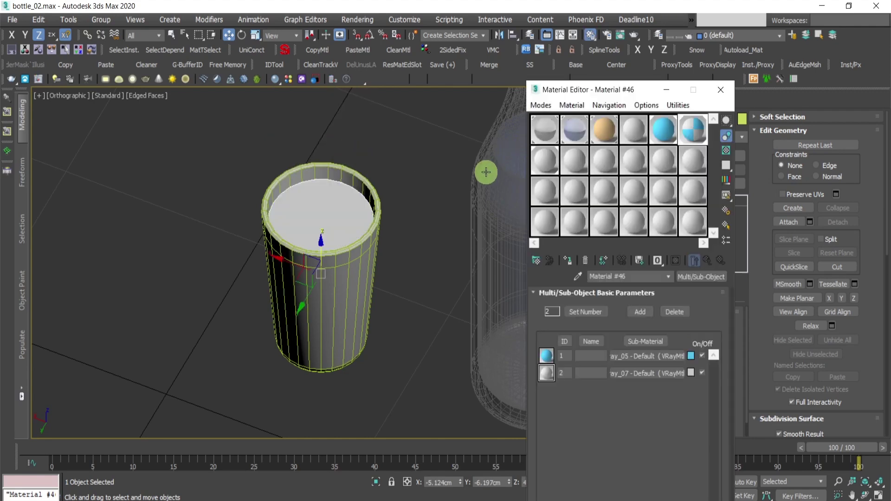
drag(634, 330, 599, 341)
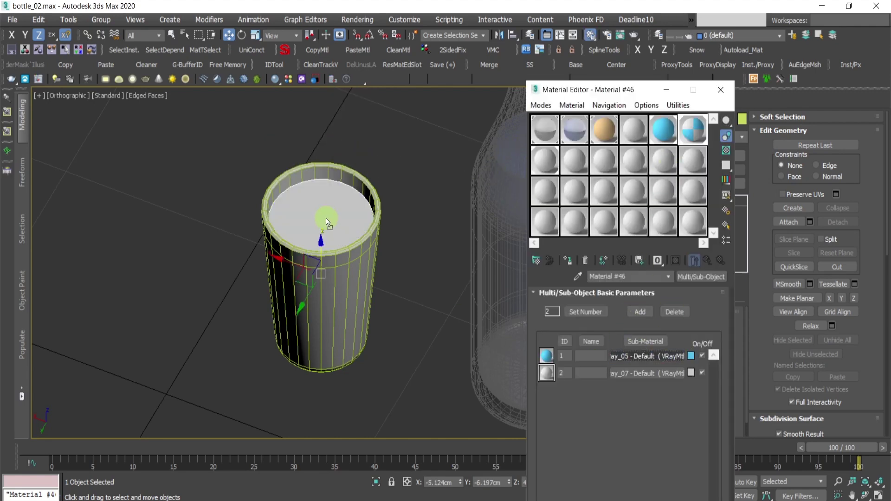
drag(327, 222, 327, 222)
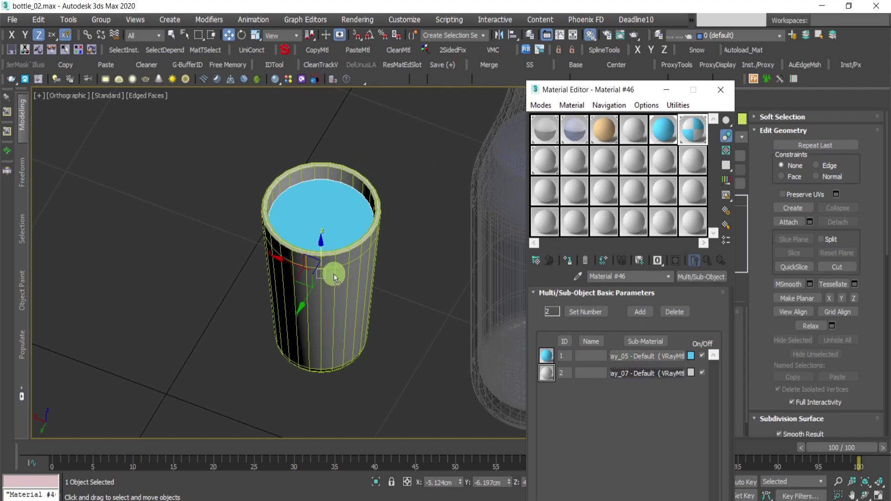
Combine the glass and the water into one object, and test it with a move that is undone
key(m)
drag(418, 111, 302, 324)
key(m)
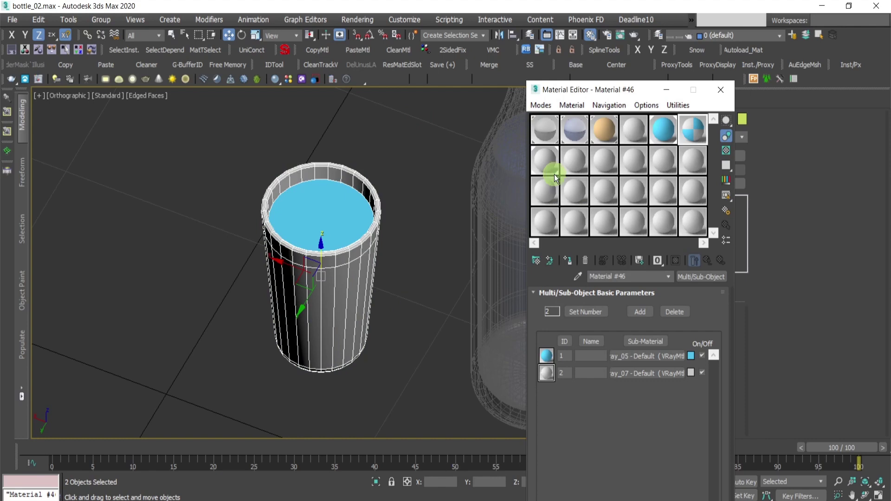
key(m)
key(alt+a)
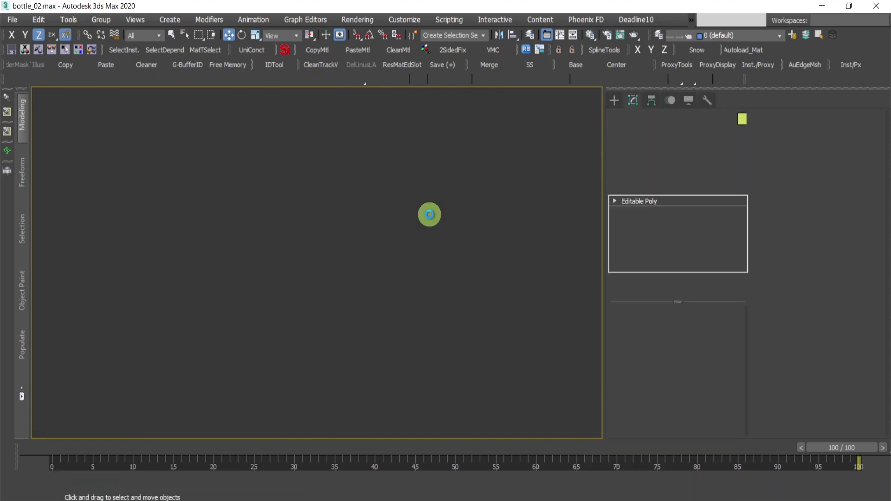
click(407, 185)
drag(333, 246, 330, 255)
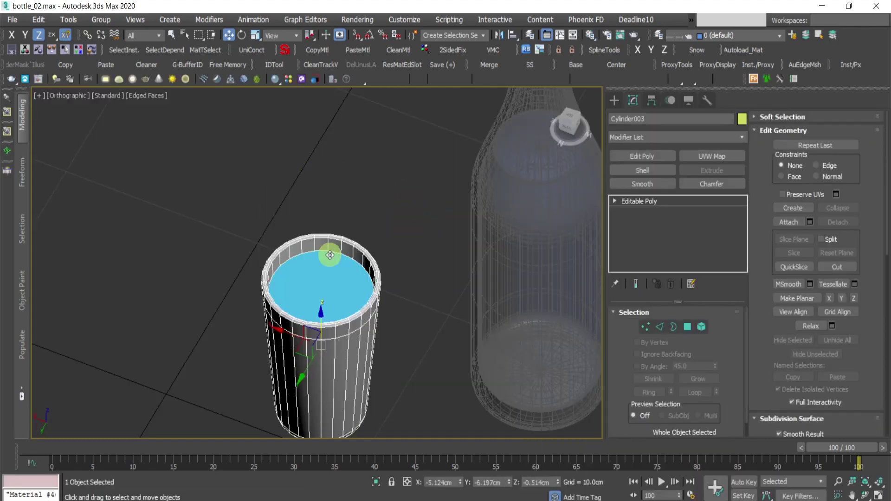
key(ctrl+z)
Sample the combined object's material into an empty material slot to check its two sub-materials
key(m)
click(577, 156)
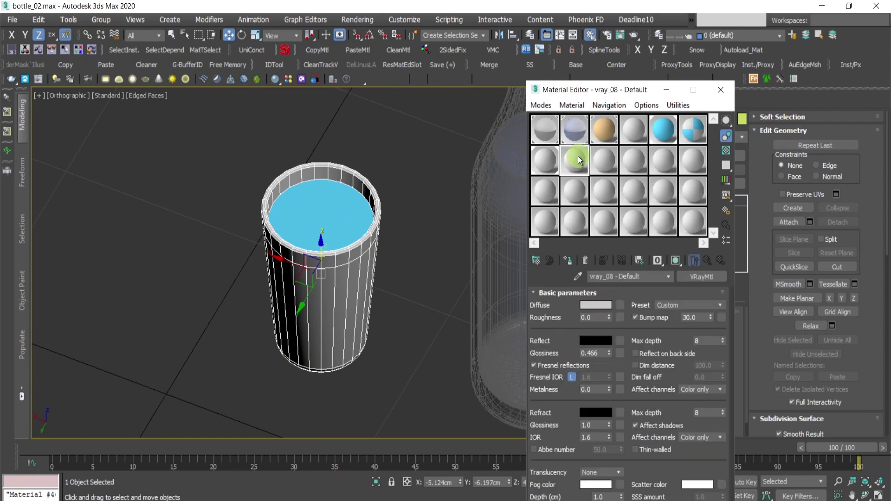
drag(577, 157, 476, 161)
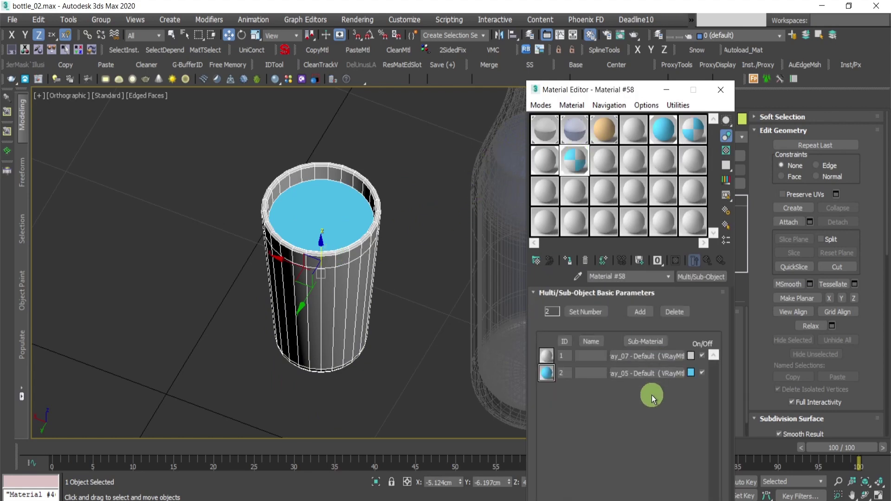
key(m)
Export the combined glass and water object as an FBX file named glass_03 with the current export preset
right_click(378, 267)
click(384, 246)
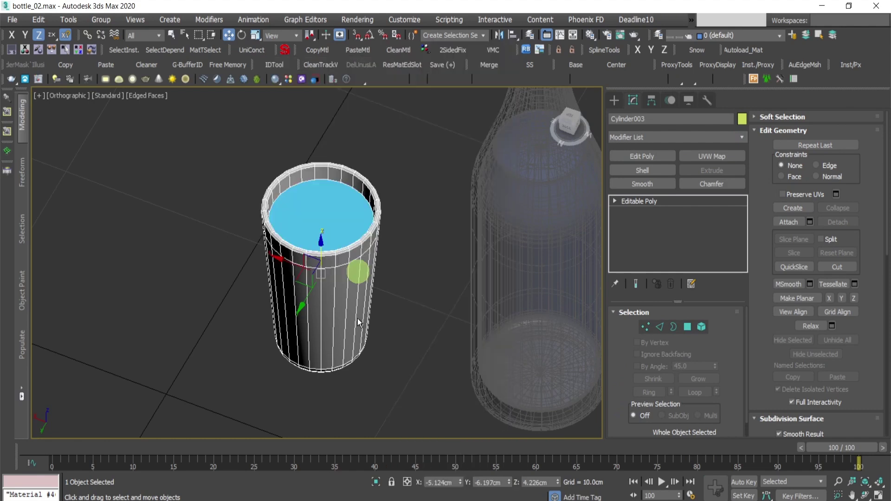
click(105, 118)
double_click(164, 388)
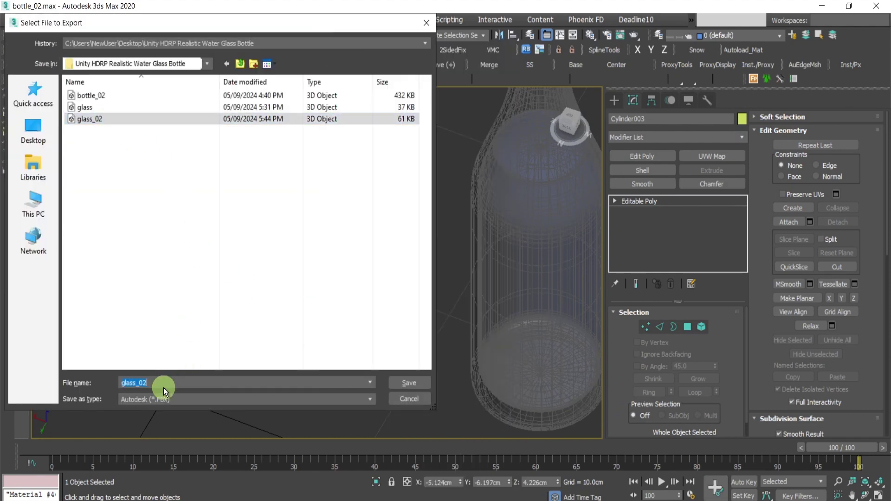
text(glass_0)
click(163, 393)
key(Return)
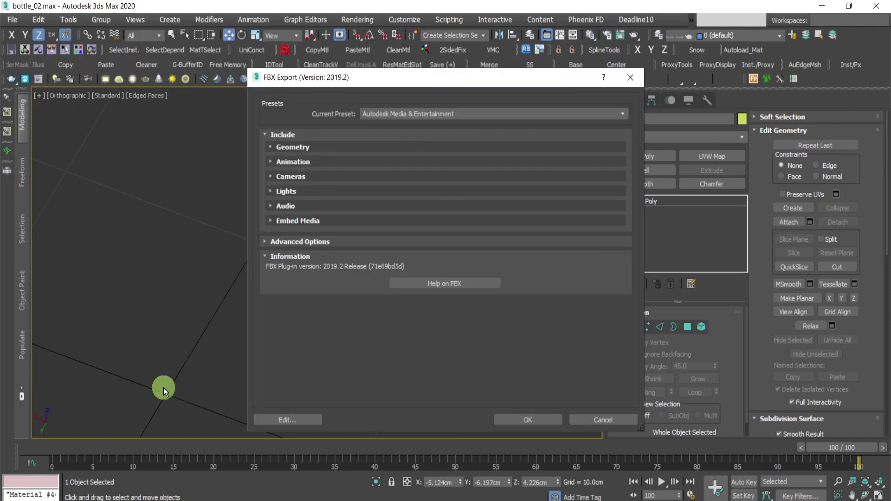
click(536, 421)
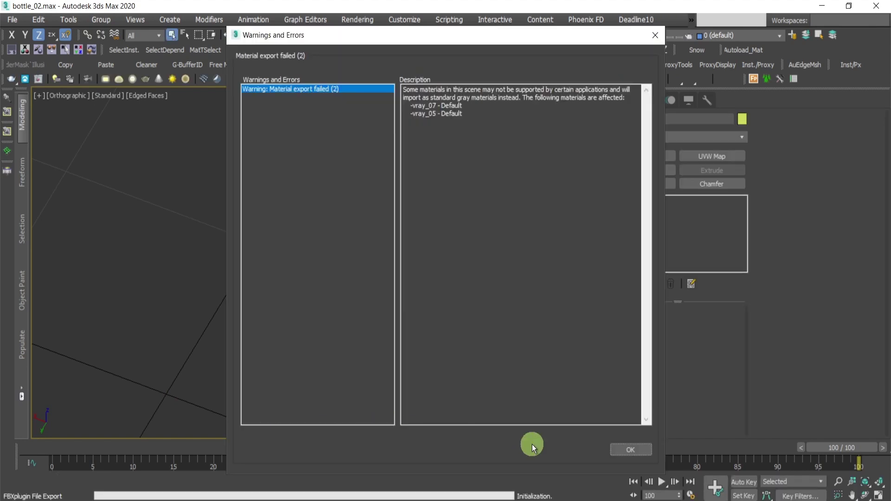
click(631, 450)
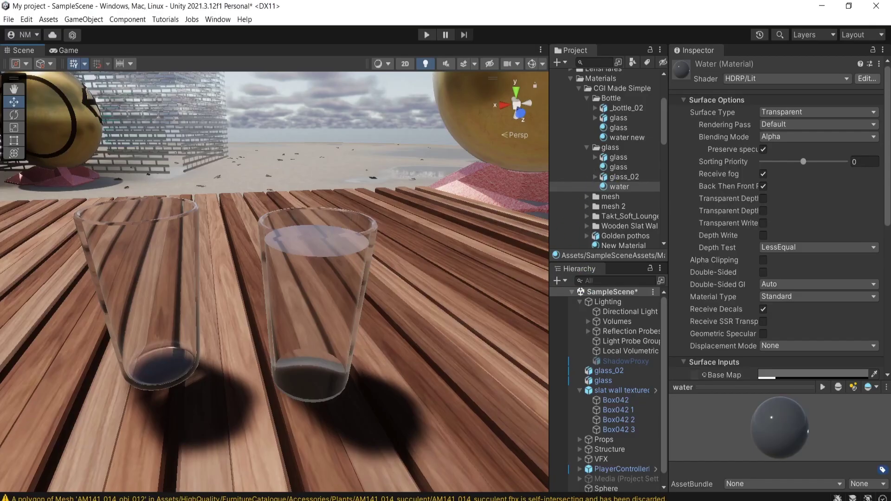
Switch to Unity and import the glass_03 model into the project's glass folder
click(159, 500)
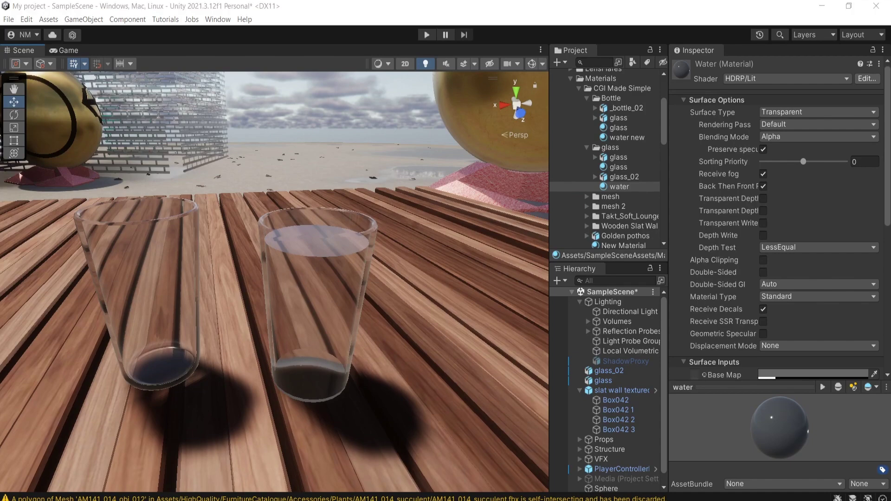
click(119, 482)
drag(151, 264, 621, 149)
drag(611, 128, 610, 128)
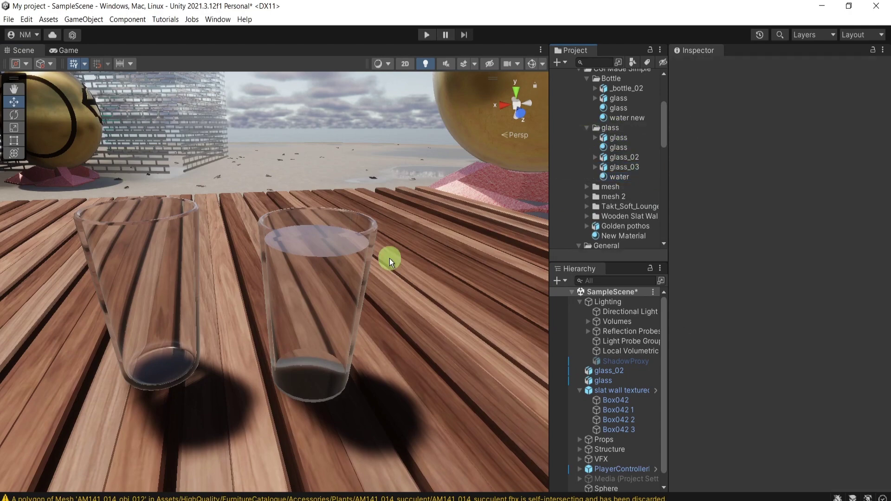
Place the glass_03 model on the wooden table beside the two existing glasses
right_drag(369, 279, 417, 295)
scroll(421, 276, down, 2)
scroll(422, 276, down, 3)
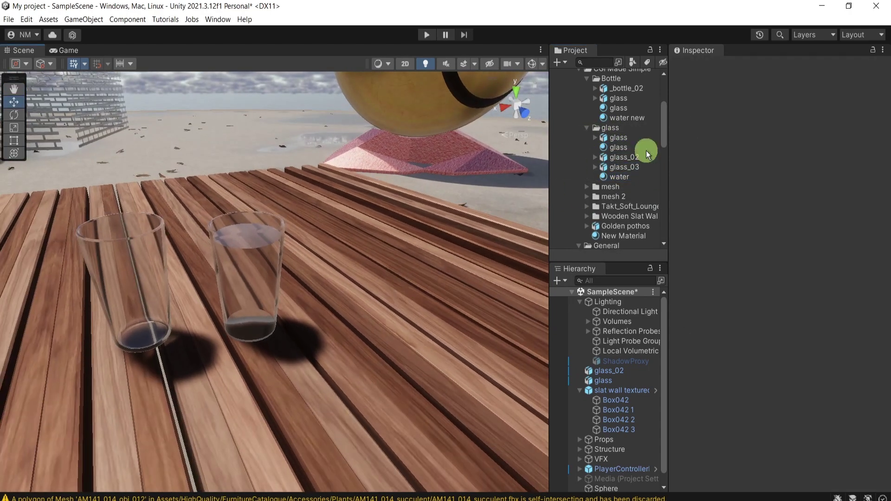
drag(618, 170, 357, 298)
scroll(441, 238, up, 3)
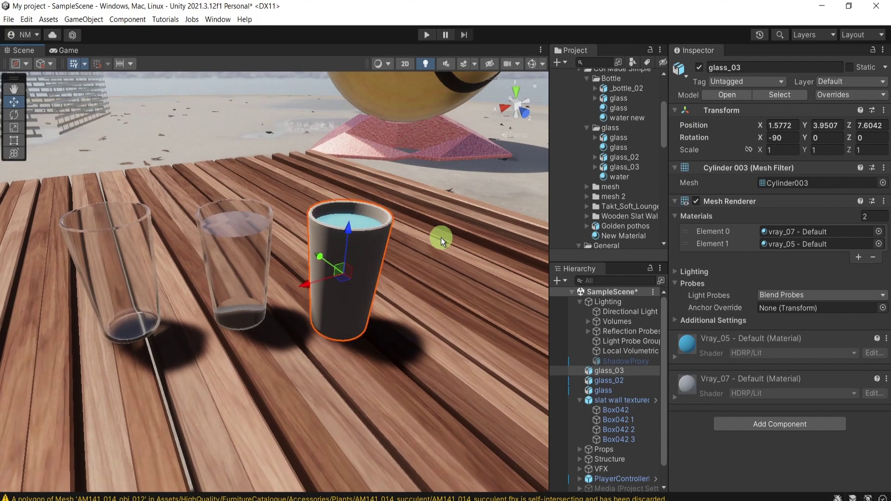
scroll(443, 238, up, 3)
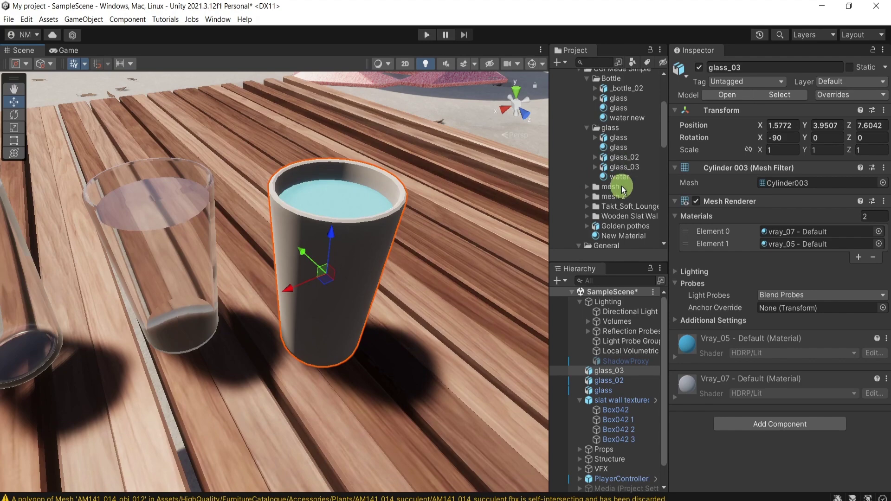
alt+drag(445, 199, 441, 237)
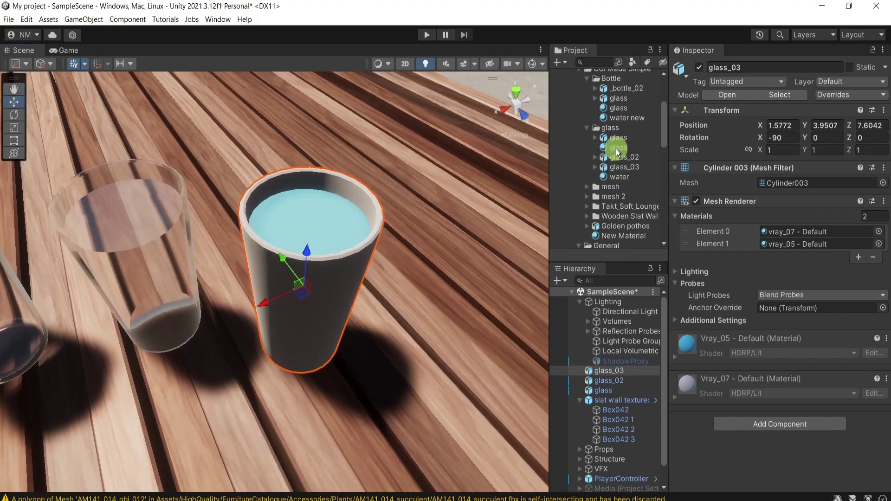
Assign the glass material to the glass part of glass_03 and the water material to its water part
drag(617, 151, 338, 306)
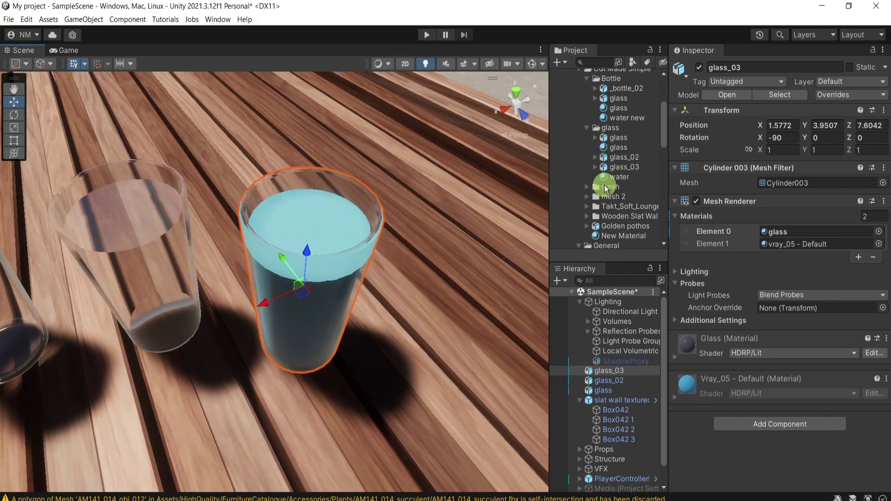
drag(611, 181, 364, 293)
right_drag(364, 292, 324, 224)
middle_drag(324, 225, 382, 208)
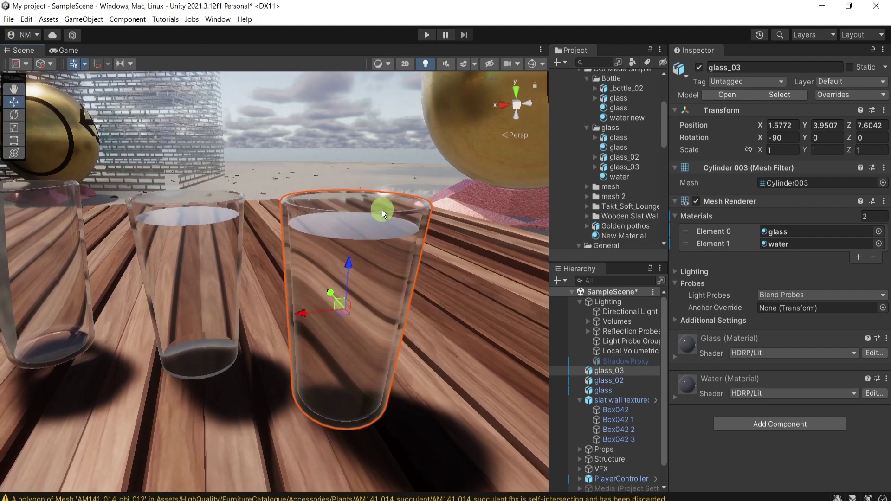
scroll(375, 247, down, 3)
right_drag(379, 276, 398, 314)
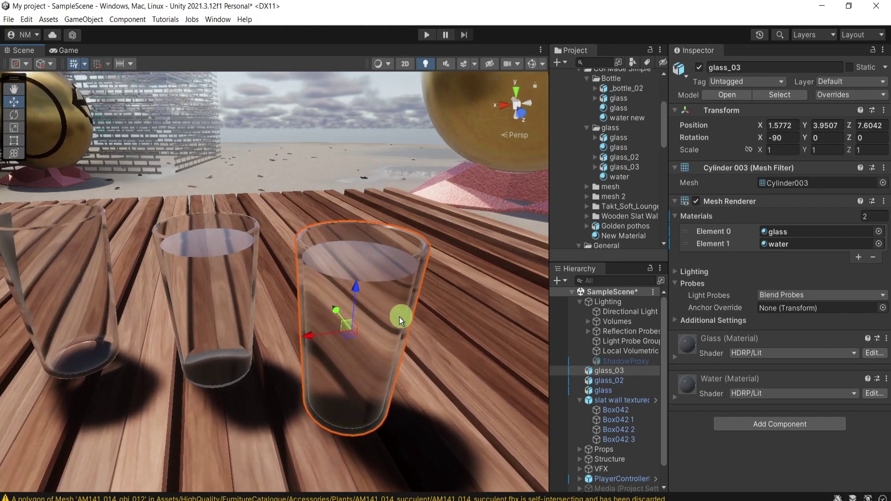
Select the water material and widen the Inspector to show its transparency inputs clearly
click(618, 177)
right_drag(392, 199, 401, 230)
middle_drag(401, 229, 452, 220)
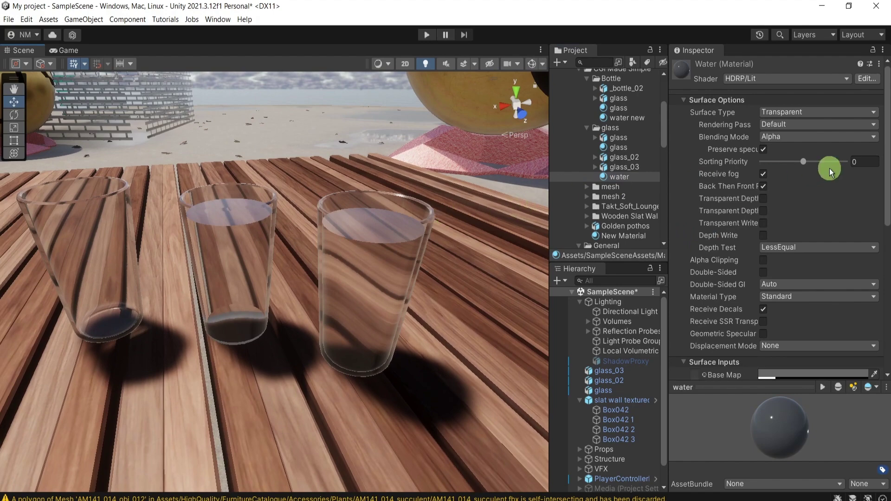
scroll(830, 172, down, 5)
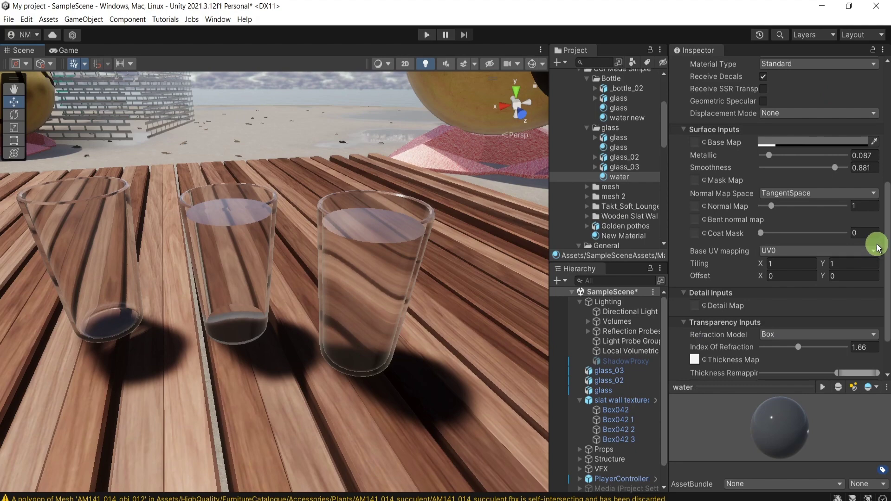
scroll(831, 199, down, 2)
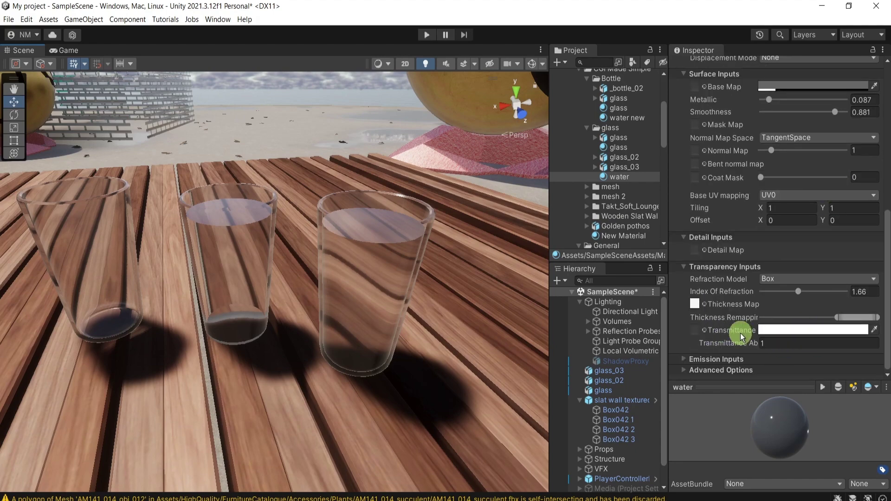
drag(667, 328, 620, 325)
Set the water material's transmittance colour to the pale blue D5F4FF and check it on the glass
click(755, 329)
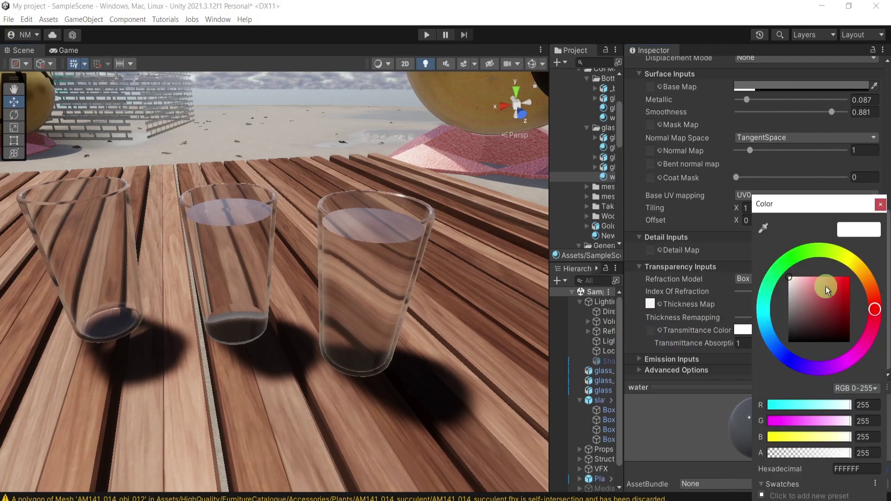
drag(762, 339, 764, 310)
drag(812, 294, 796, 279)
click(766, 329)
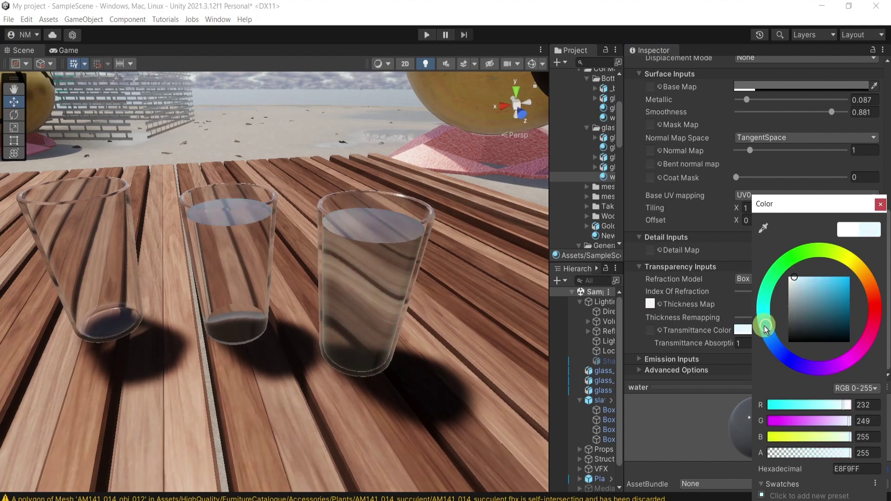
click(810, 279)
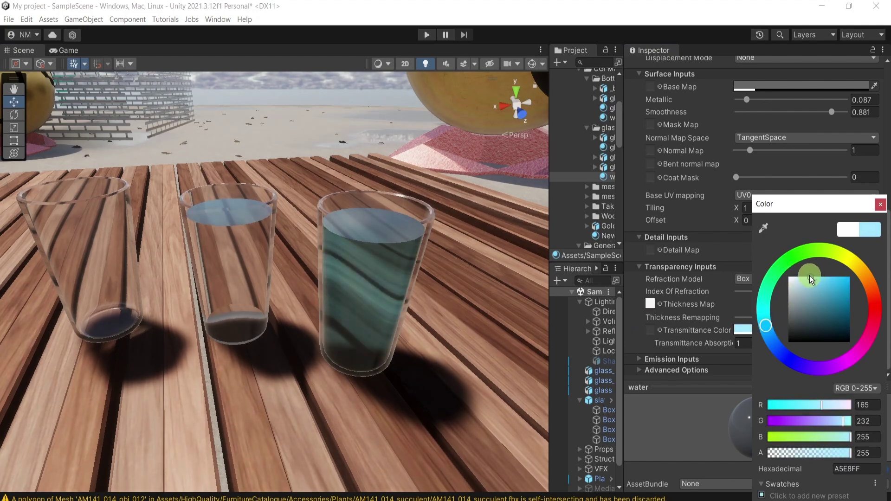
drag(810, 279, 803, 275)
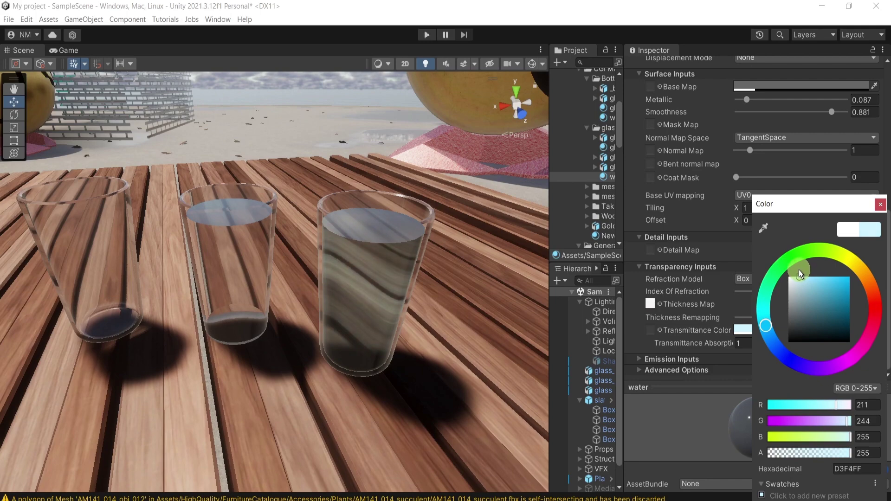
right_drag(280, 364, 399, 287)
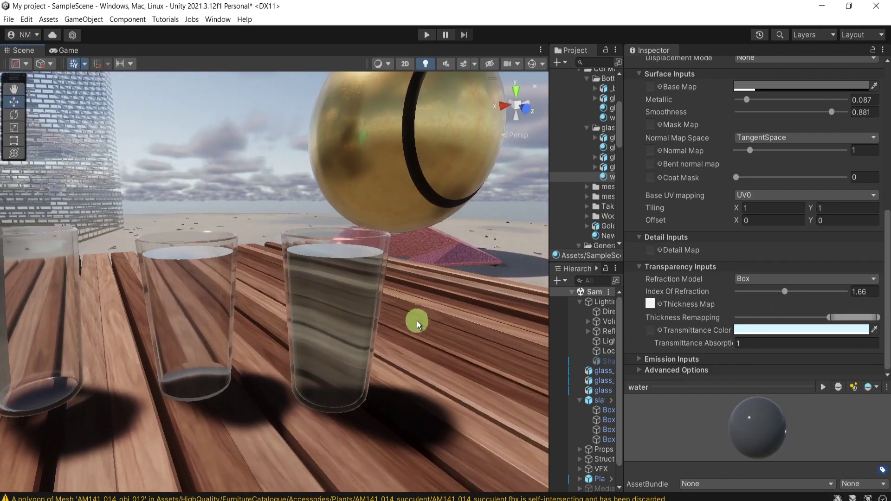
Try stronger blue tints for the water's transmittance colour, and finish with the very pale blue DCF7FF
click(782, 330)
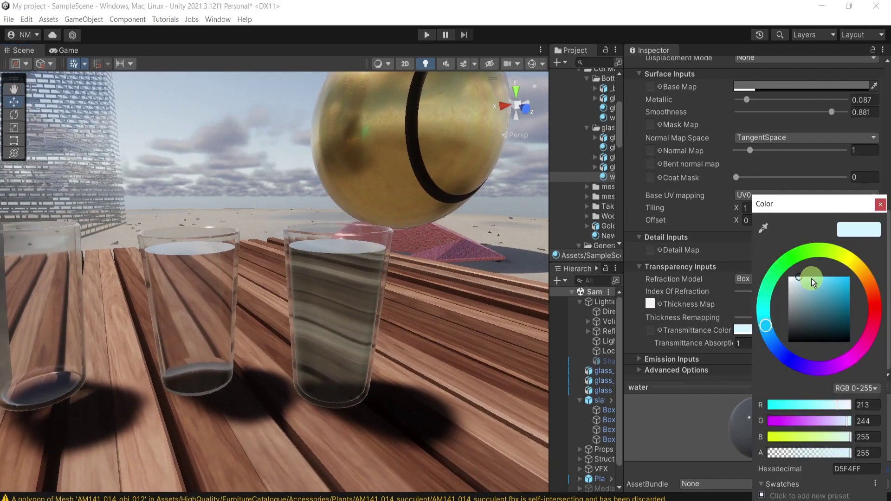
click(881, 294)
mouse_move(821, 310)
mouse_down()
mouse_move(832, 285)
mouse_move(840, 289)
mouse_move(819, 291)
mouse_move(811, 279)
mouse_up()
click(776, 344)
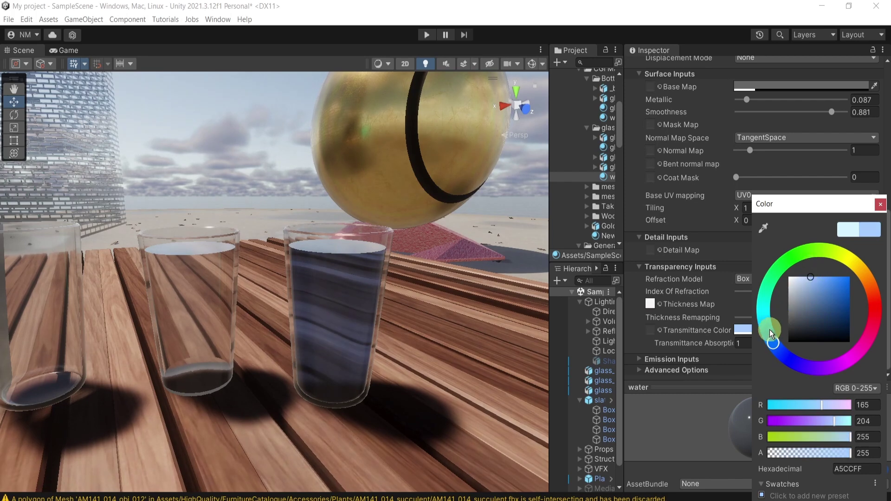
mouse_move(771, 334)
mouse_down()
mouse_move(765, 319)
mouse_move(769, 329)
mouse_up()
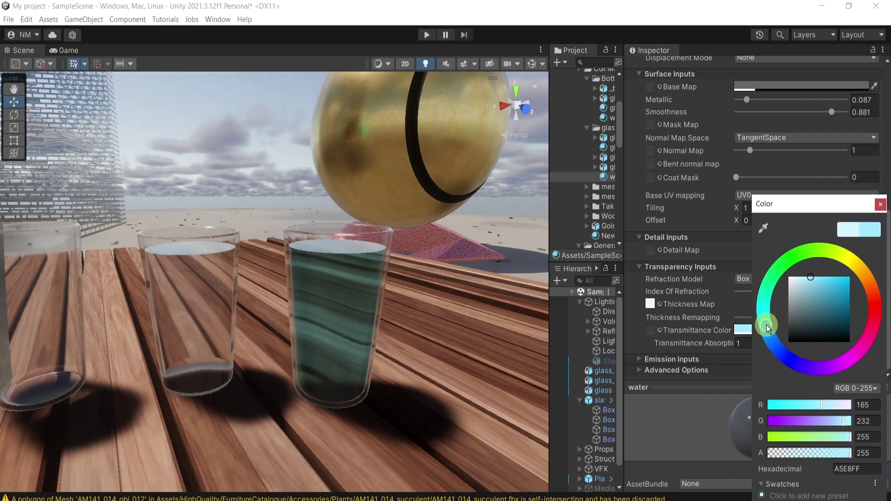
drag(834, 284, 797, 273)
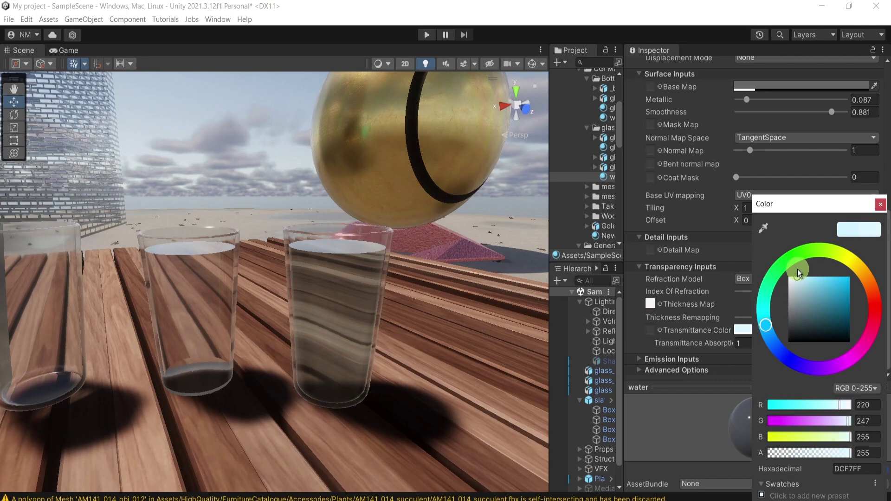
Examine the three glasses on the table from several angles to compare how their contents refract
right_drag(487, 297, 448, 316)
middle_drag(448, 316, 366, 378)
scroll(426, 342, down, 5)
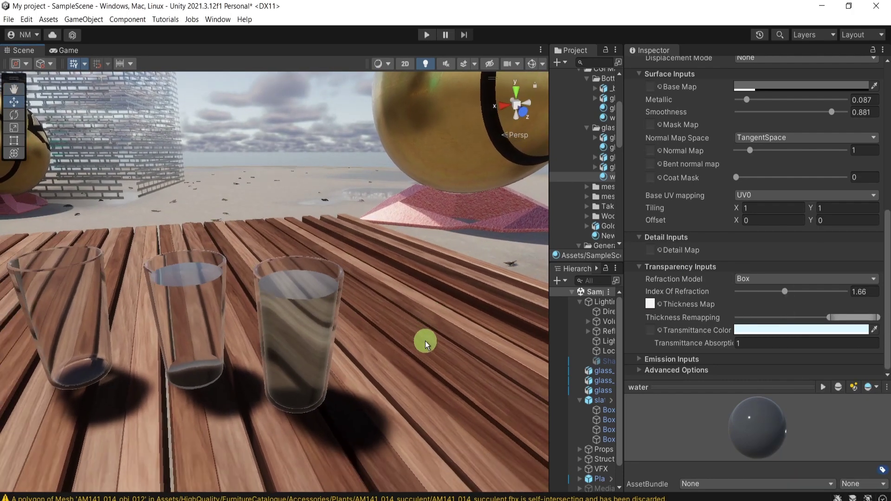
right_drag(434, 351, 385, 360)
middle_drag(385, 360, 339, 291)
scroll(436, 348, up, 2)
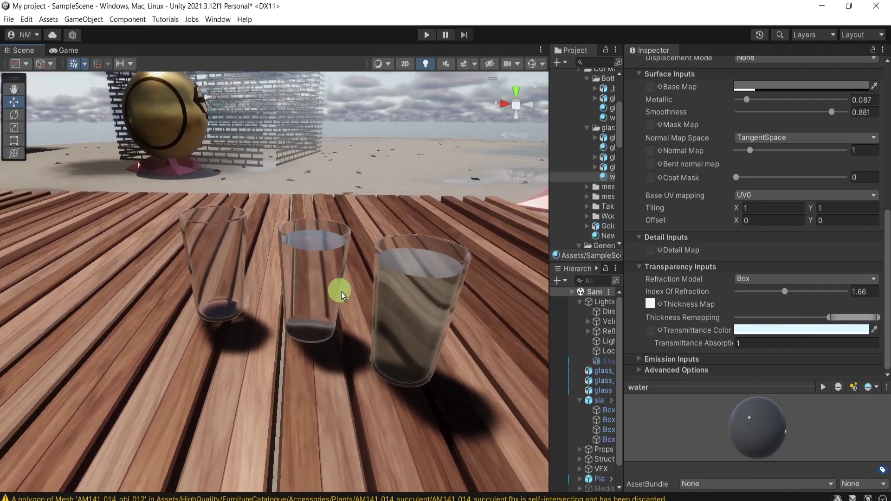
alt+drag(355, 349, 339, 212)
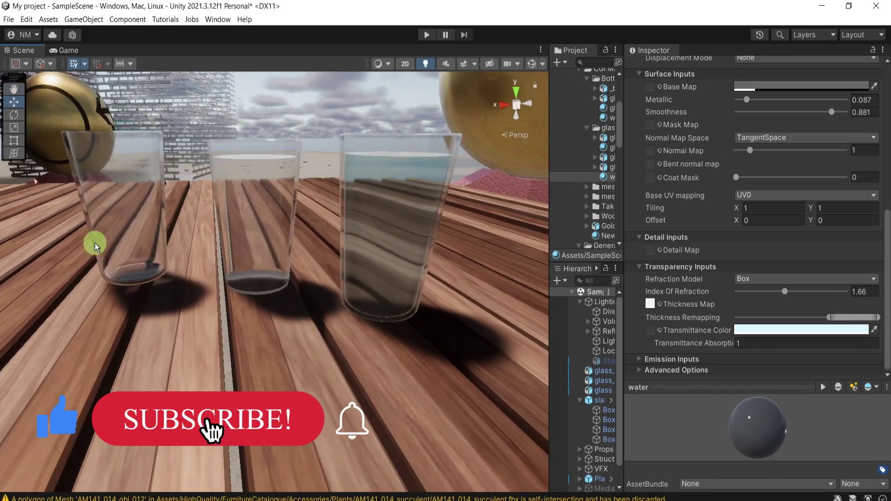
middle_drag(131, 247, 159, 252)
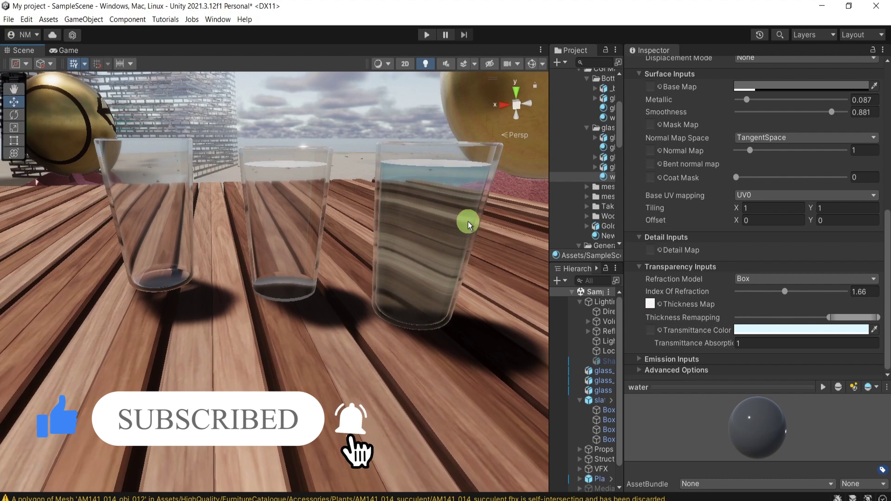
Try the water material's index of refraction at 1.33, and finish by setting it to 1.502
alt+drag(467, 225, 368, 230)
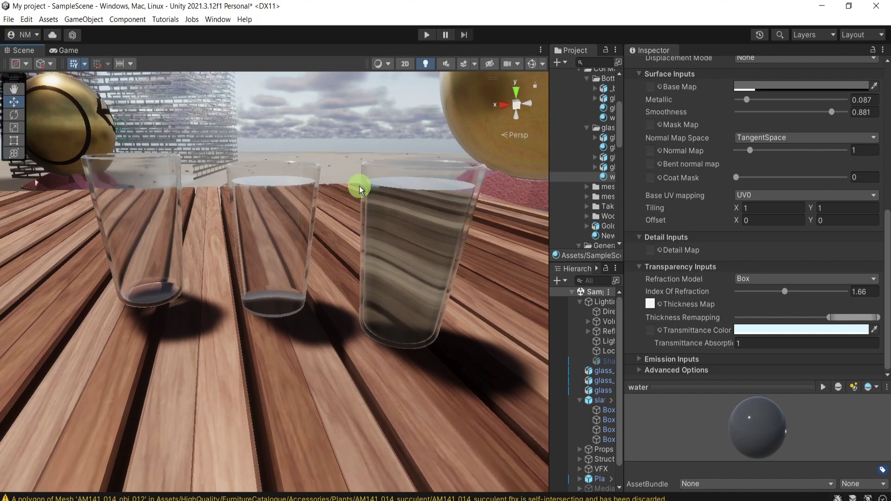
scroll(312, 199, up, 3)
scroll(300, 211, down, 3)
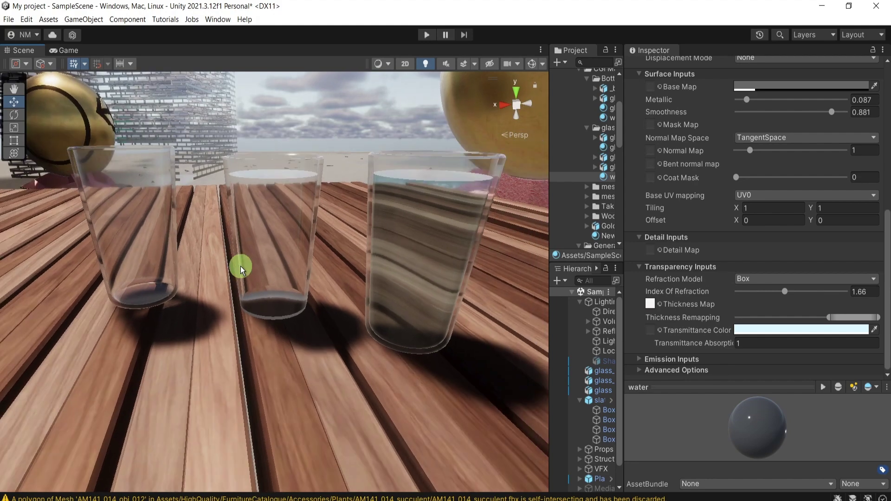
alt+drag(238, 265, 357, 257)
middle_drag(358, 257, 364, 290)
right_drag(364, 290, 364, 290)
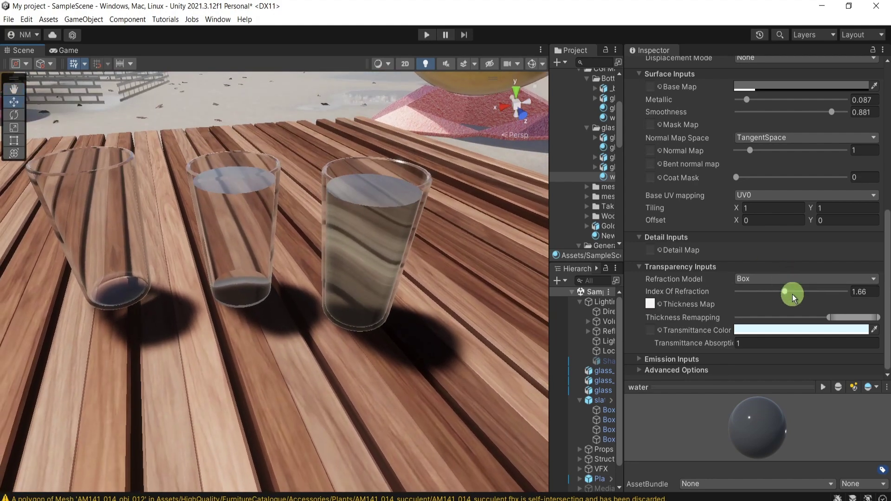
drag(783, 297, 773, 291)
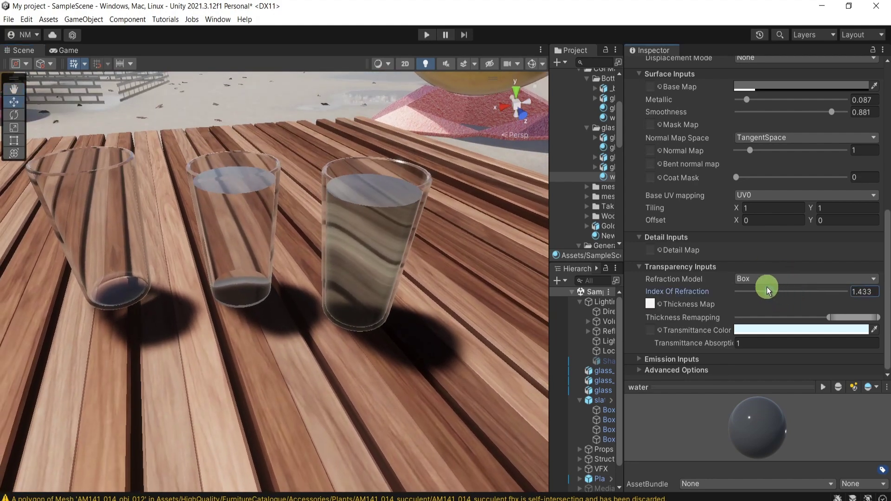
mouse_move(766, 288)
mouse_down()
mouse_move(753, 284)
mouse_move(807, 292)
mouse_move(783, 290)
mouse_up()
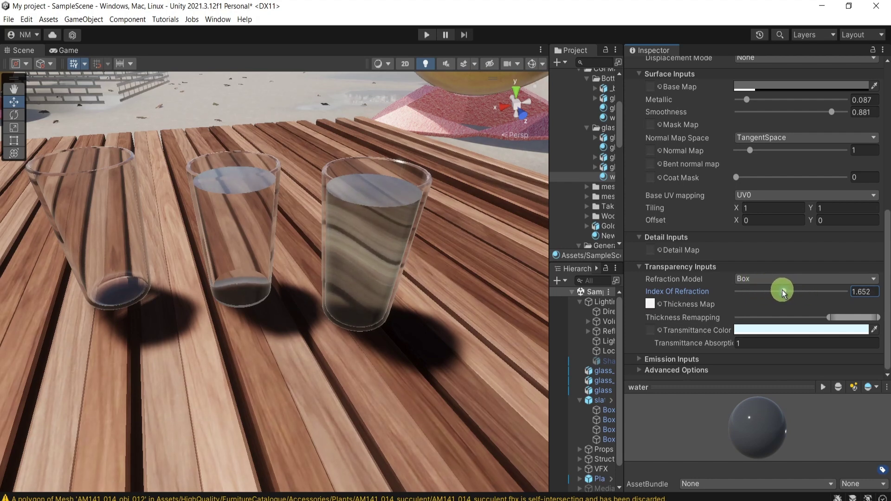
click(859, 292)
text(1.33)
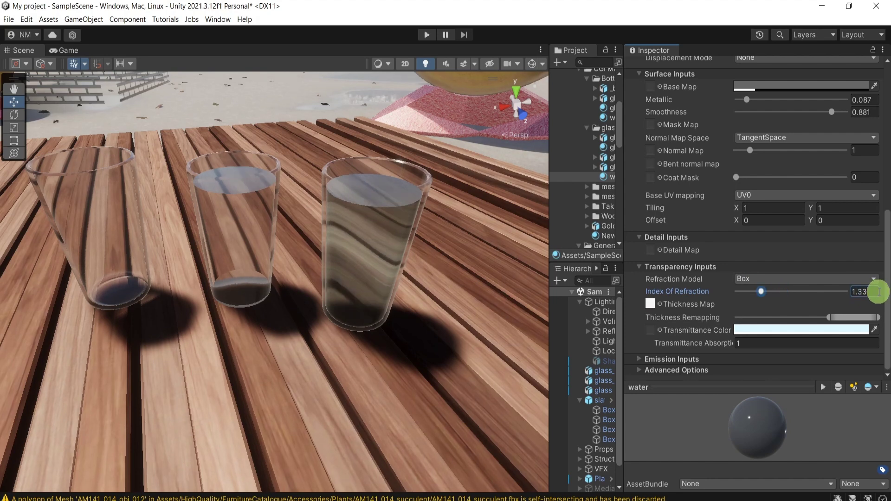
drag(765, 298, 773, 315)
Examine the three glasses up close and from several angles to compare how the water refracts the table planks
scroll(464, 324, up, 6)
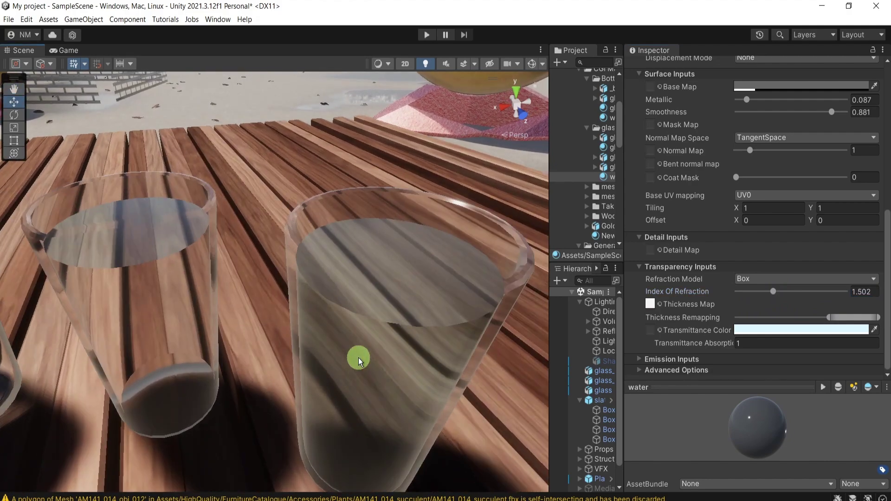
scroll(343, 351, down, 4)
scroll(328, 344, up, 2)
middle_drag(329, 344, 439, 294)
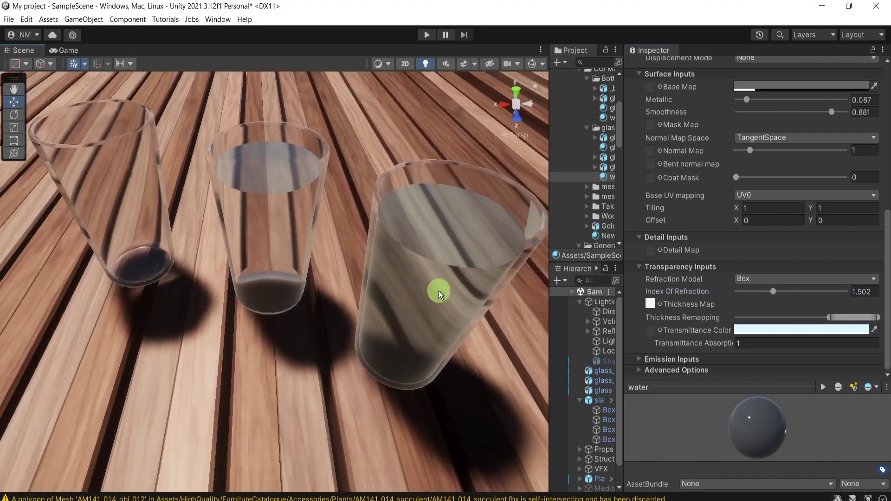
alt+drag(439, 294, 315, 374)
middle_drag(314, 374, 266, 294)
right_drag(381, 350, 424, 254)
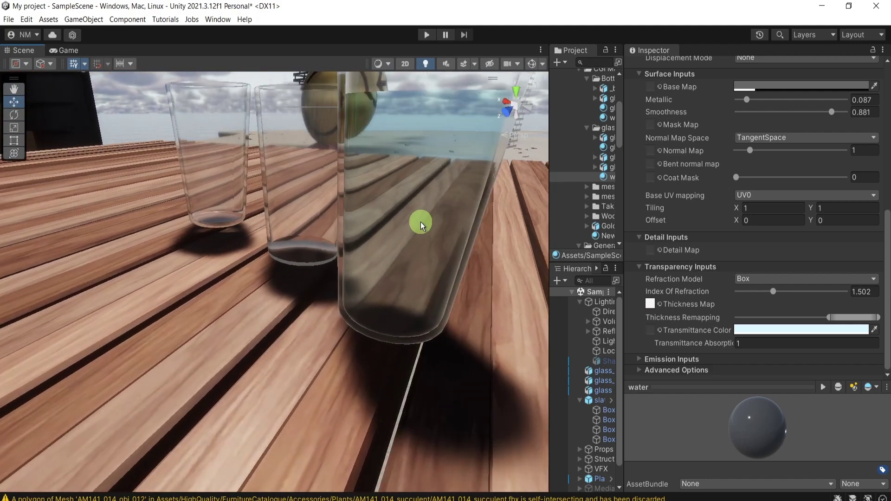
middle_drag(421, 221, 318, 334)
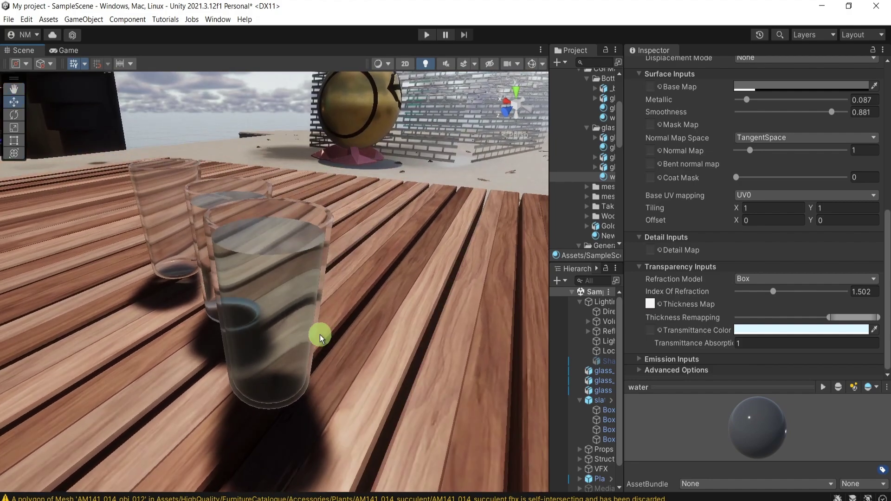
right_drag(318, 334, 416, 325)
scroll(417, 325, down, 3)
middle_drag(416, 325, 483, 318)
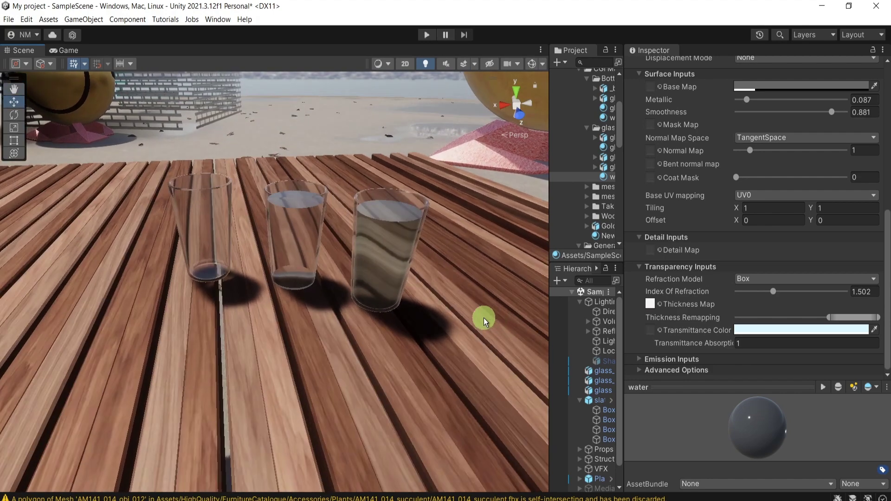
right_drag(483, 318, 391, 310)
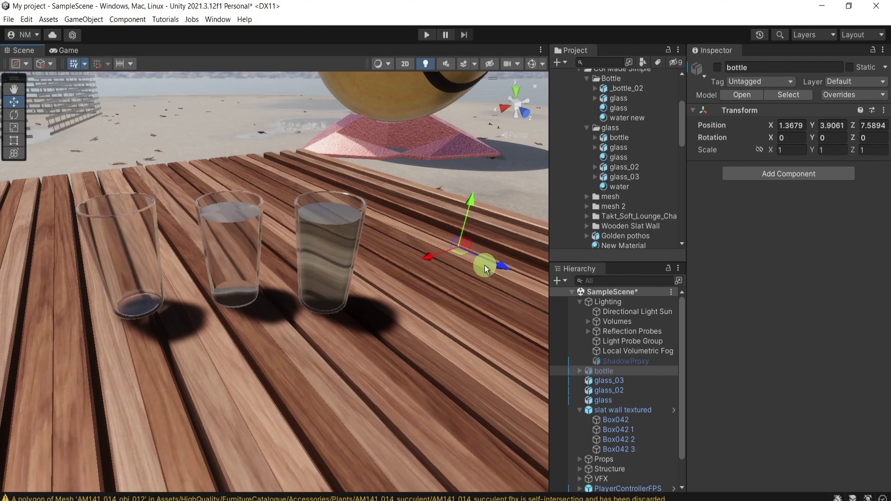
Activate the hidden bottle object so that it stands on the table beside the three glasses
click(718, 69)
middle_drag(541, 211, 432, 279)
scroll(417, 299, down, 1)
scroll(416, 299, down, 1)
scroll(417, 299, up, 1)
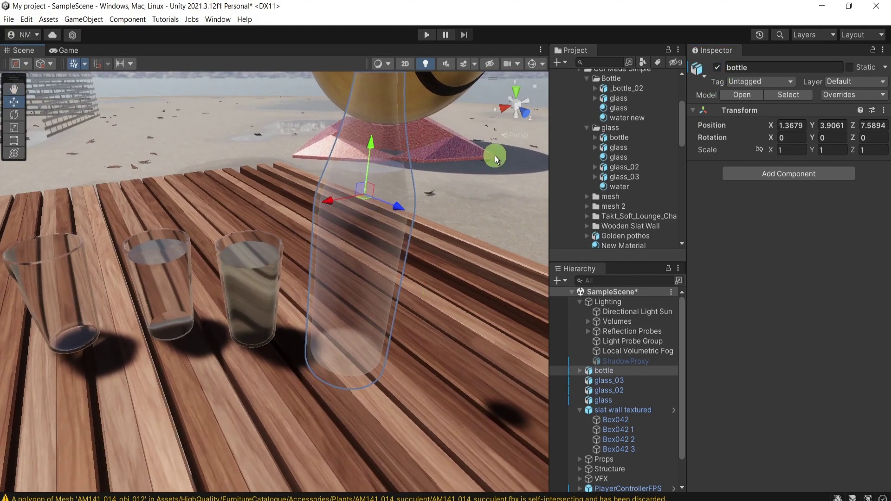
middle_drag(494, 155, 392, 340)
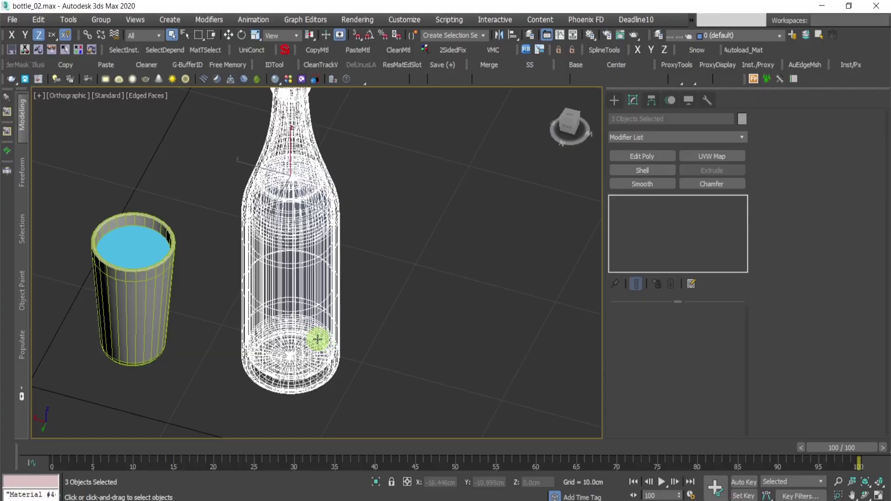
Inspect the bottle's water mesh in 3ds Max without its glass, restore and select bottle_glass, and return to Unity
click(378, 236)
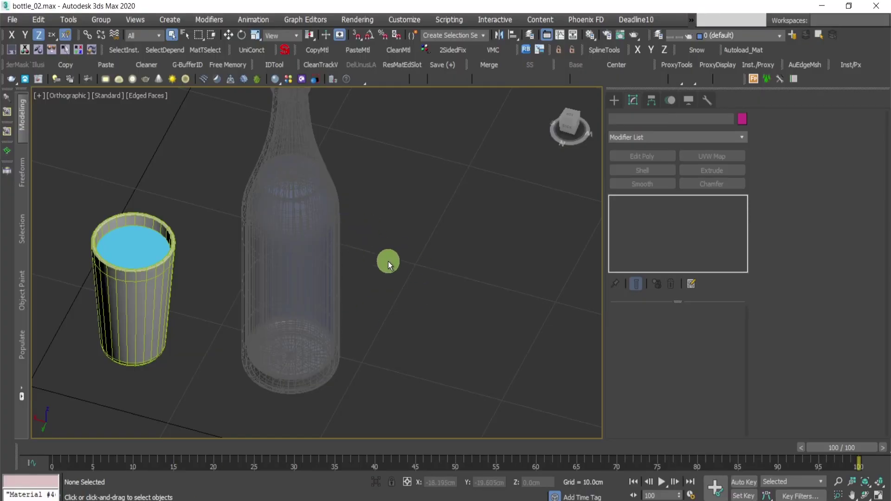
click(266, 263)
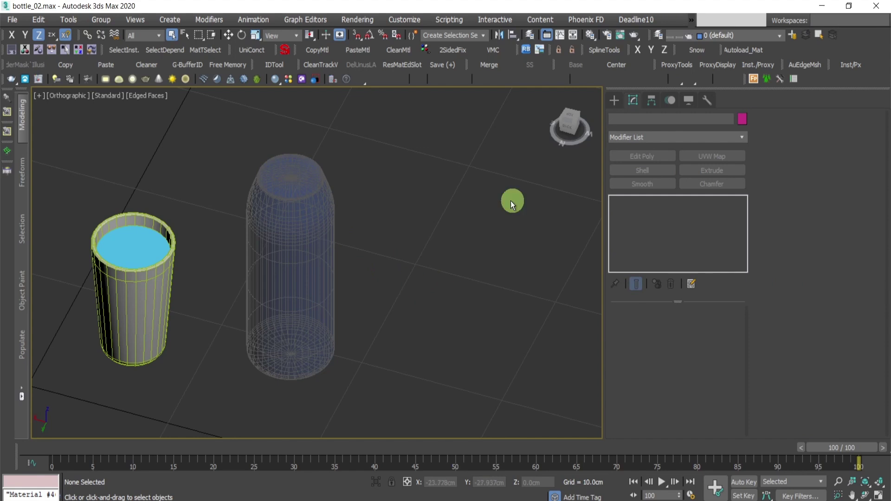
middle_drag(378, 352, 395, 336)
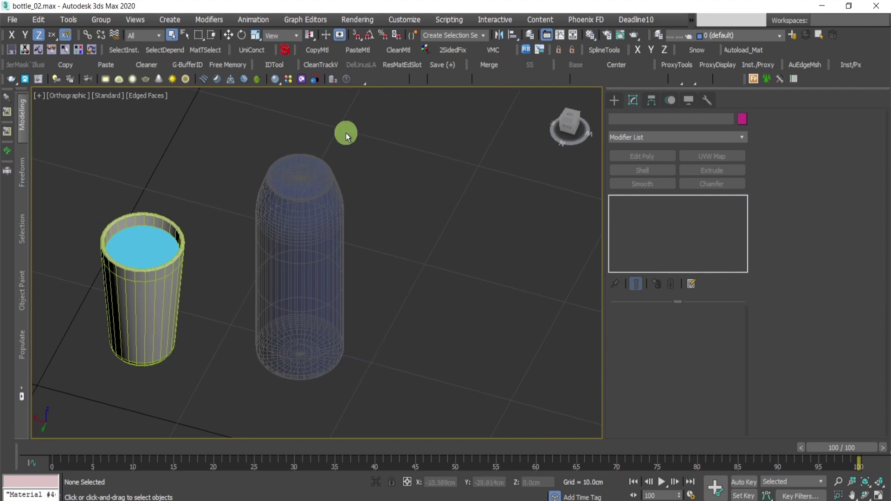
click(355, 213)
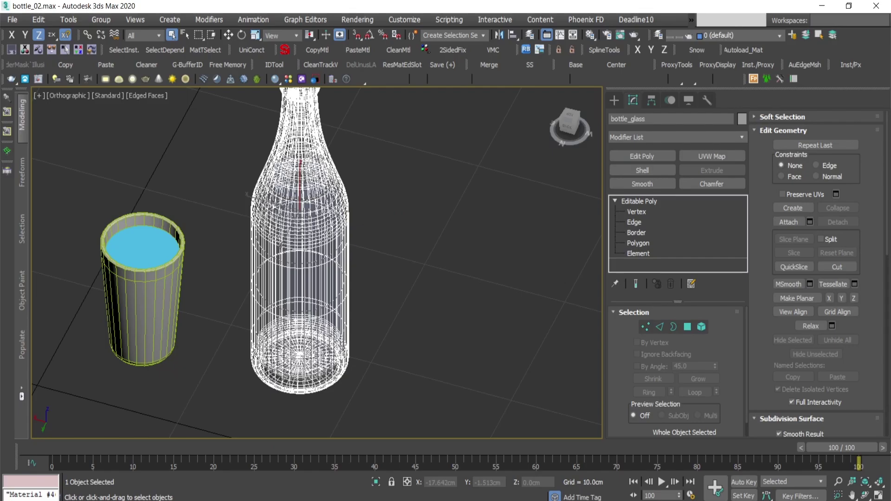
mouse_move(216, 500)
click(216, 469)
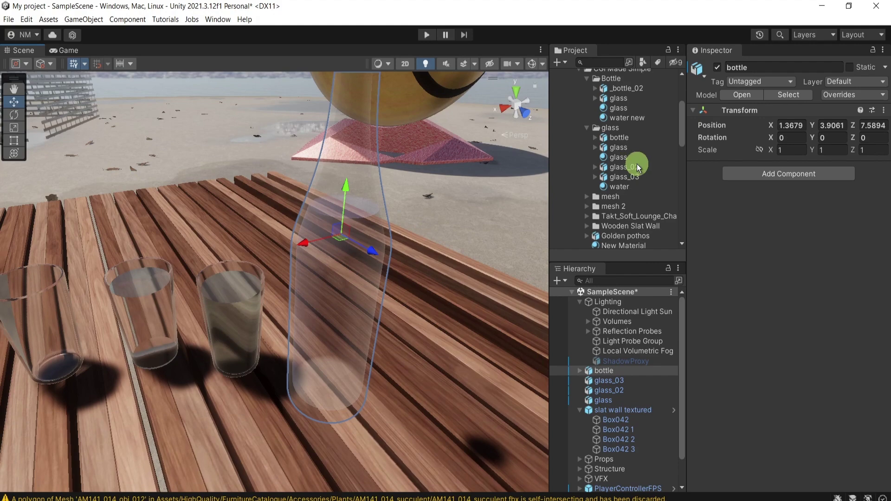
Apply the glass material to the bottle in the scene
drag(617, 157, 351, 182)
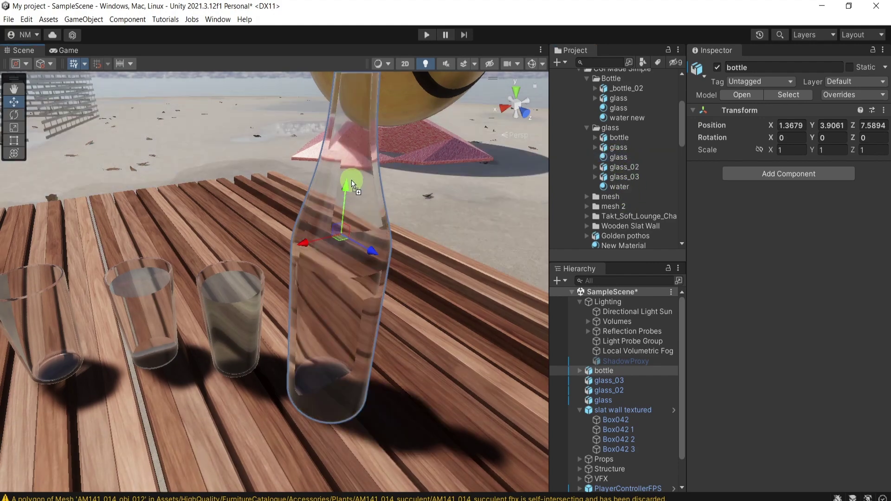
right_drag(403, 391, 389, 319)
middle_drag(395, 362, 370, 455)
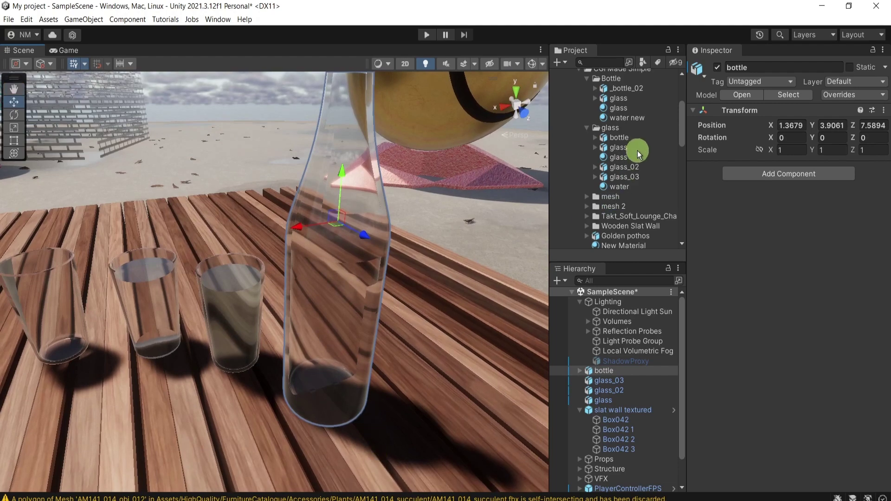
Remap the bottle model's imported materials, assigning water to its water slot and glass to vray_01 - Default, and inspect the bottle
click(622, 140)
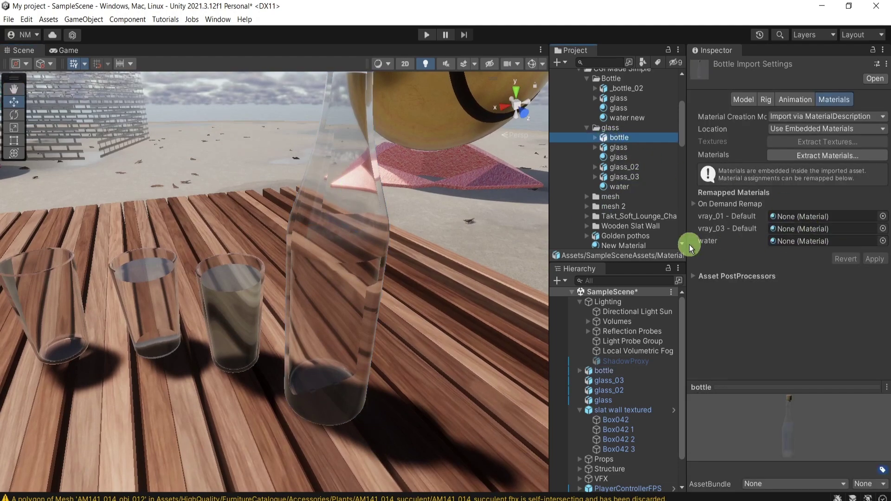
click(620, 187)
drag(621, 192, 784, 244)
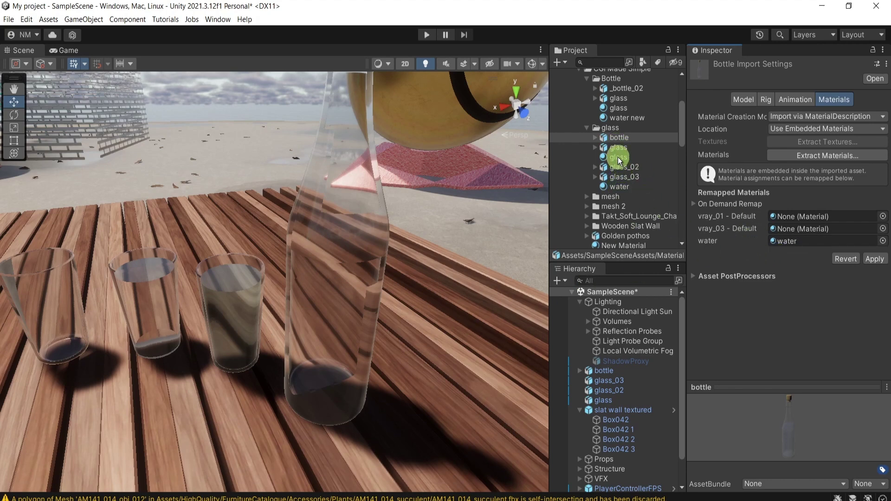
drag(618, 157, 784, 216)
alt+drag(482, 380, 288, 238)
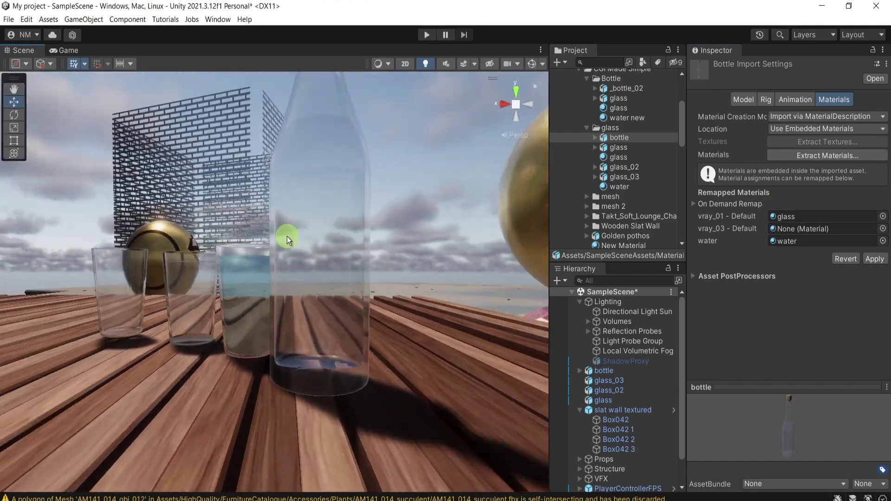
middle_drag(287, 238, 426, 358)
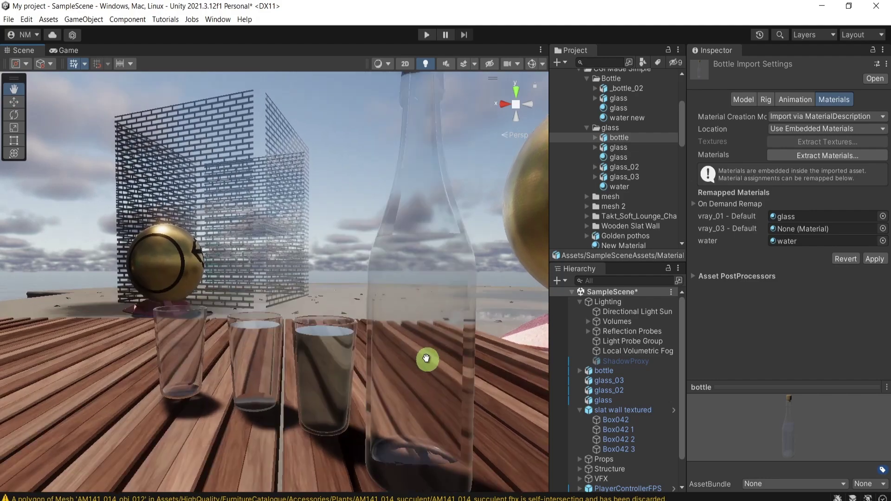
alt+drag(426, 358, 457, 320)
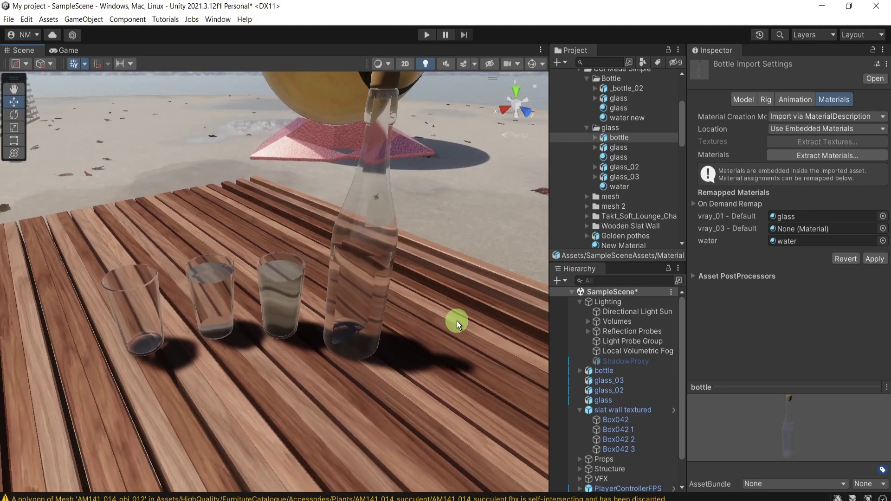
scroll(456, 321, up, 1)
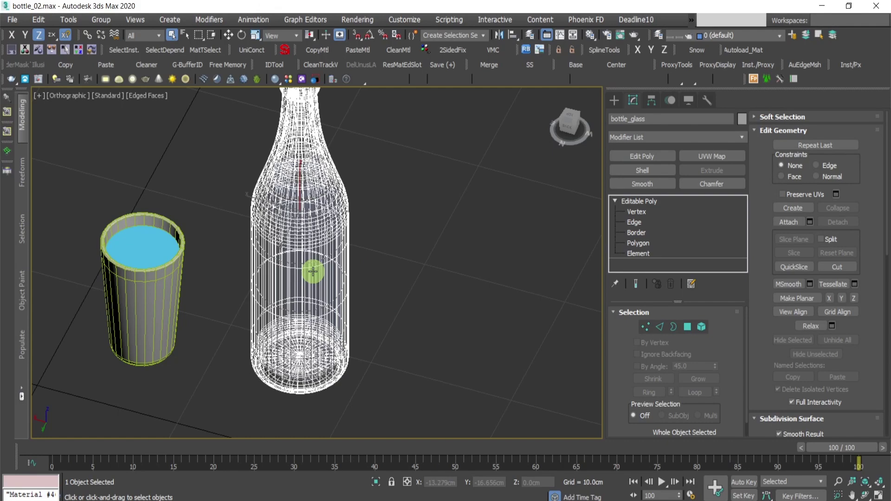
Isolate bottle_glass in 3ds Max, examine the wall thickness at its base, and exit isolation
click(372, 318)
click(346, 304)
key(alt+q)
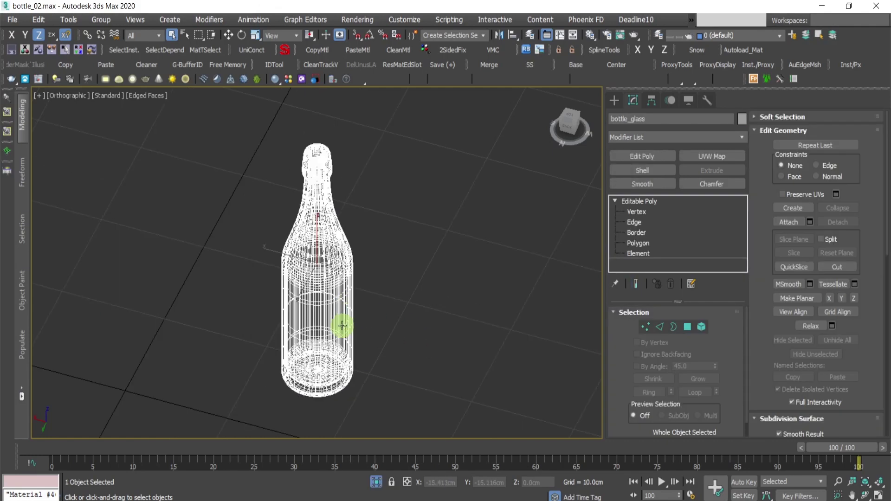
alt+middle_drag(342, 322, 317, 330)
scroll(317, 330, up, 8)
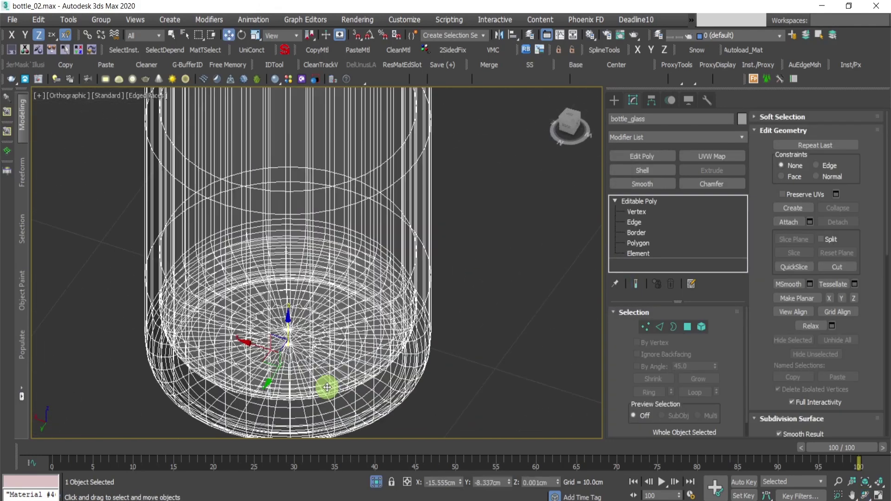
scroll(416, 351, down, 8)
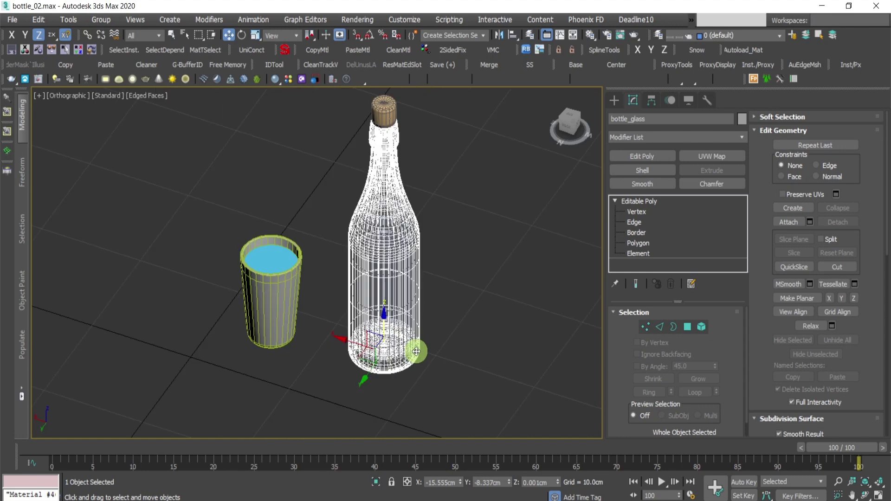
Select all polygons with material ID 2 on the drinking glass mesh, starting from its blue water surface
click(286, 254)
mouse_move(297, 274)
alt+middle_down()
mouse_move(330, 294)
mouse_move(307, 281)
alt+middle_up()
scroll(268, 263, up, 5)
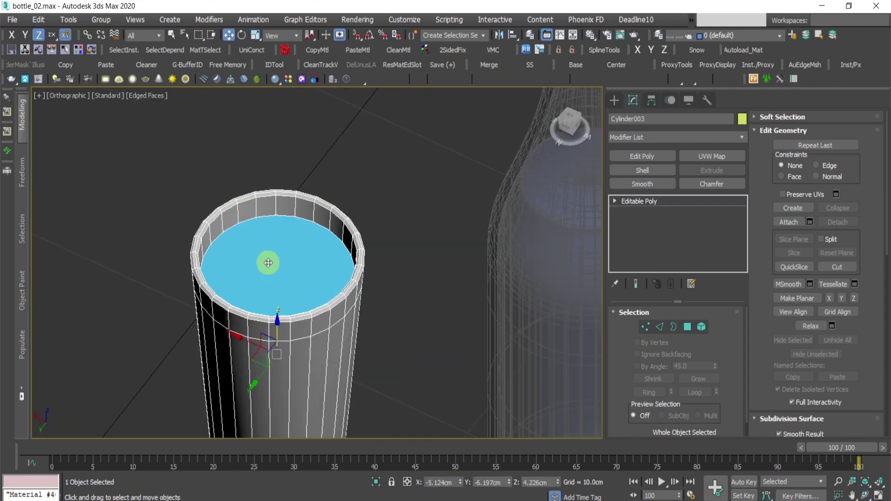
key(4)
click(284, 261)
scroll(868, 274, down, 4)
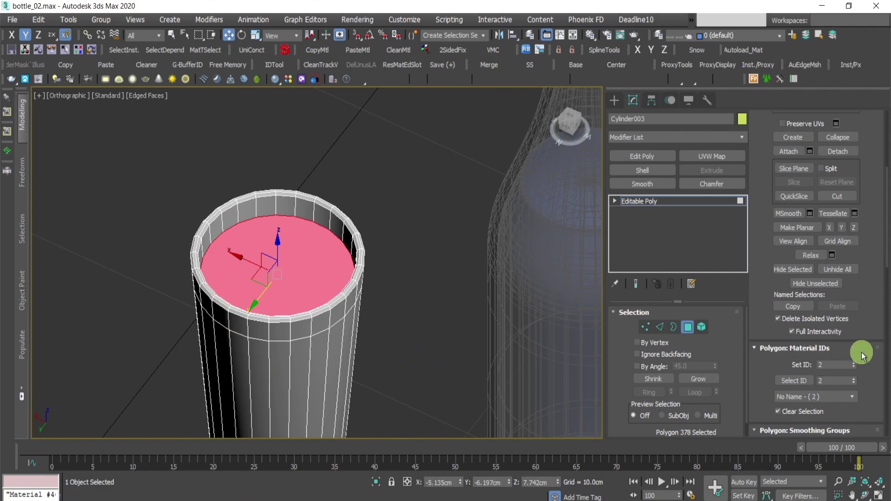
click(794, 380)
scroll(327, 246, down, 5)
Display the drinking glass in wireframe, examine the selected water polygons inside it, and clear the polygon selection
key(F4)
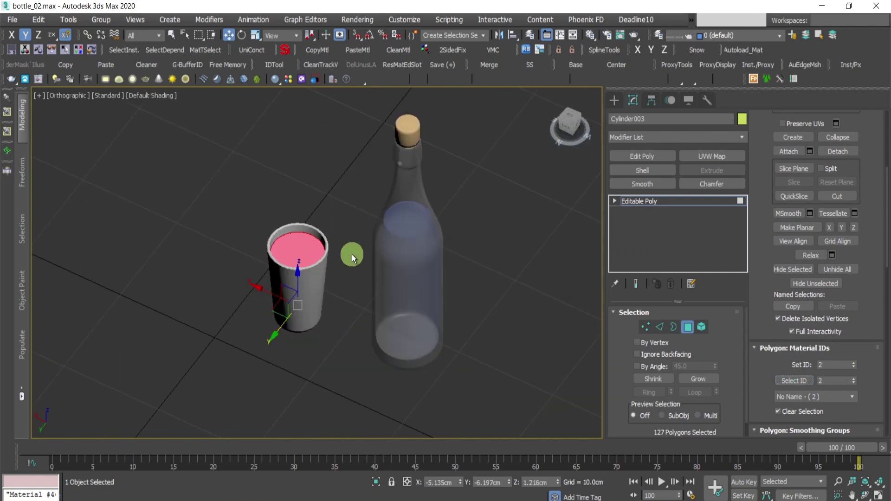
key(F4)
key(F3)
scroll(325, 223, up, 5)
scroll(342, 193, down, 2)
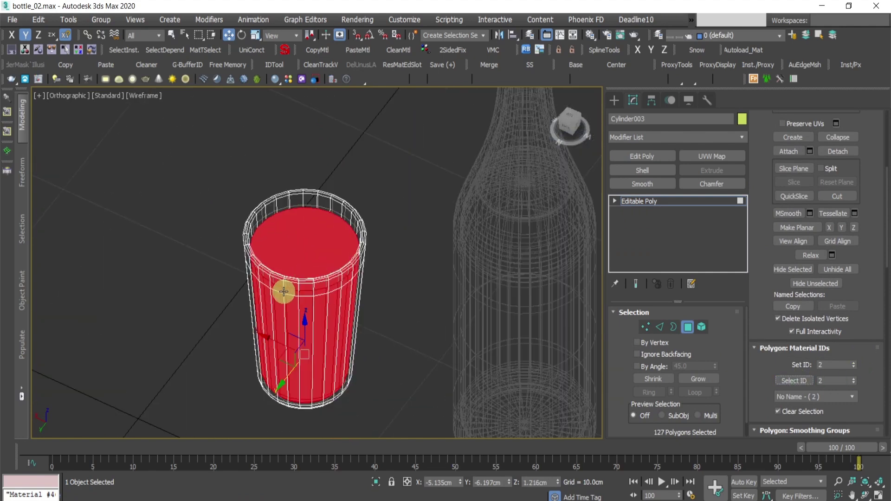
alt+middle_drag(284, 291, 338, 271)
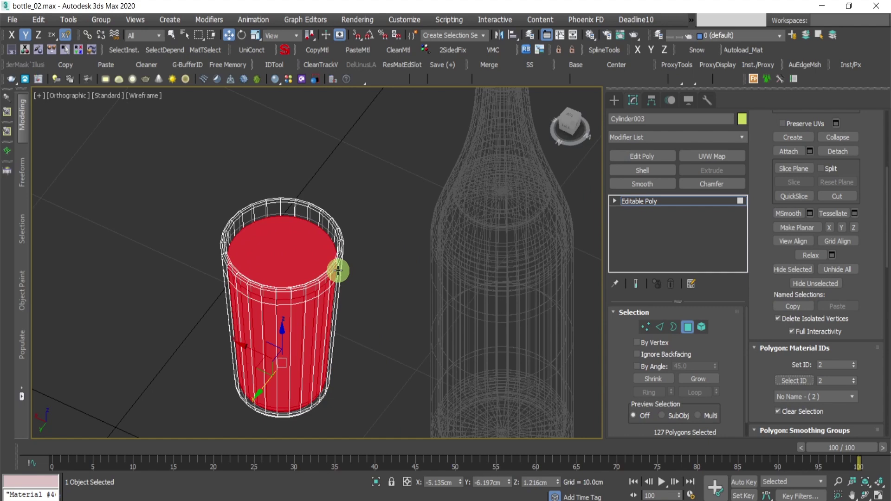
click(338, 271)
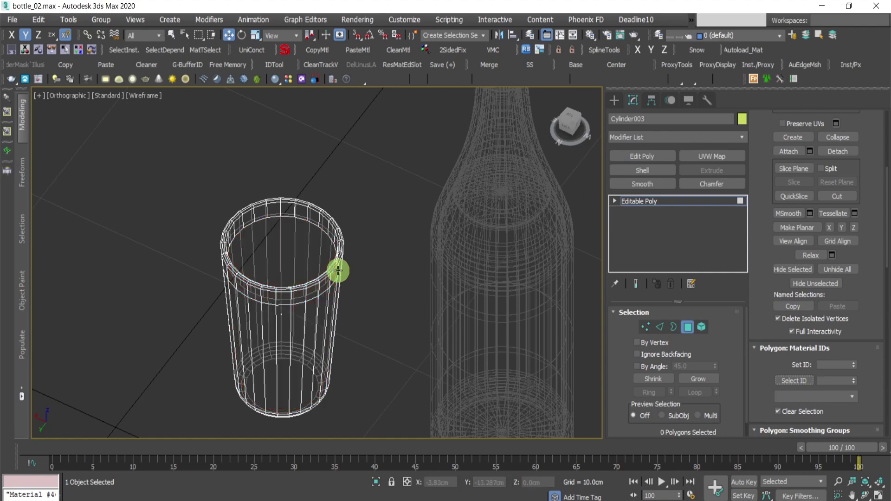
Display the drinking glass shaded with edged faces, select all its polygons, and examine the mesh from several sides
key(F3)
key(ctrl+a)
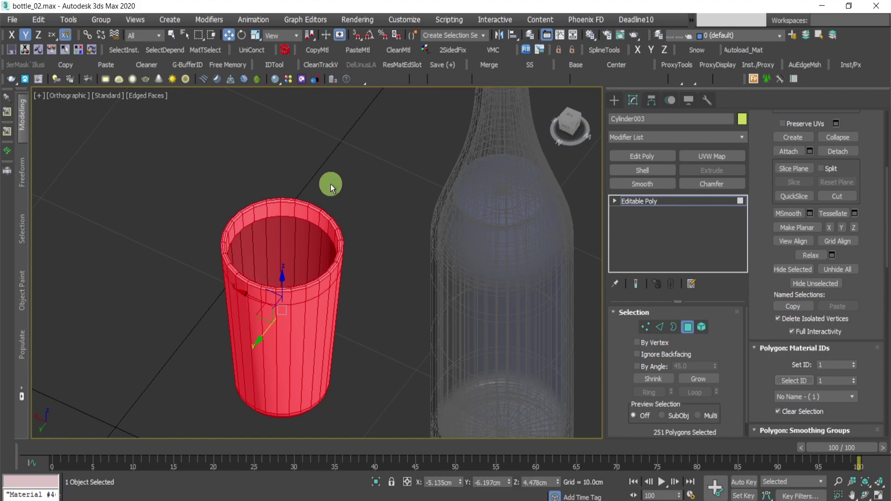
key(ctrl+r)
drag(383, 276, 194, 244)
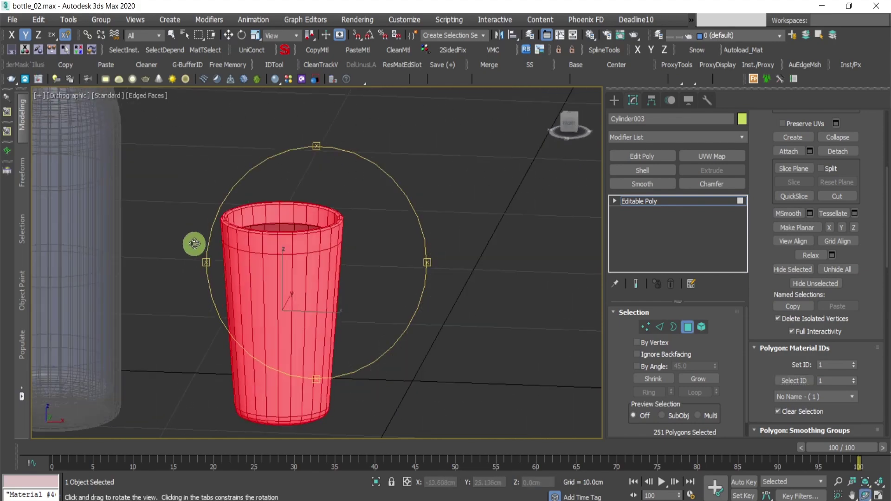
alt+middle_drag(194, 243, 324, 280)
scroll(324, 280, up, 3)
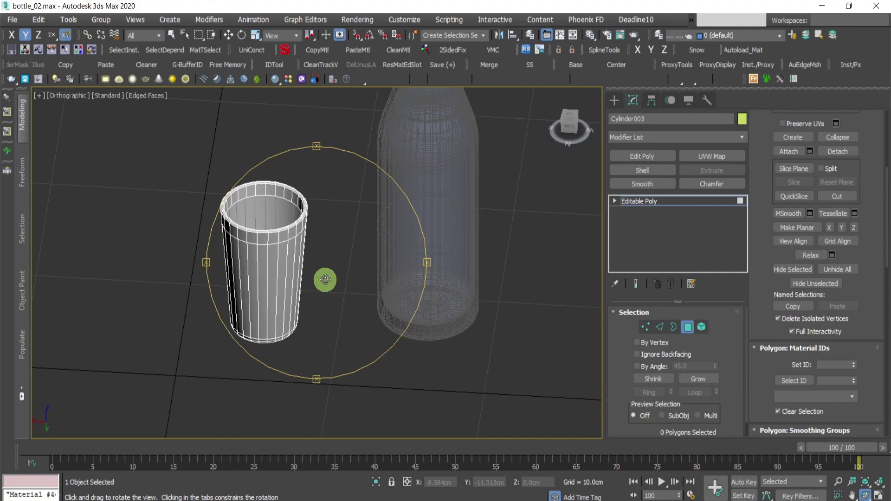
key(ctrl+a)
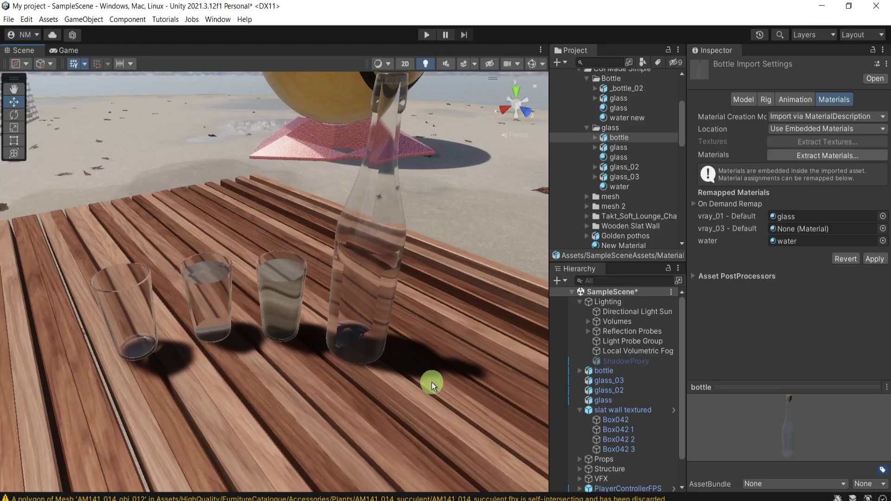
Switch to Unity and apply the pending import settings of bottle.FBX
scroll(431, 382, up, 2)
click(352, 375)
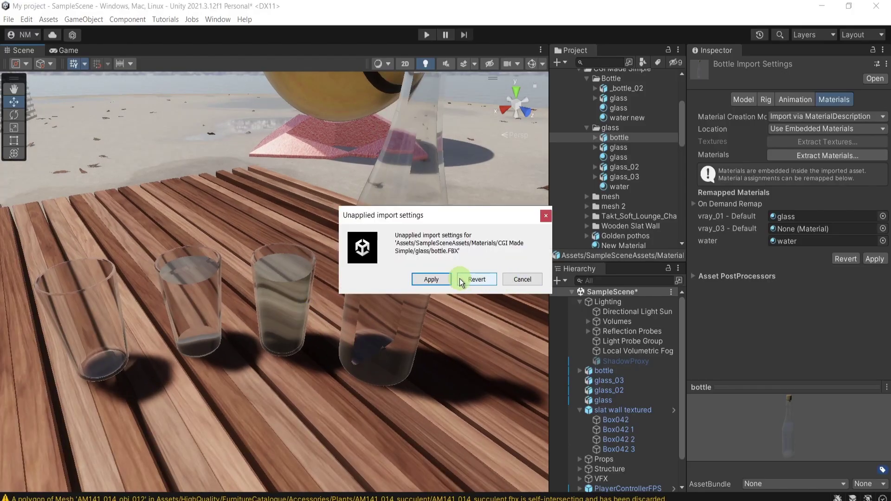
click(449, 281)
Examine glass_03 up close, comparing its water with the neighbouring glass and the bottle
click(294, 329)
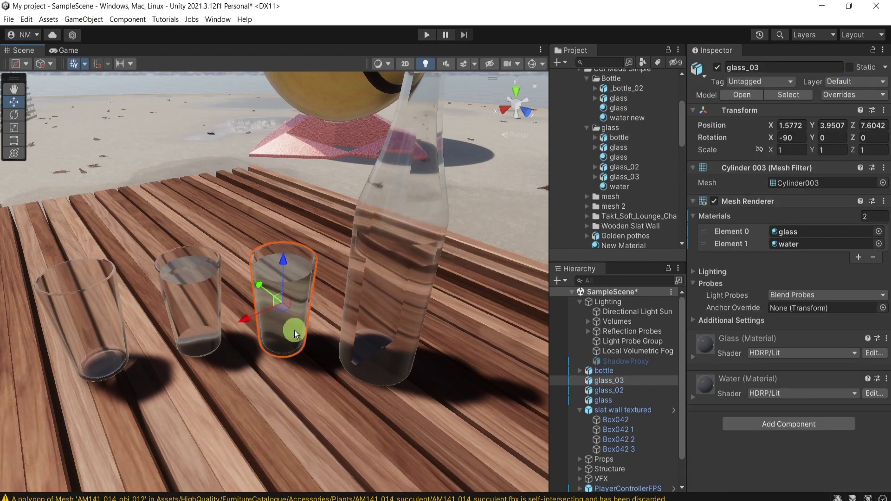
middle_drag(295, 330, 274, 287)
click(322, 311)
scroll(269, 221, up, 4)
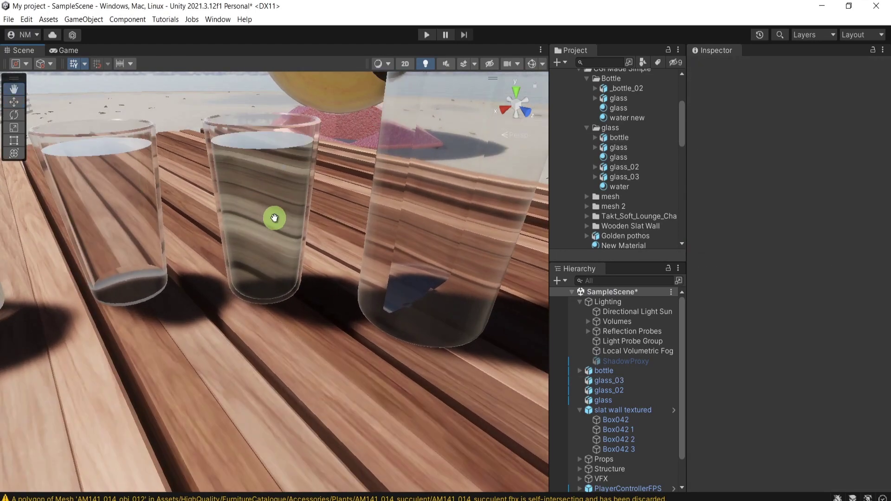
middle_drag(275, 218, 303, 221)
click(303, 221)
scroll(387, 324, down, 1)
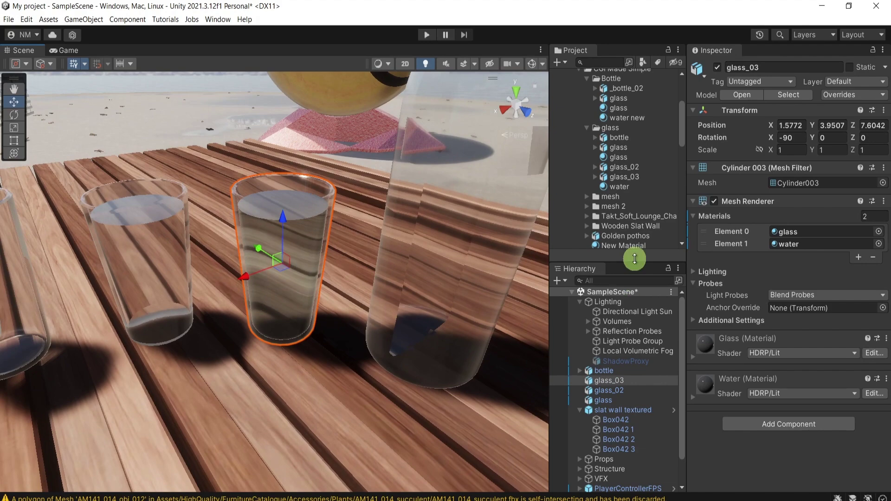
Set the water material's Metallic to 0.143 and Smoothness to 0.929, and check the glasses from different angles
click(635, 188)
scroll(812, 259, down, 4)
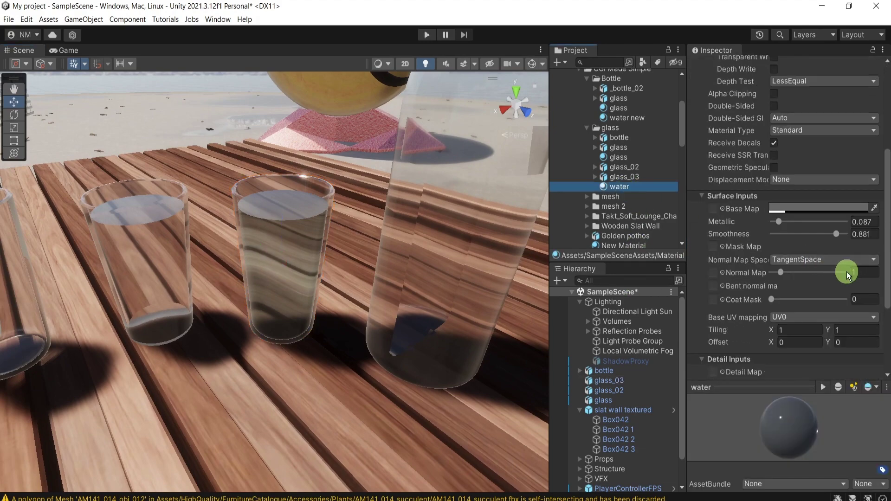
mouse_move(778, 219)
mouse_down()
mouse_move(848, 234)
mouse_move(806, 236)
mouse_move(839, 244)
mouse_up()
alt+drag(300, 418, 342, 344)
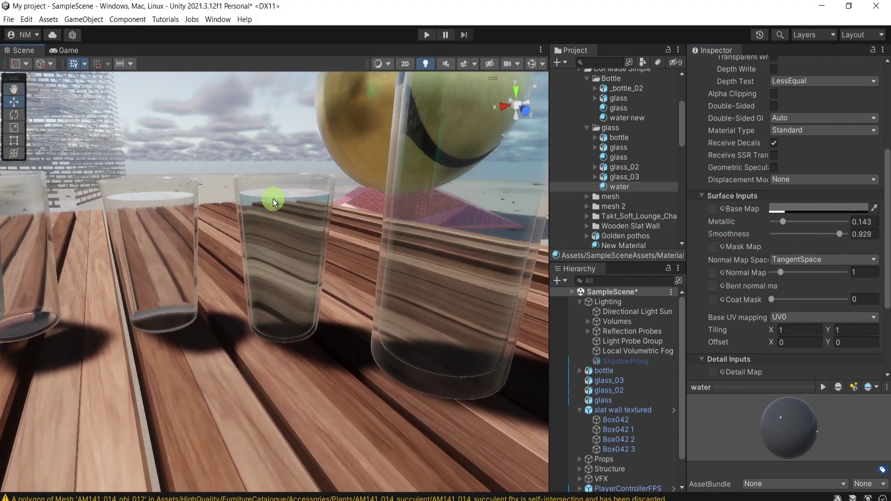
key(w)
right_drag(291, 233, 345, 348)
scroll(345, 348, down, 6)
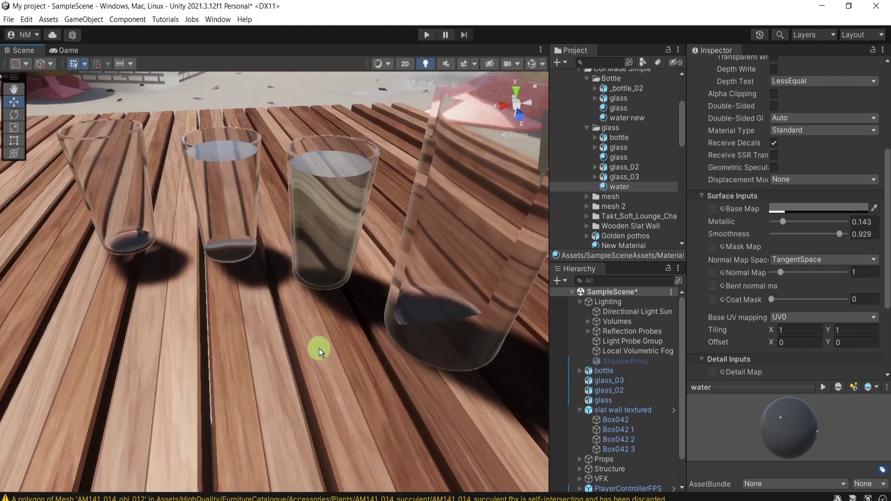
Move the empty glass in front of the two water-filled glasses, to X 1.6245, Y 3.9098, Z 7.6534
middle_drag(319, 349, 318, 327)
right_drag(317, 326, 146, 290)
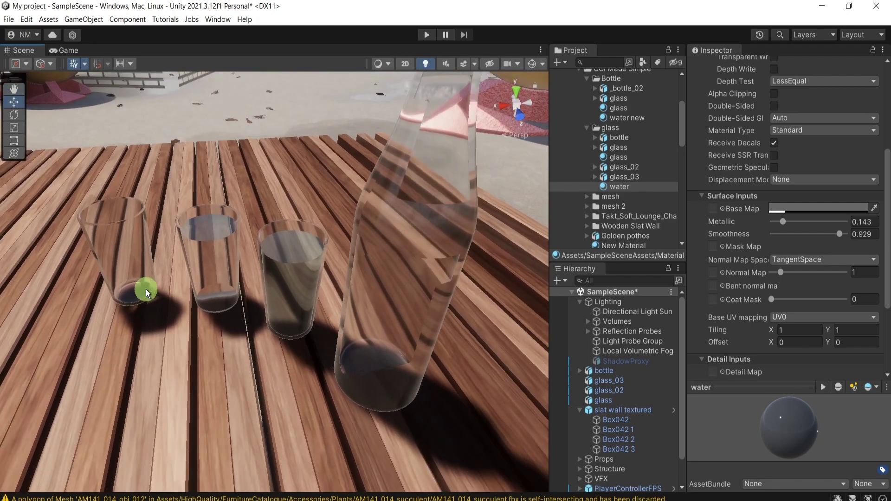
click(146, 290)
drag(133, 264, 260, 340)
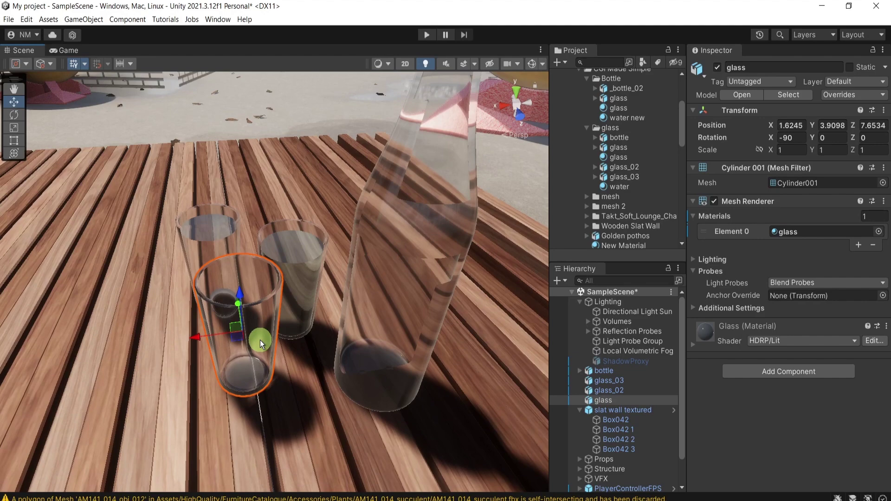
right_drag(260, 341, 413, 401)
Select the slat wall textured object under the glassware and view the arrangement of glasses and bottle
click(204, 405)
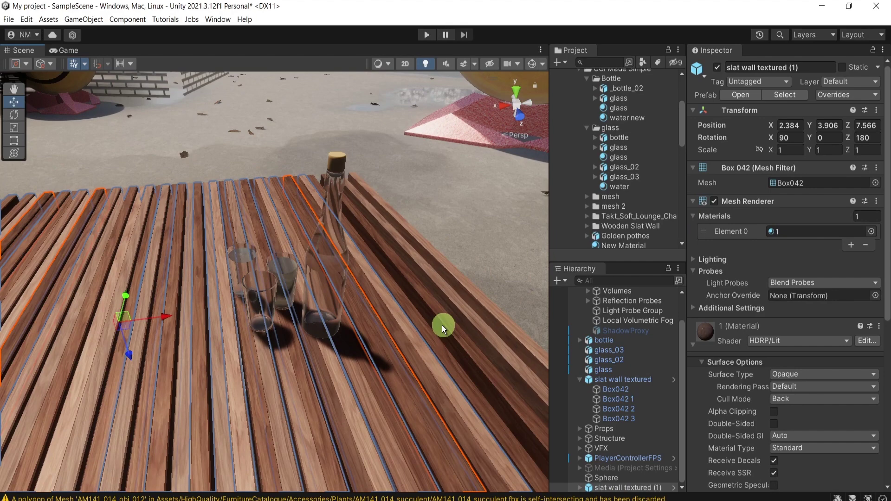
click(470, 309)
scroll(333, 350, up, 2)
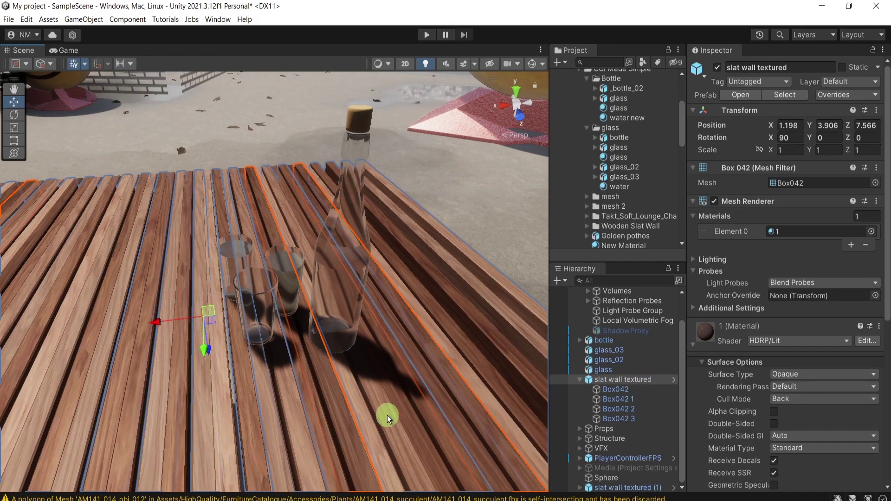
middle_drag(387, 416, 411, 371)
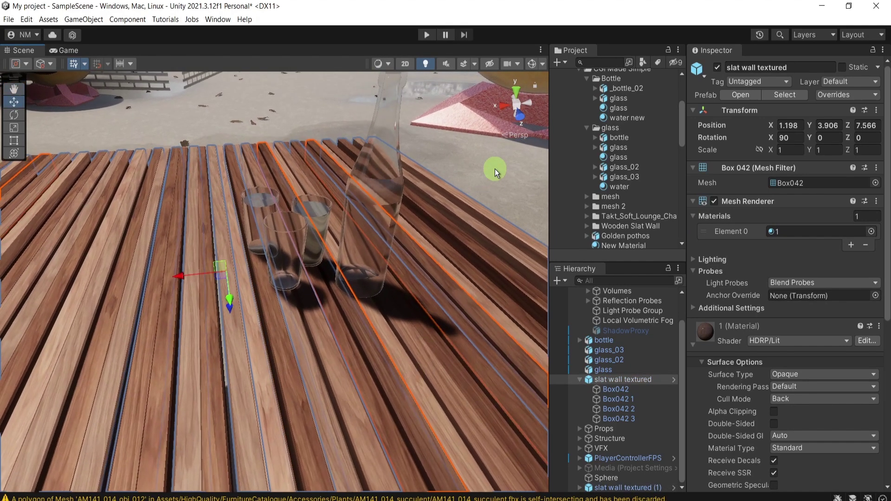